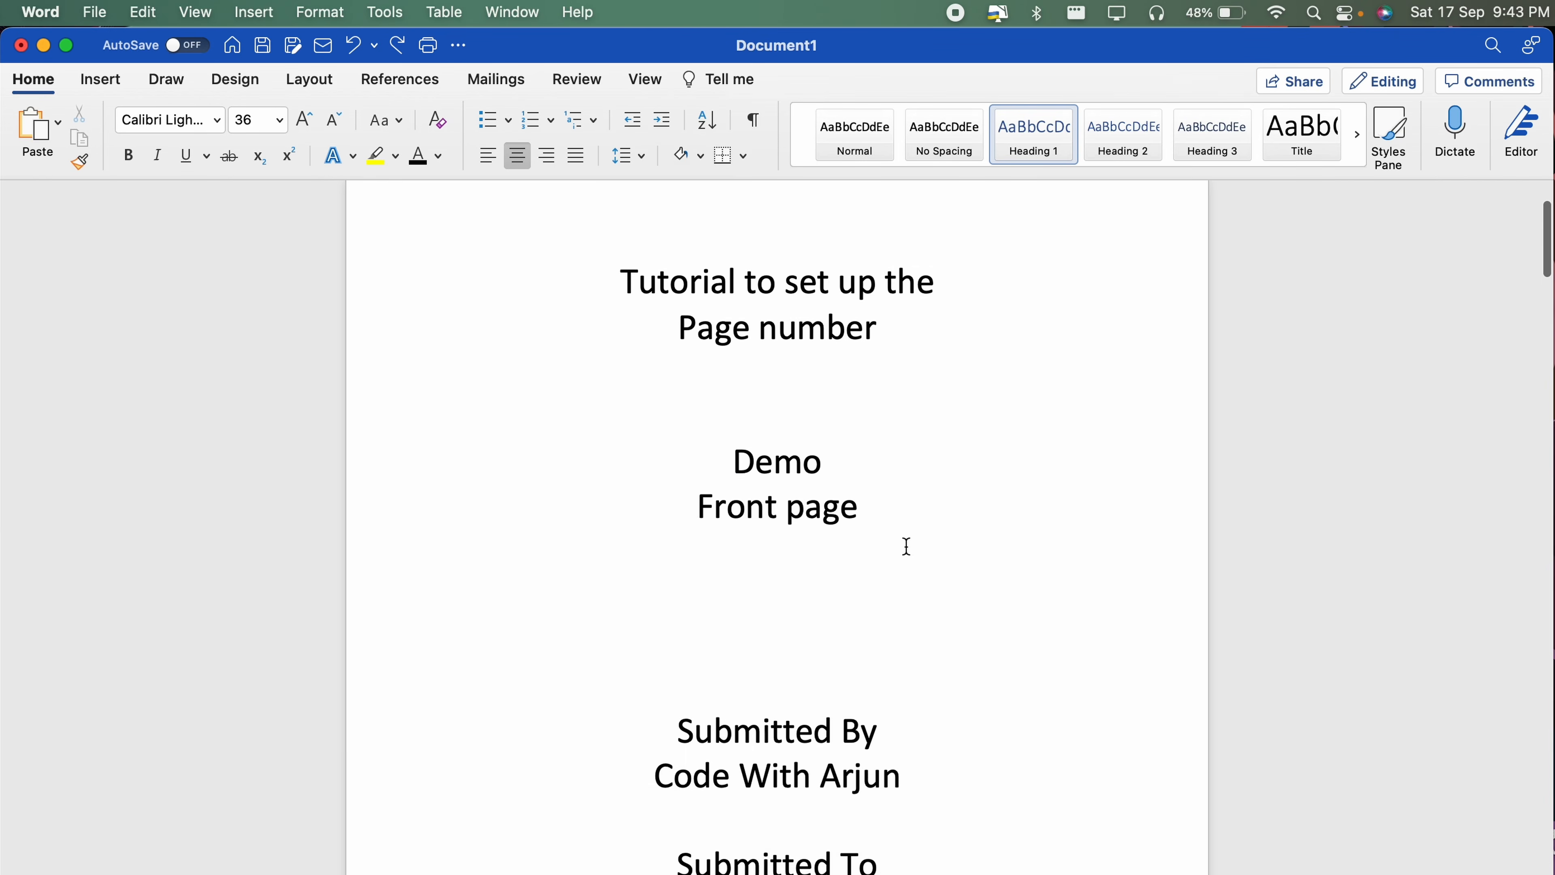
Look through the whole document, from the front page and contents lists to the Introduction and Literature Review chapters
scroll(658, 687, down, 3)
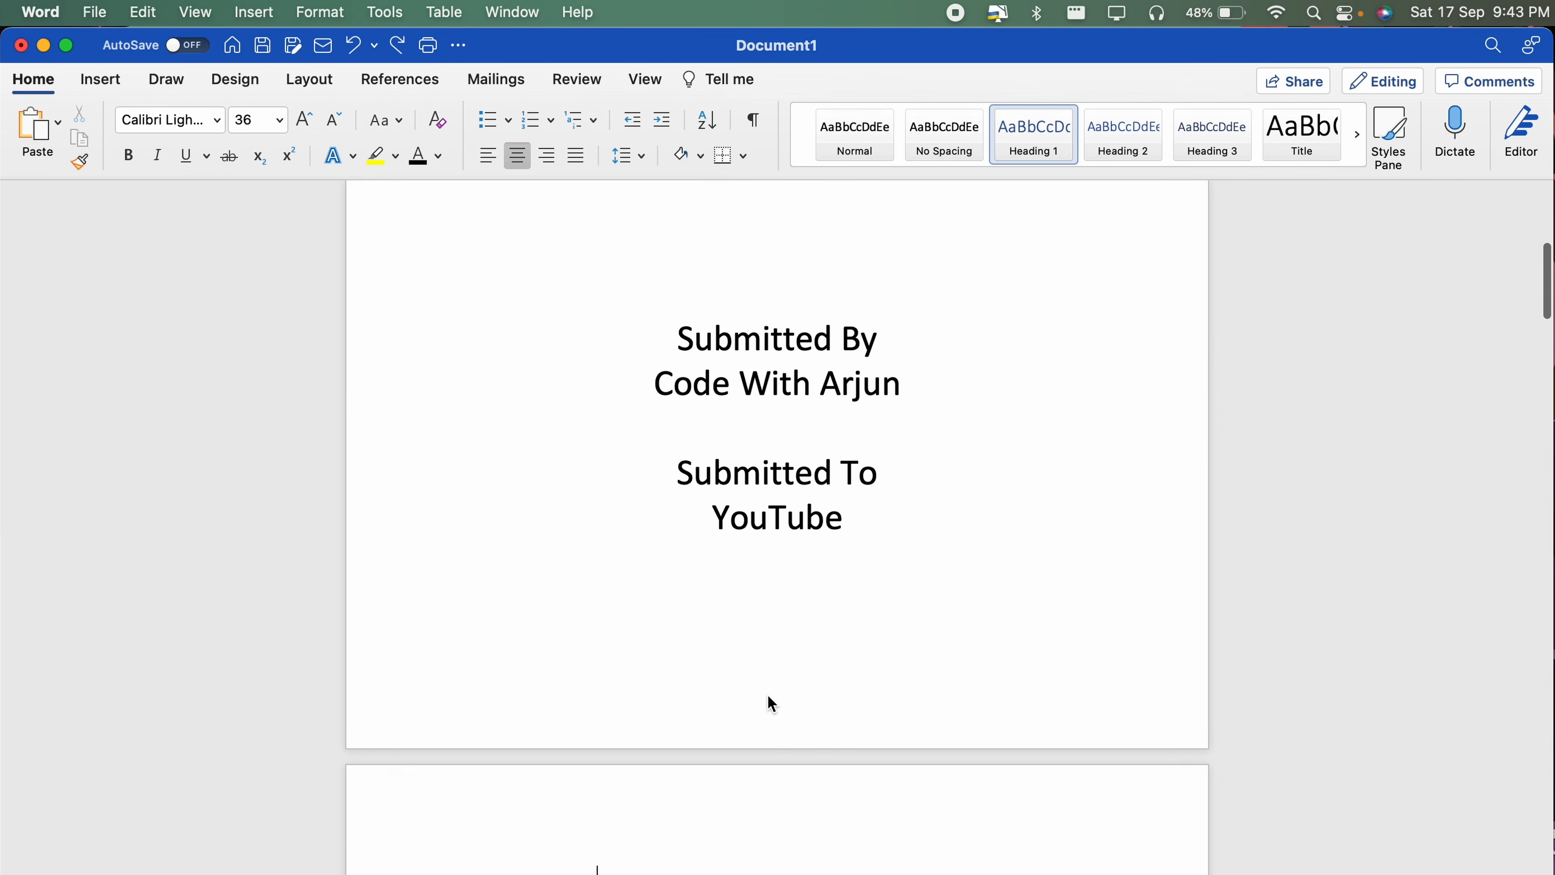
scroll(768, 708, down, 3)
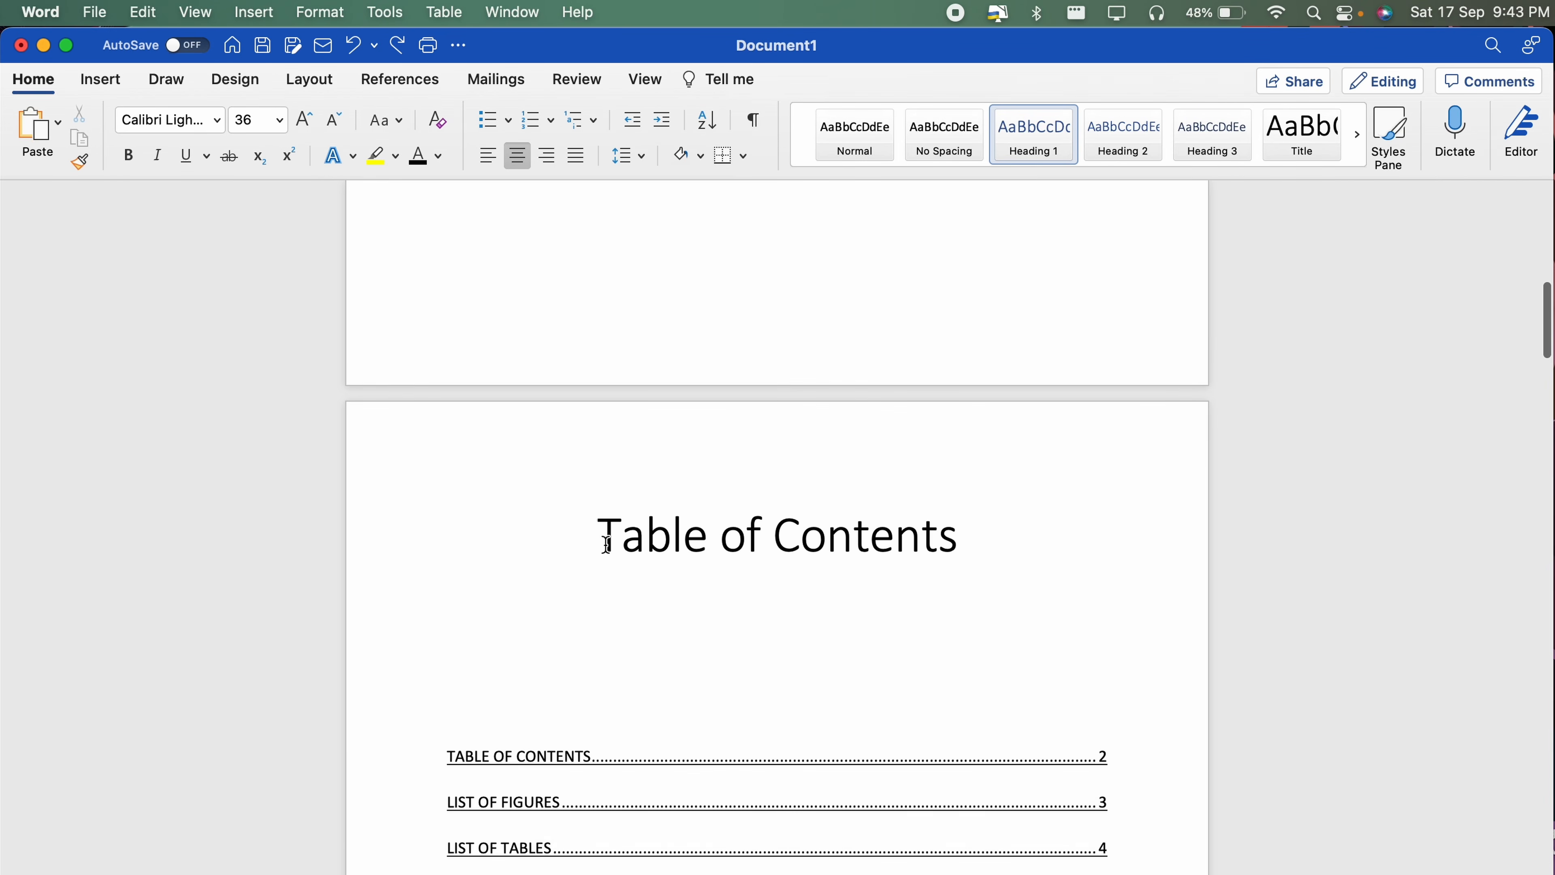
scroll(724, 687, down, 4)
scroll(724, 687, down, 5)
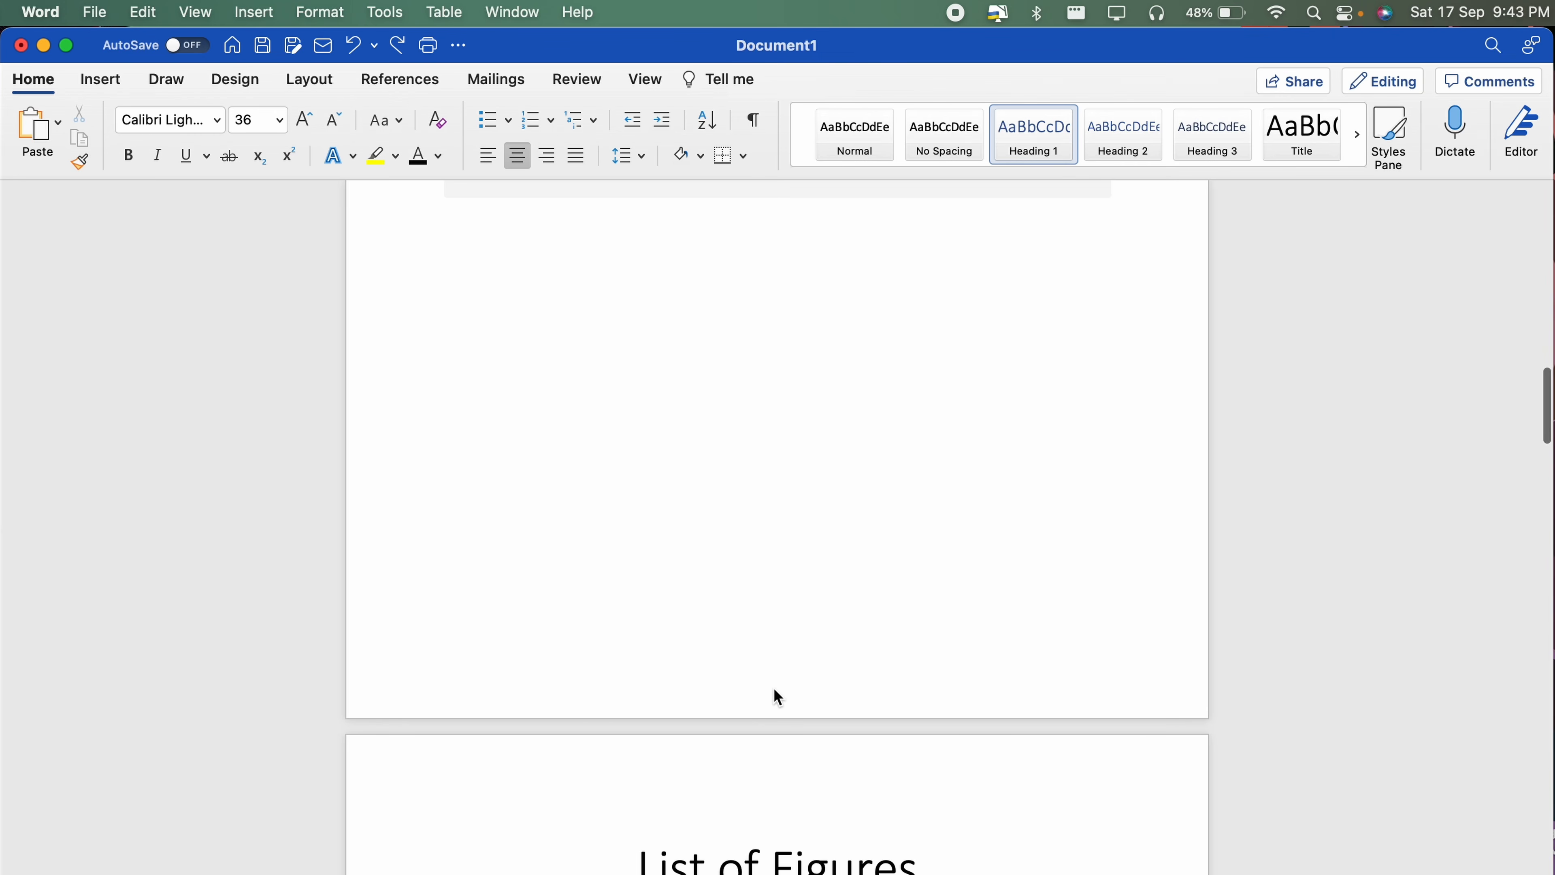
scroll(776, 692, down, 10)
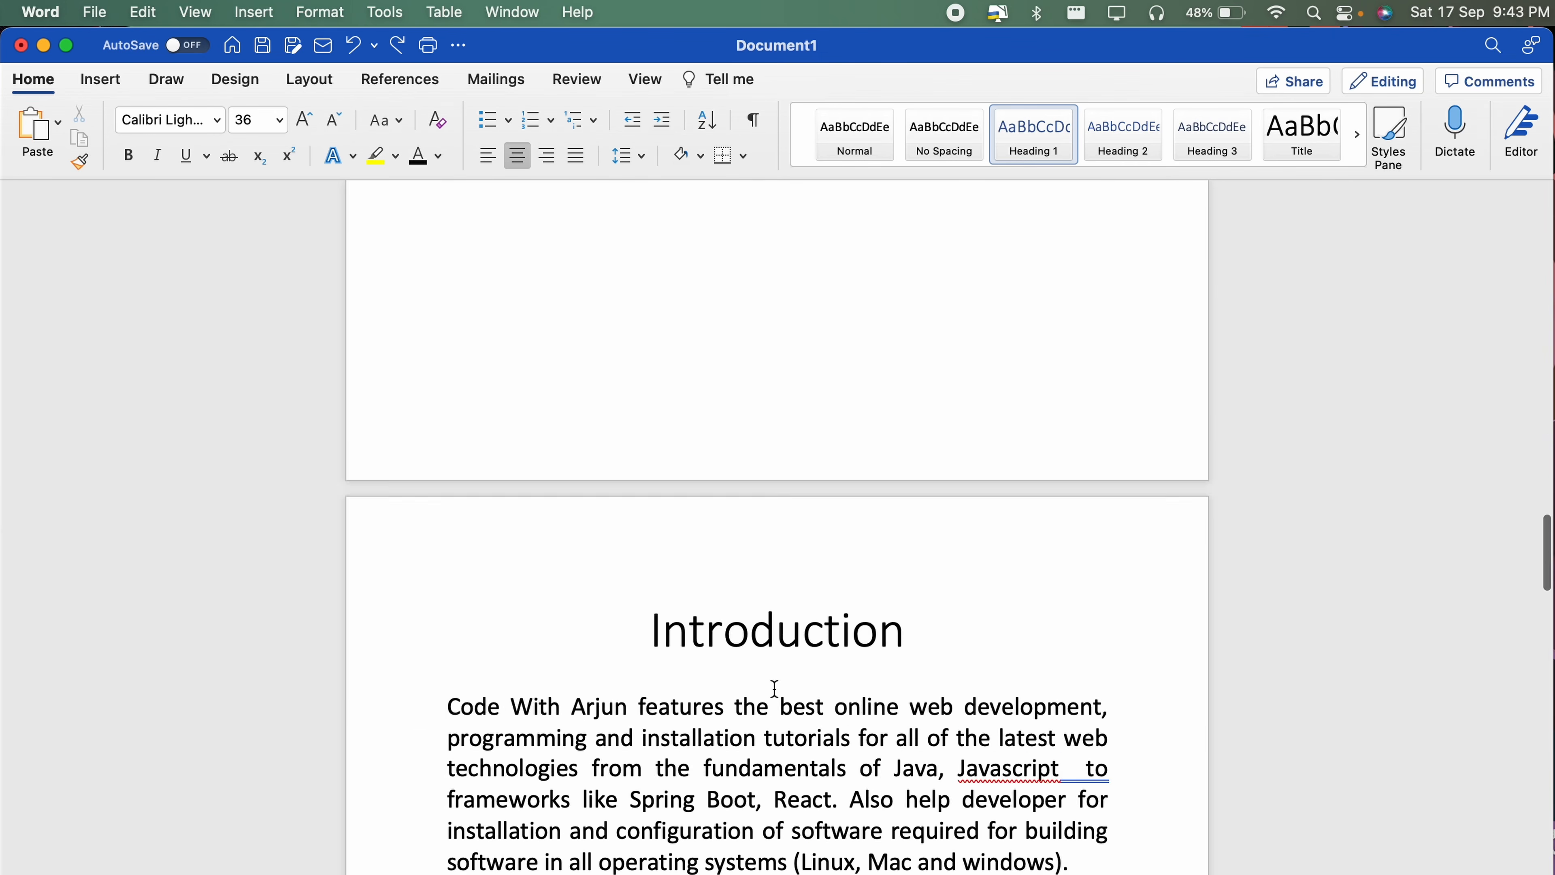
scroll(775, 688, down, 1)
scroll(643, 619, down, 9)
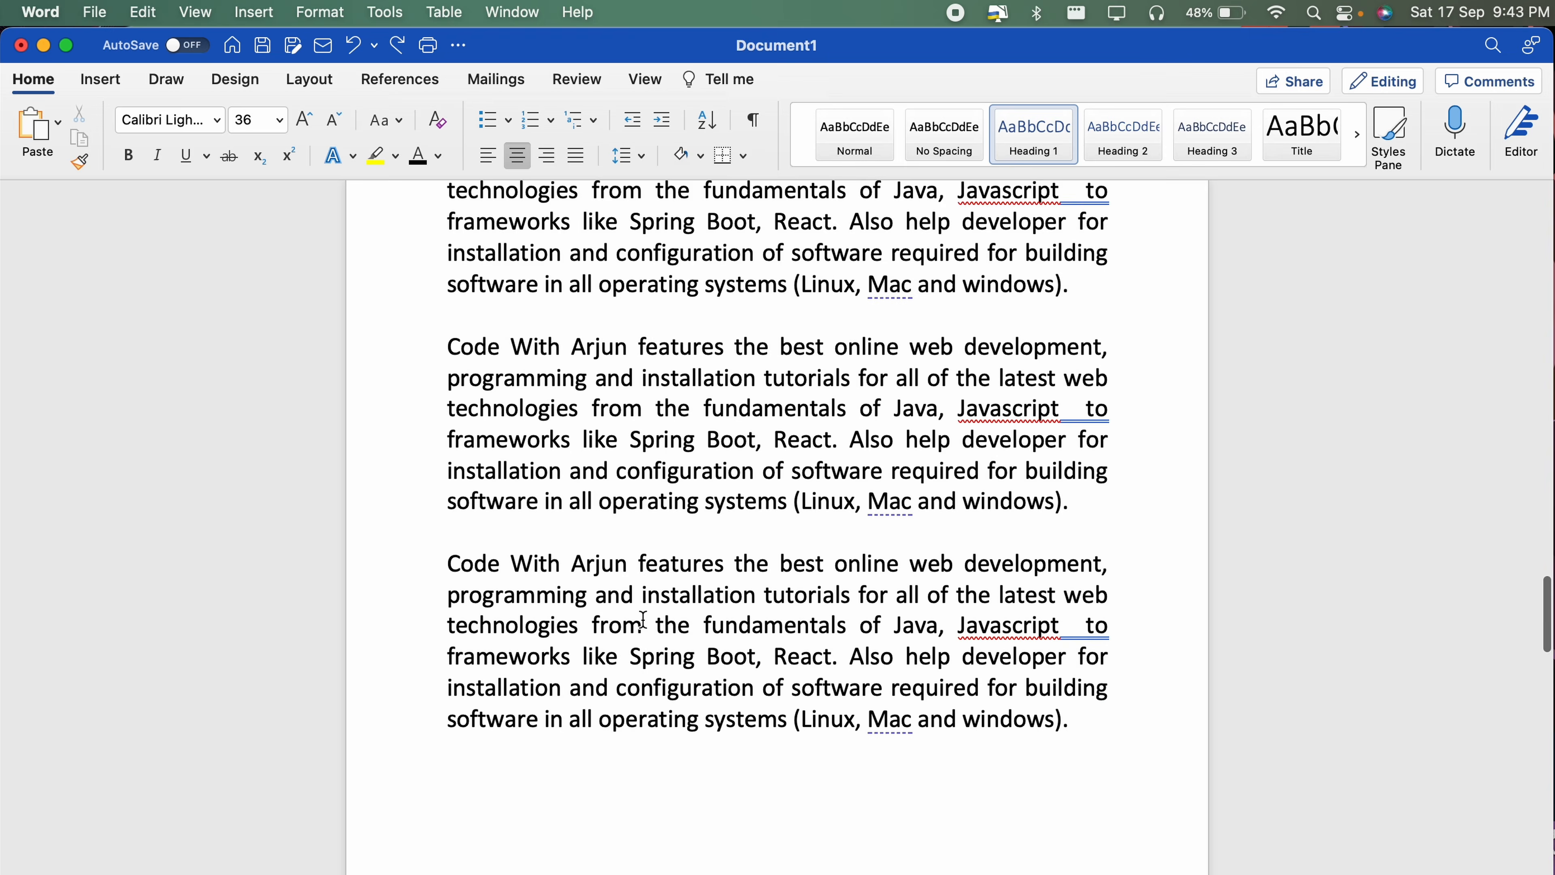
scroll(670, 497, down, 15)
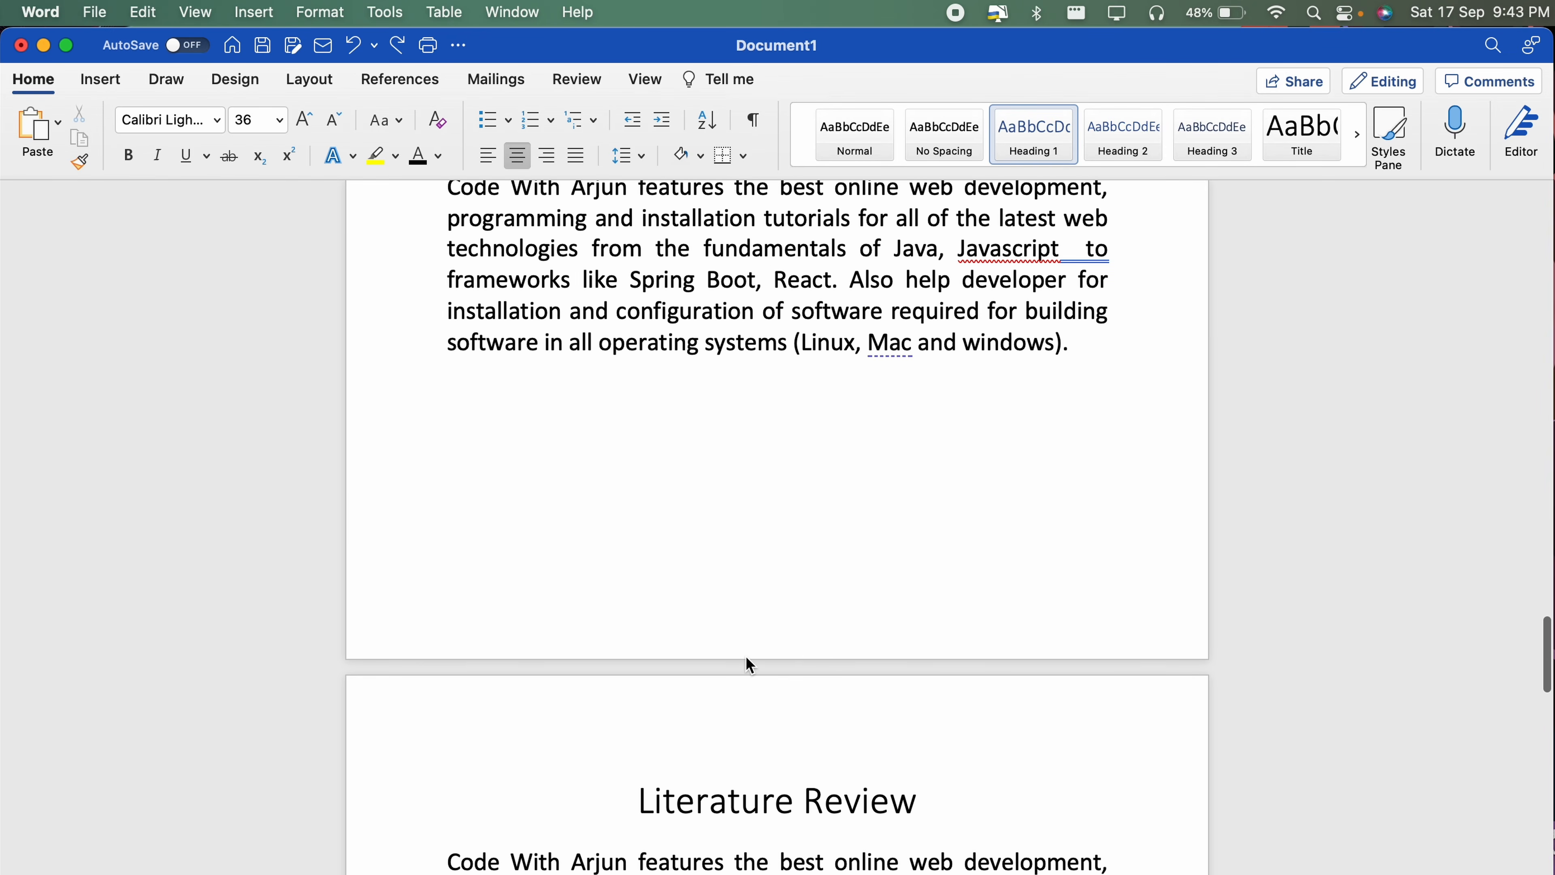
scroll(748, 662, down, 15)
scroll(747, 658, up, 20)
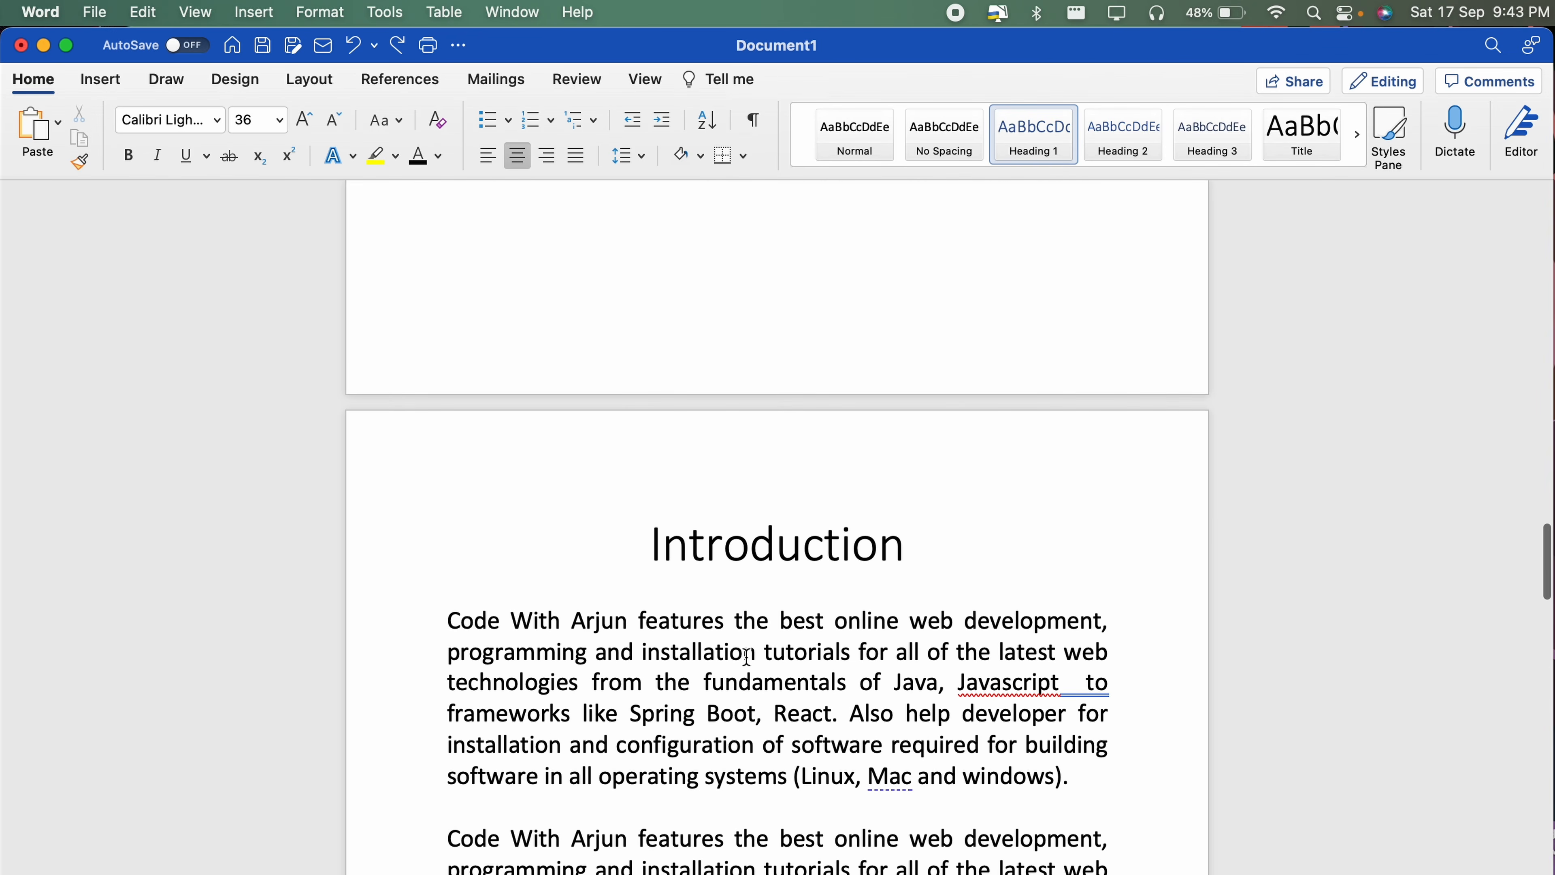
scroll(747, 657, up, 20)
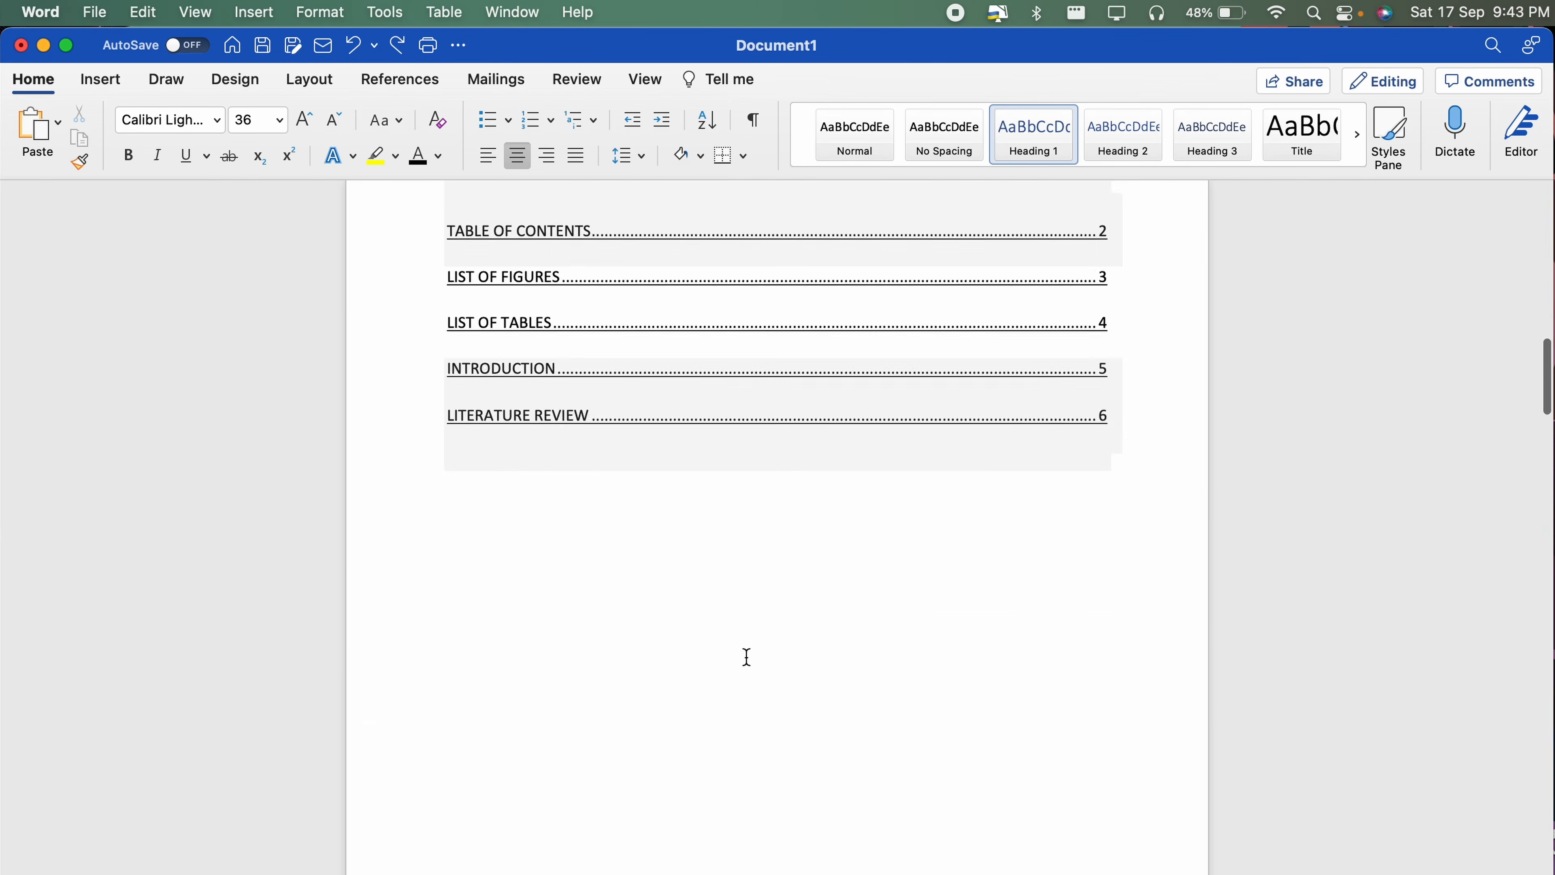
scroll(747, 656, up, 20)
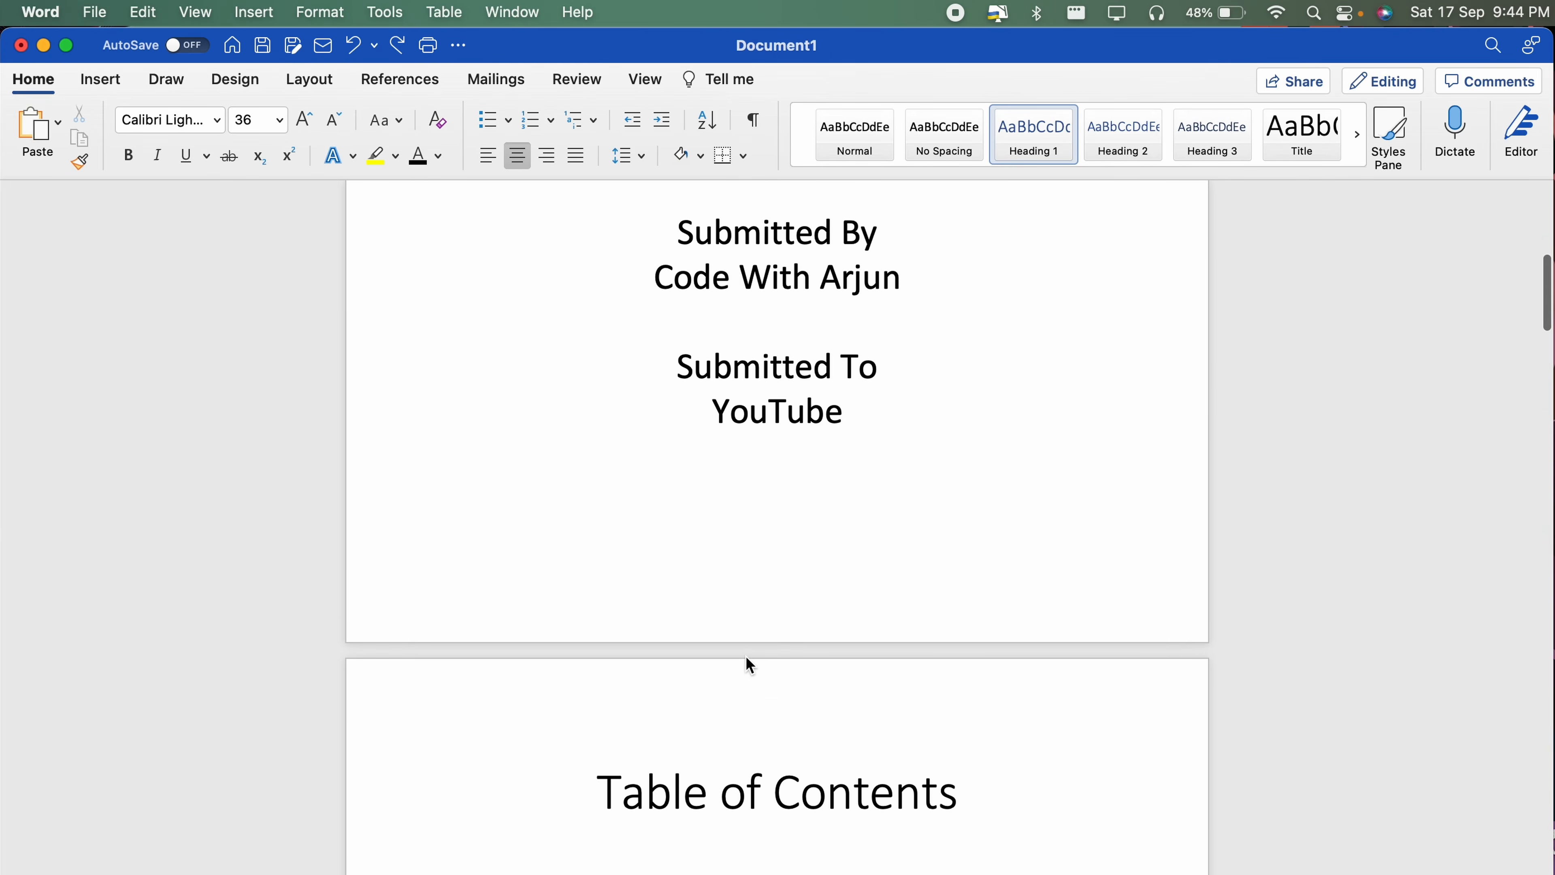
scroll(746, 659, up, 20)
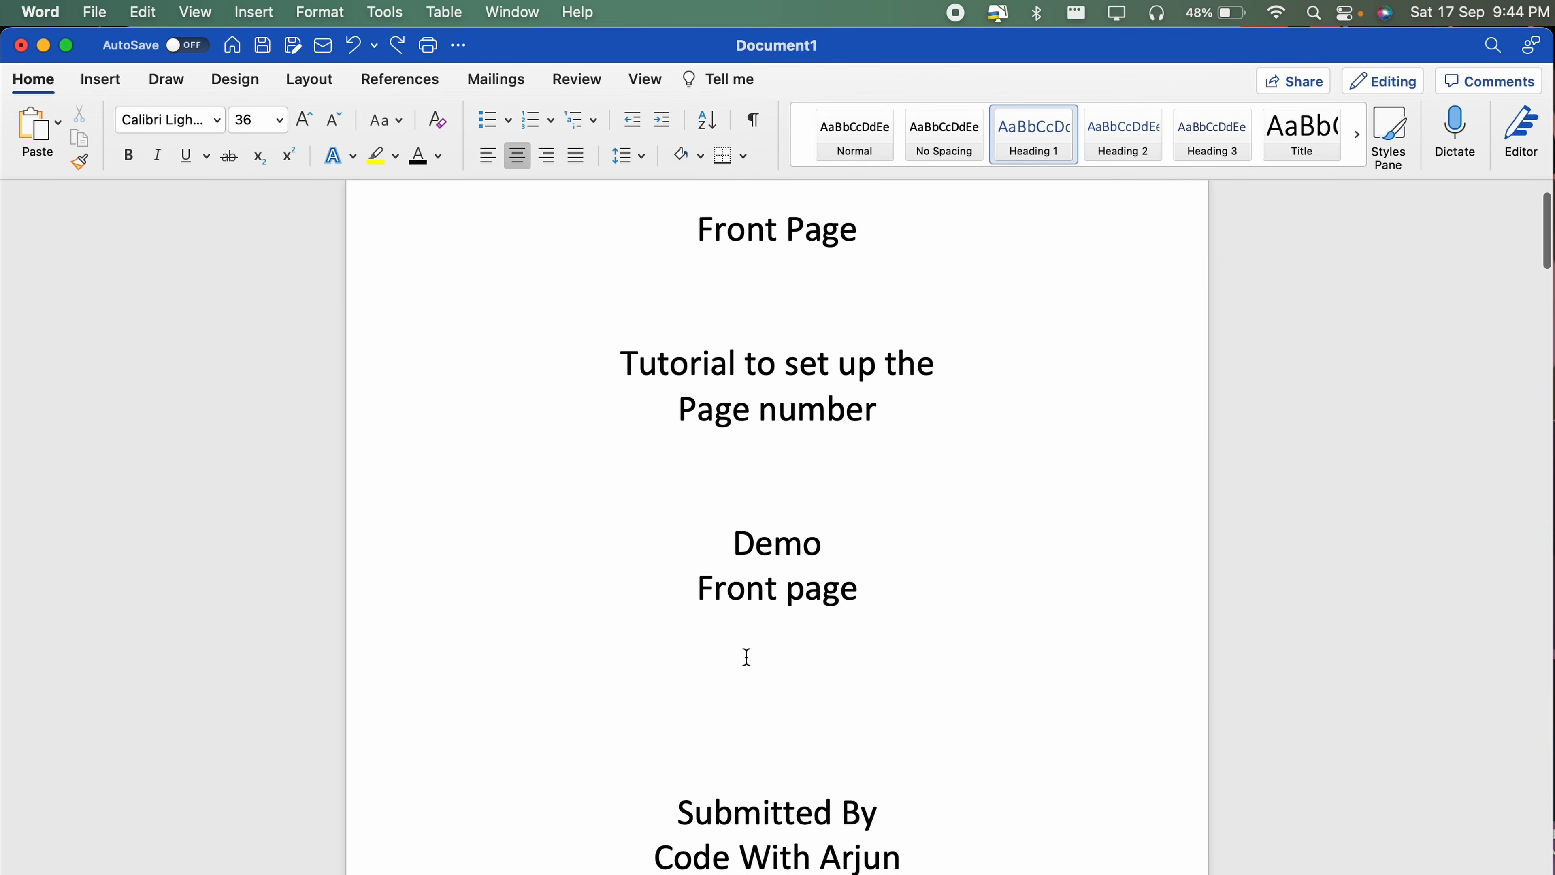
scroll(746, 643, up, 5)
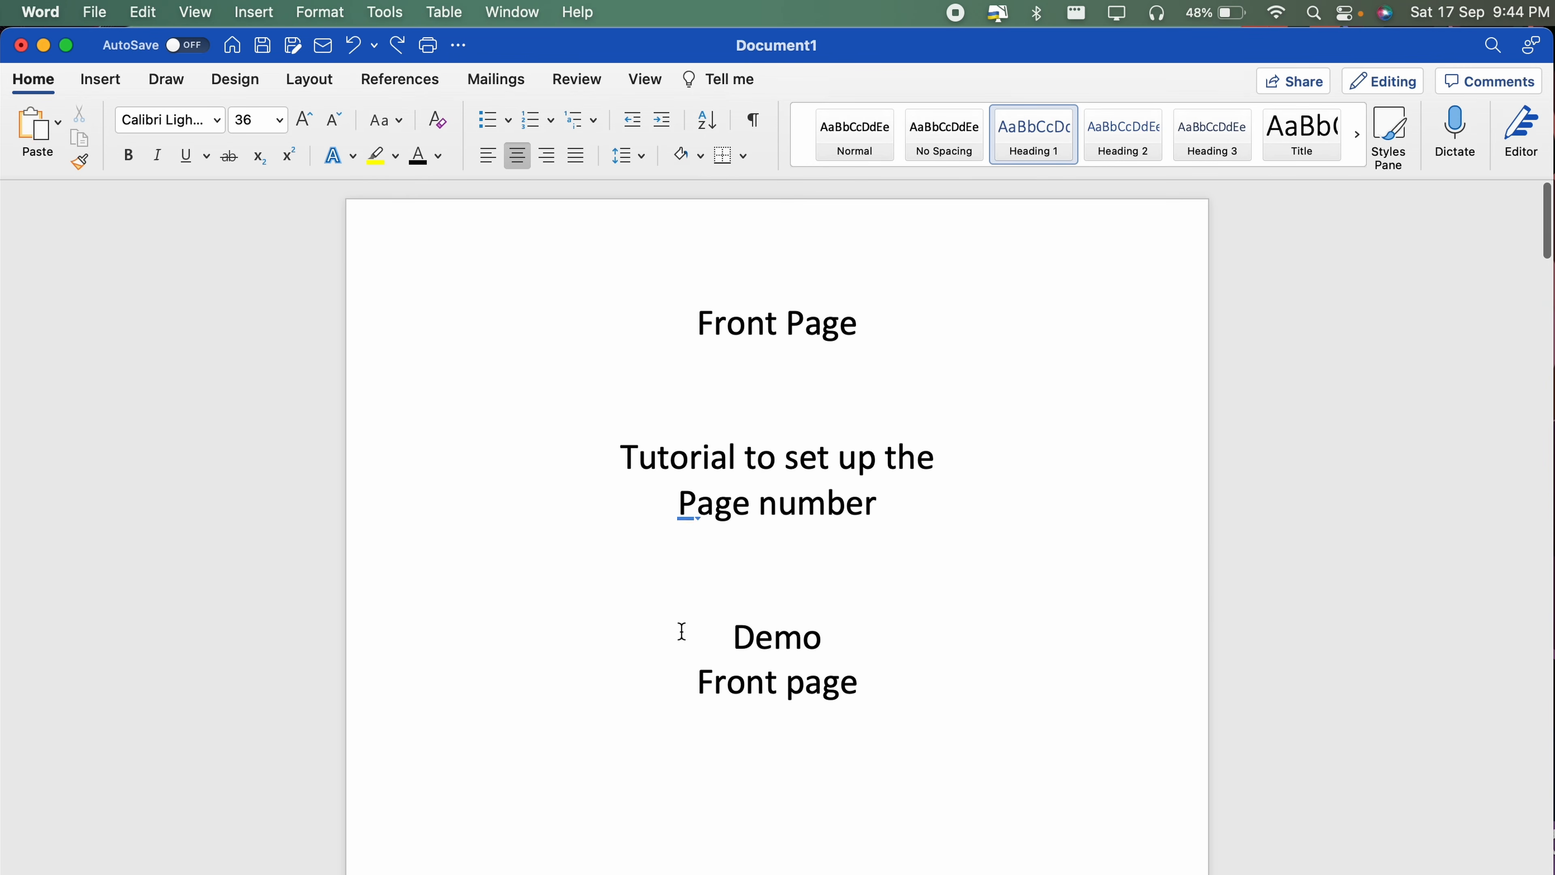
Place the cursor before the Table of Contents heading and turn on the display of paragraph marks and other hidden formatting symbols
scroll(681, 631, down, 20)
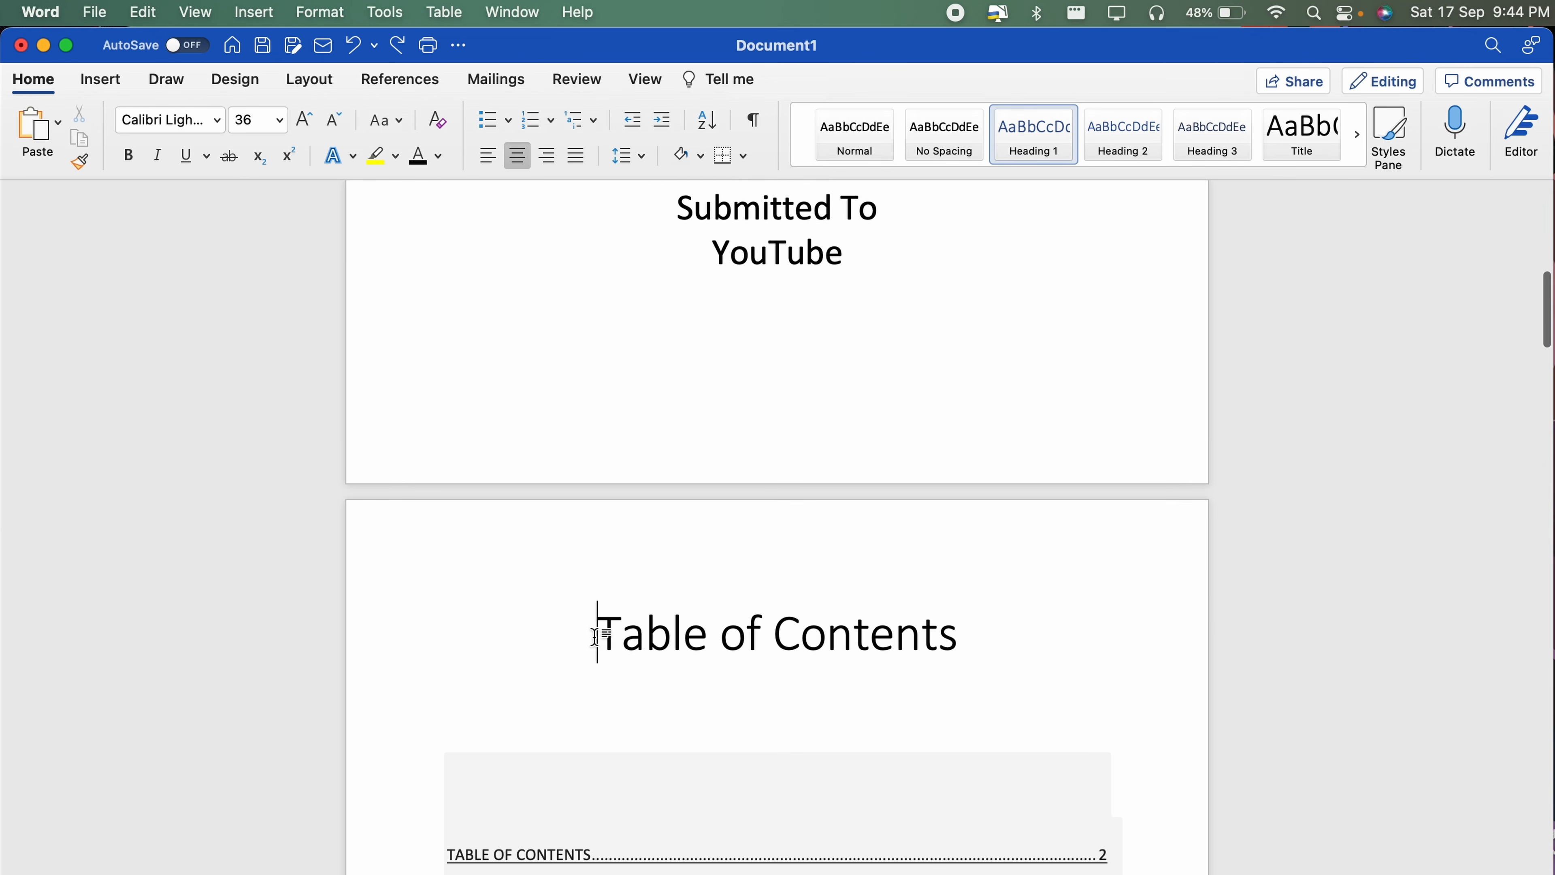
scroll(635, 645, down, 2)
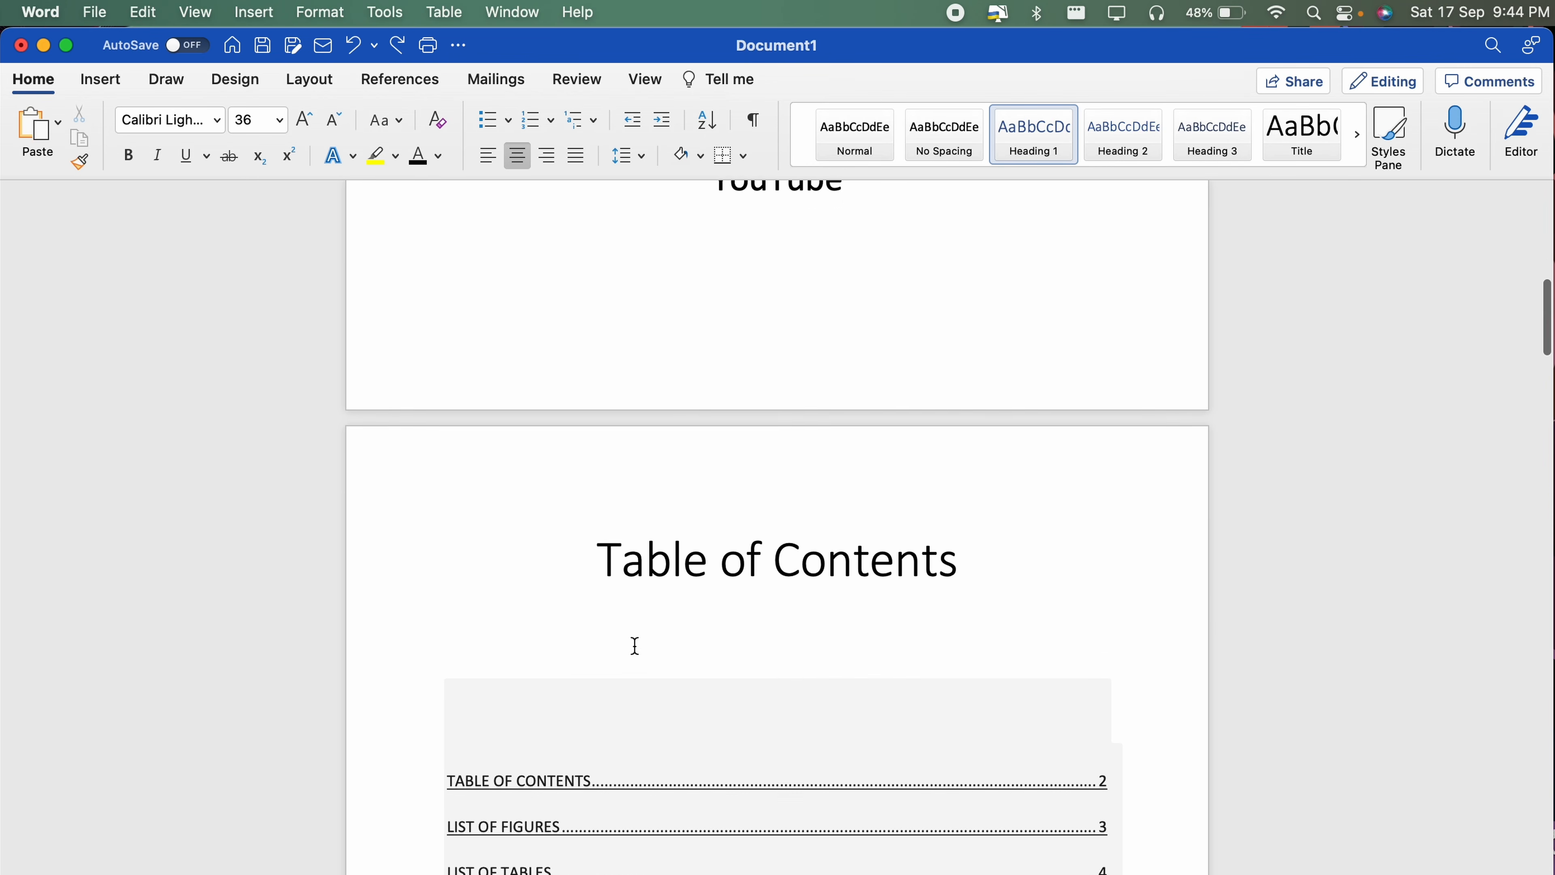
click(599, 558)
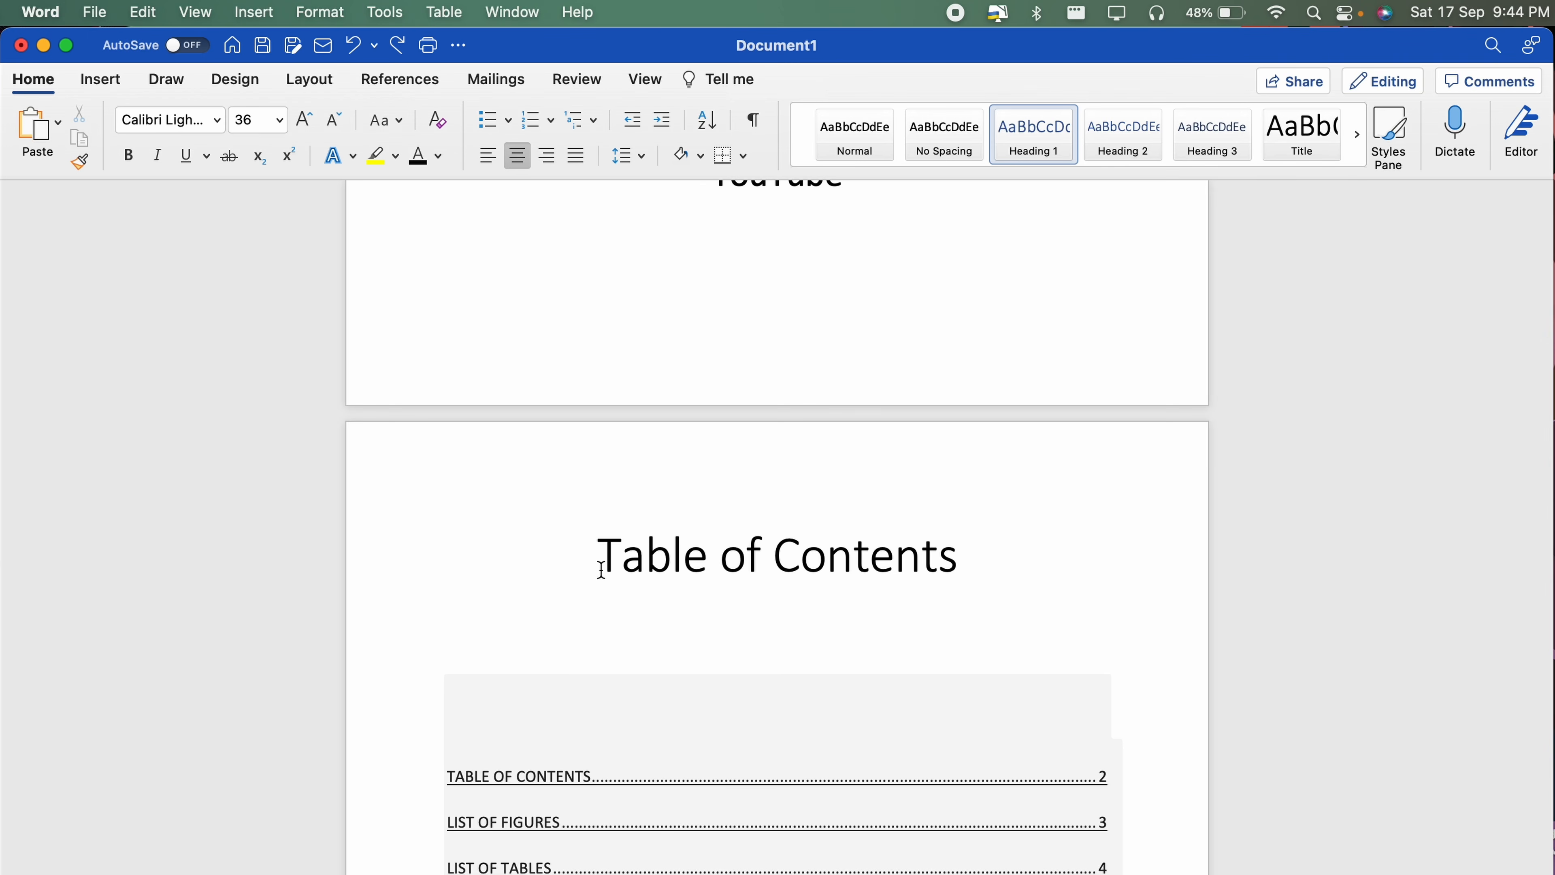
click(30, 80)
click(31, 80)
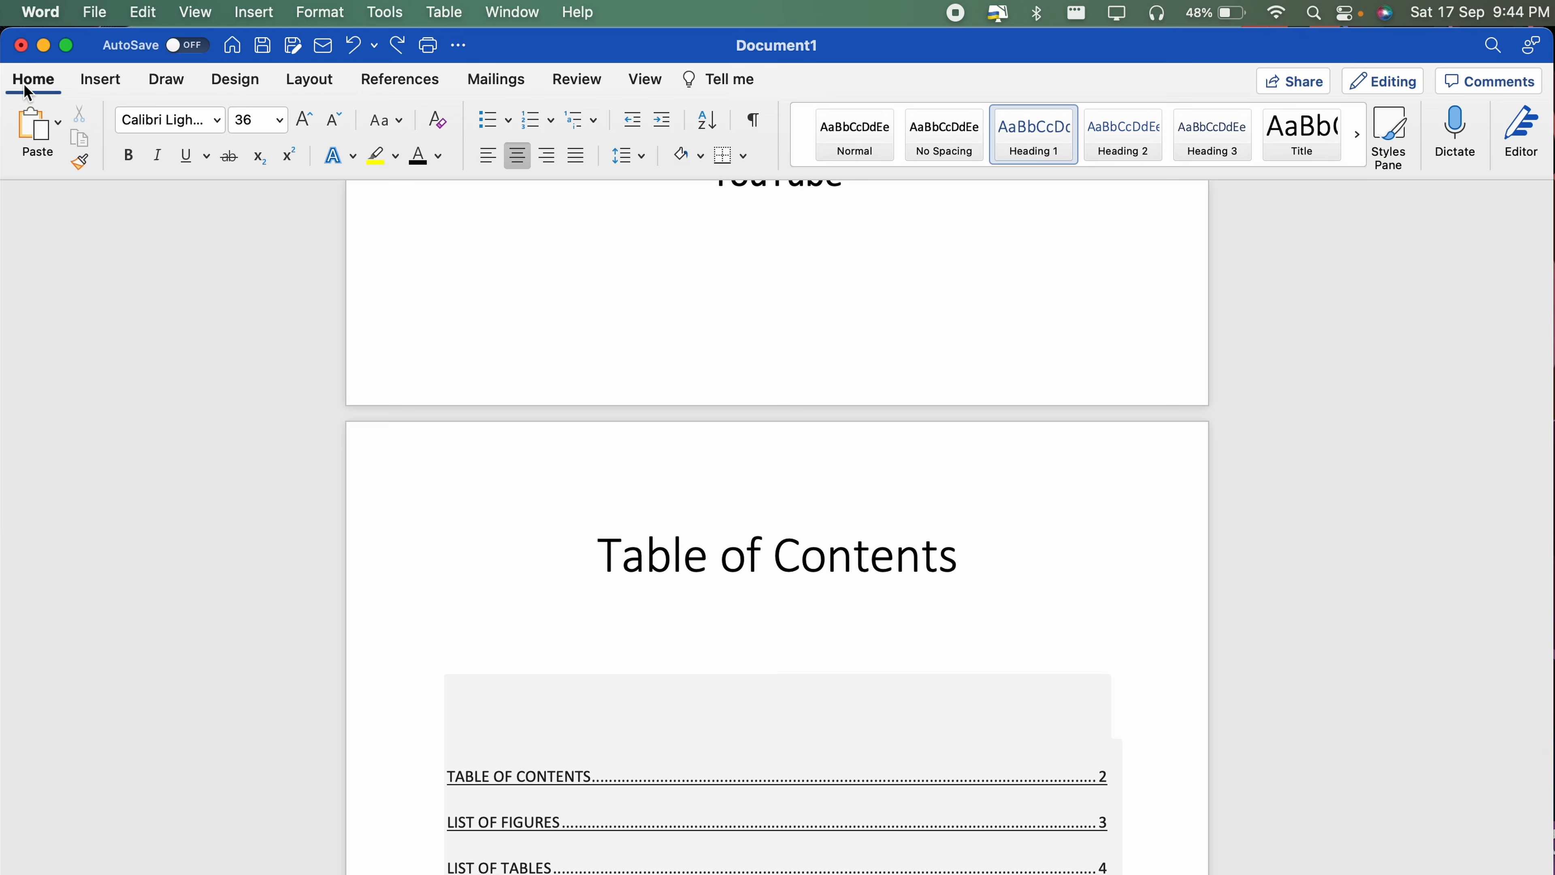
click(759, 127)
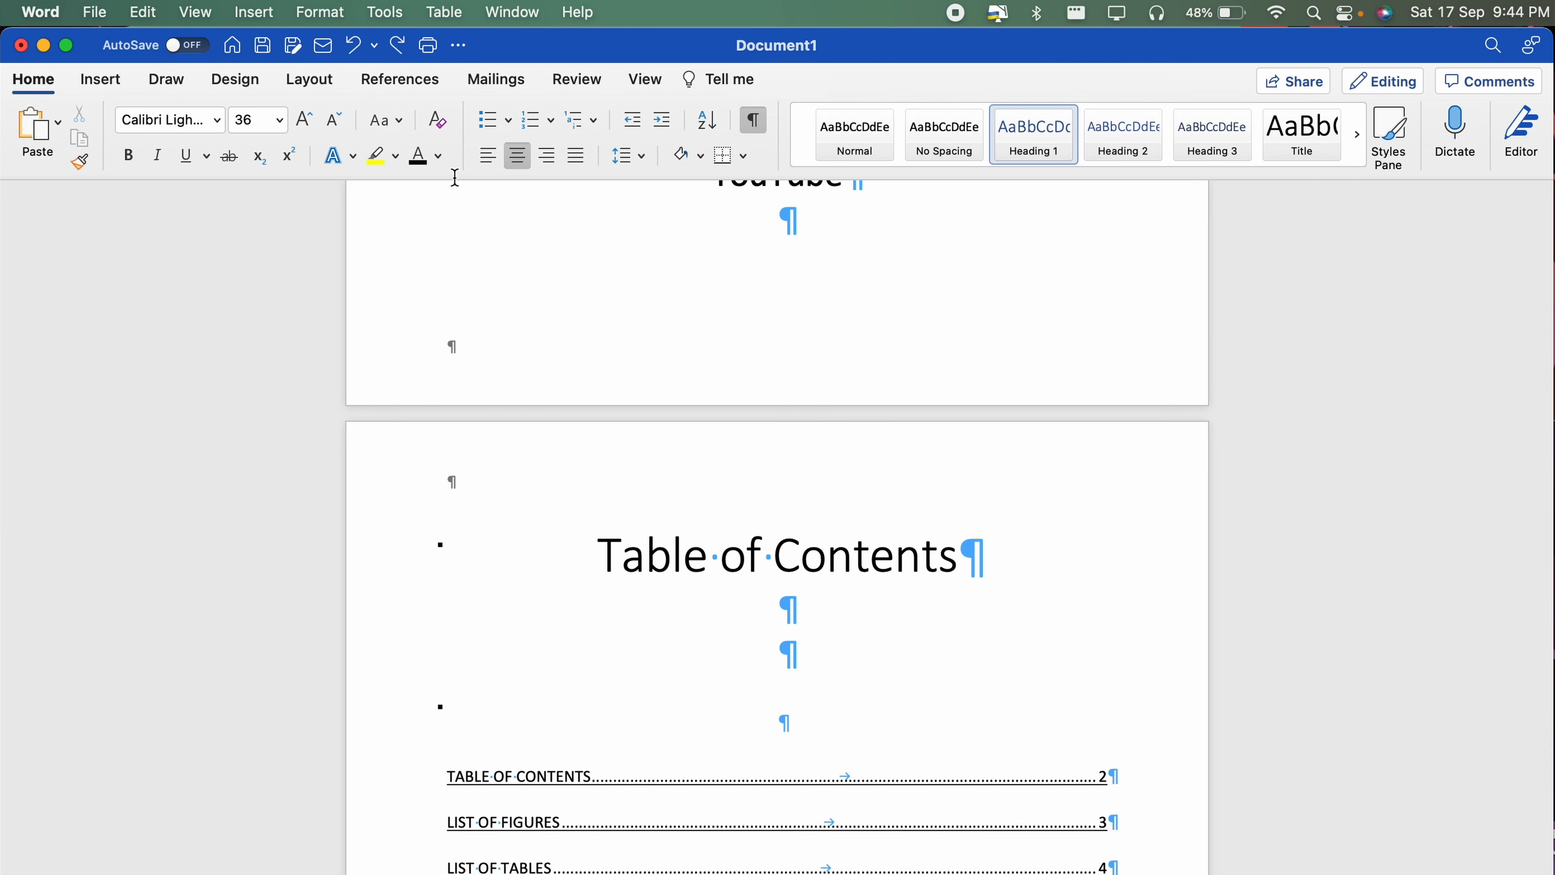
Insert a Next Page section break before the Table of Contents heading to separate it from the front page
click(309, 89)
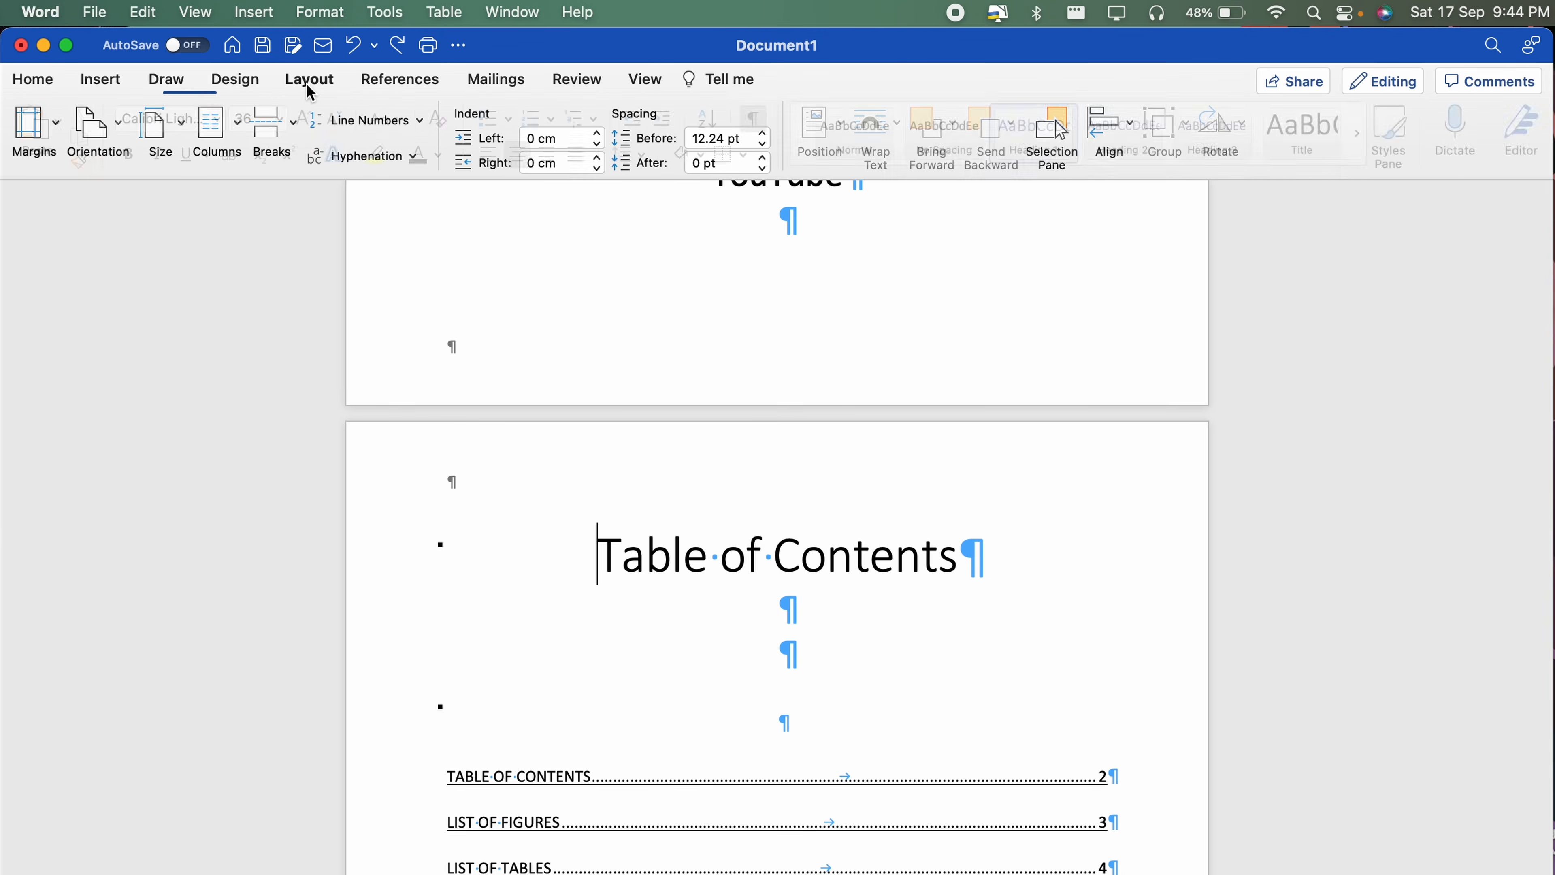
click(295, 127)
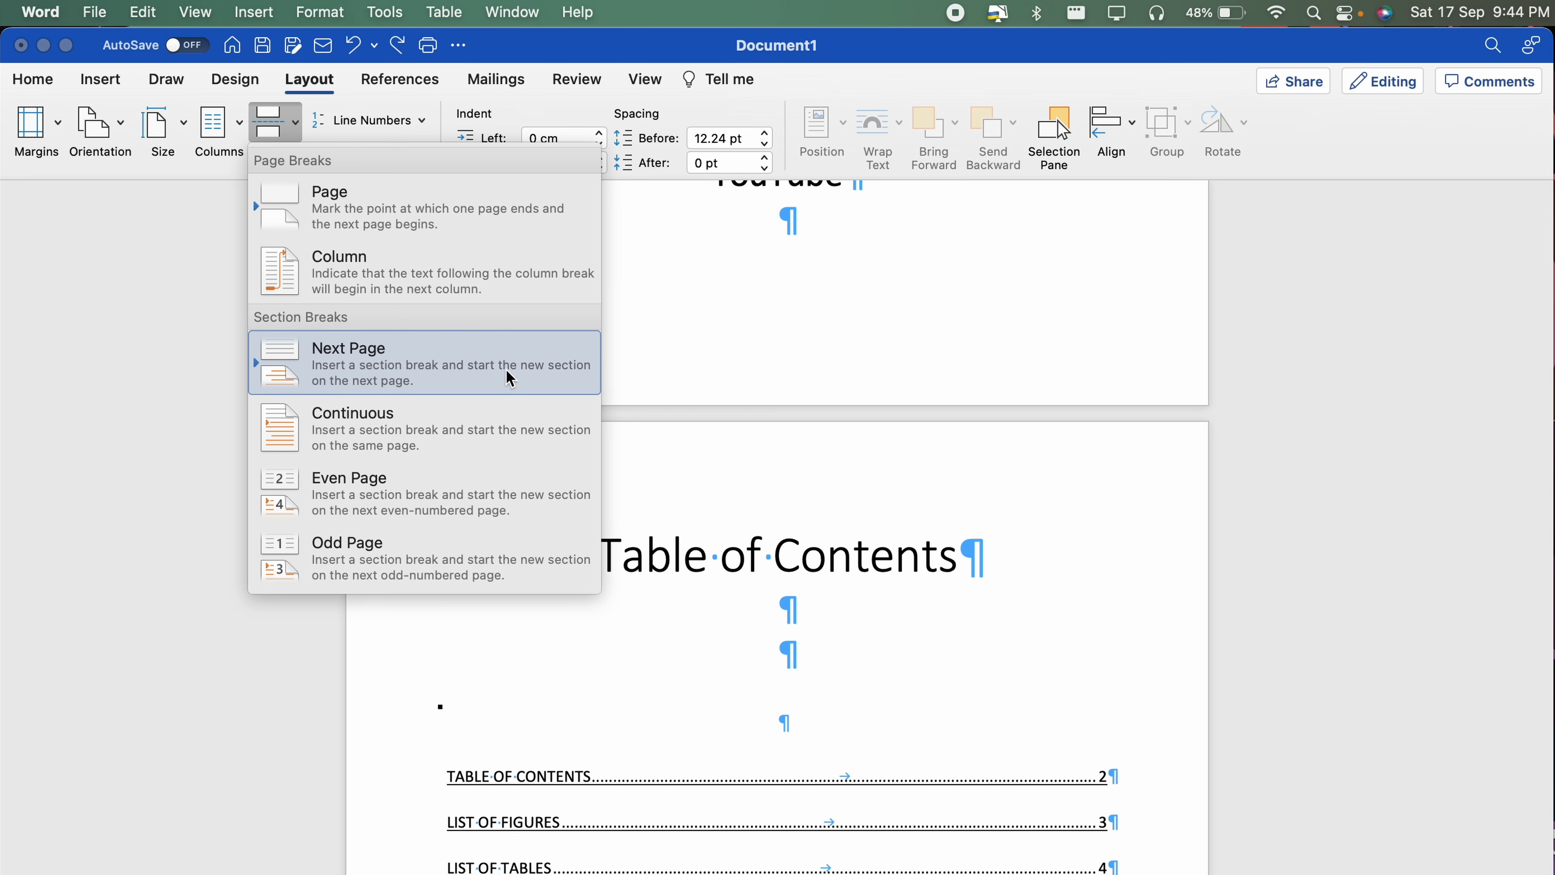
click(480, 375)
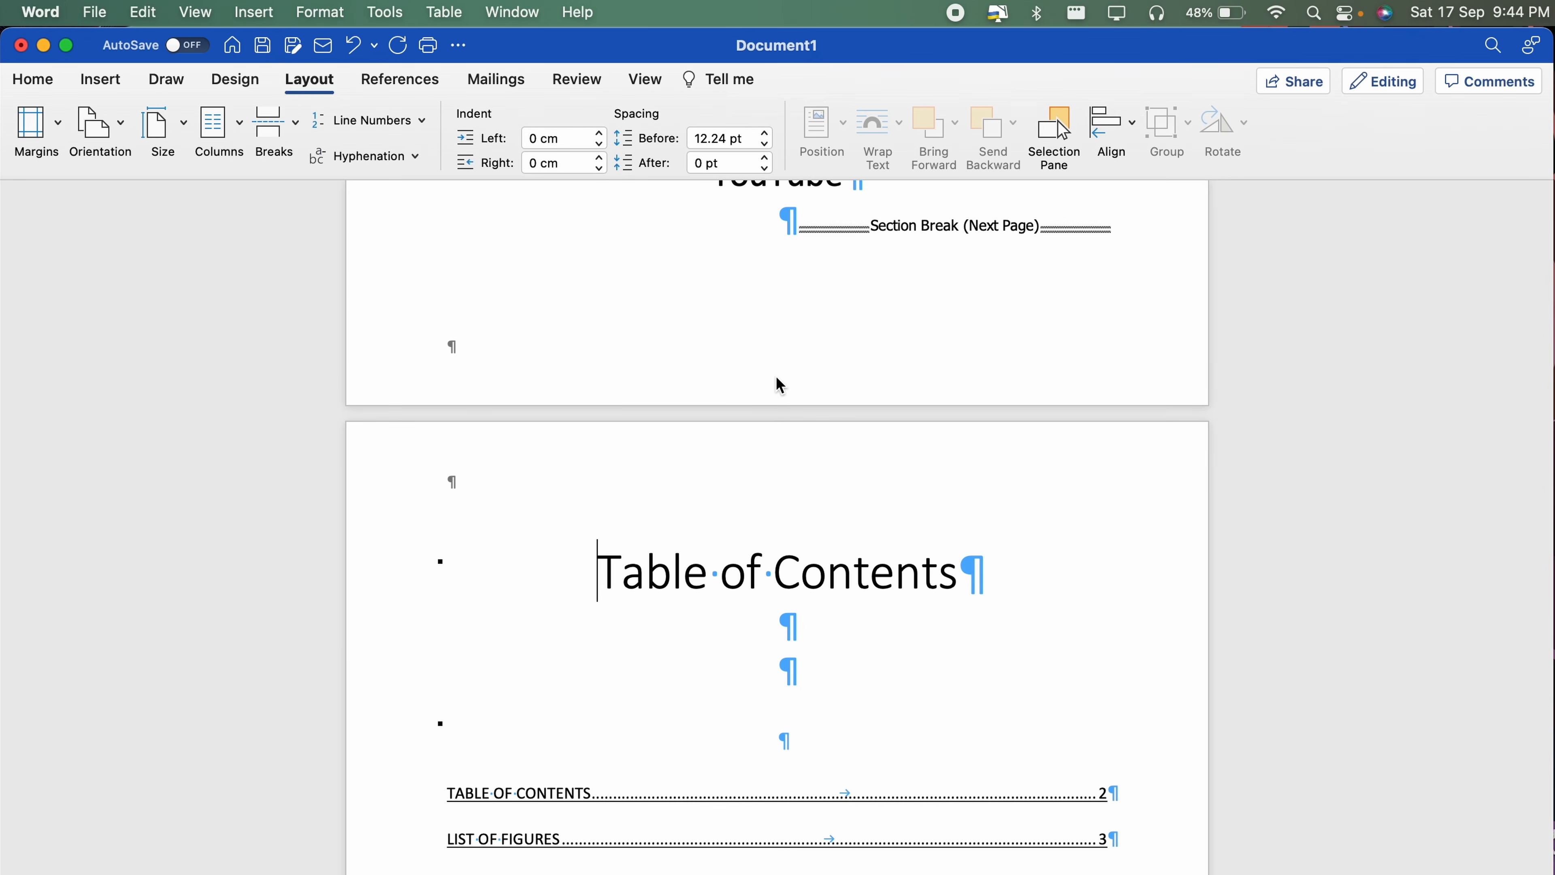
scroll(776, 376, up, 2)
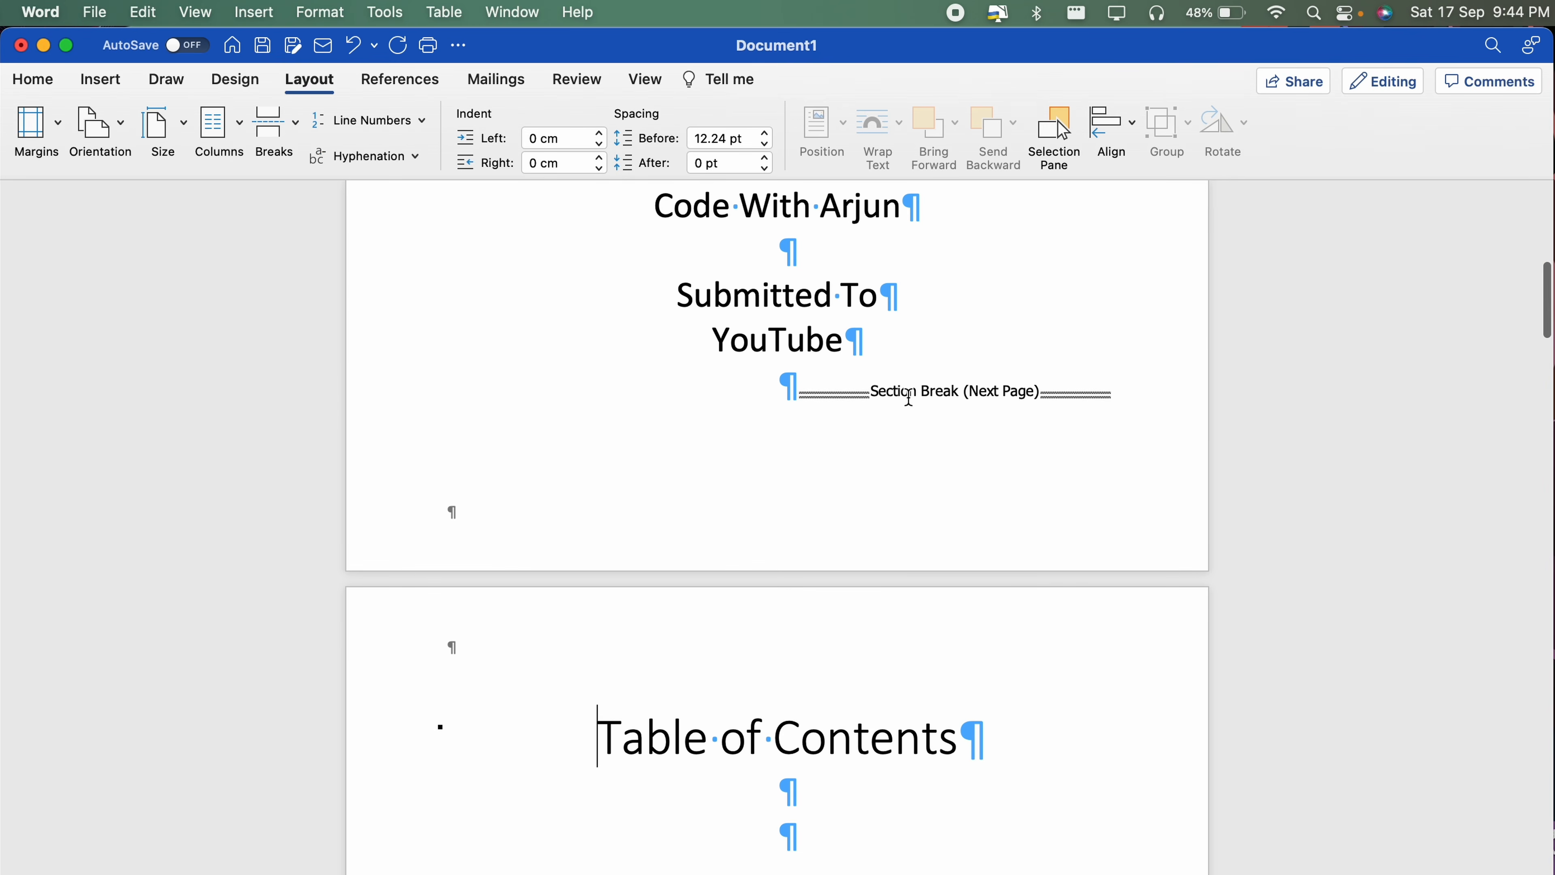
Insert a Next Page section break directly before the Introduction heading
scroll(899, 422, down, 8)
scroll(899, 423, down, 20)
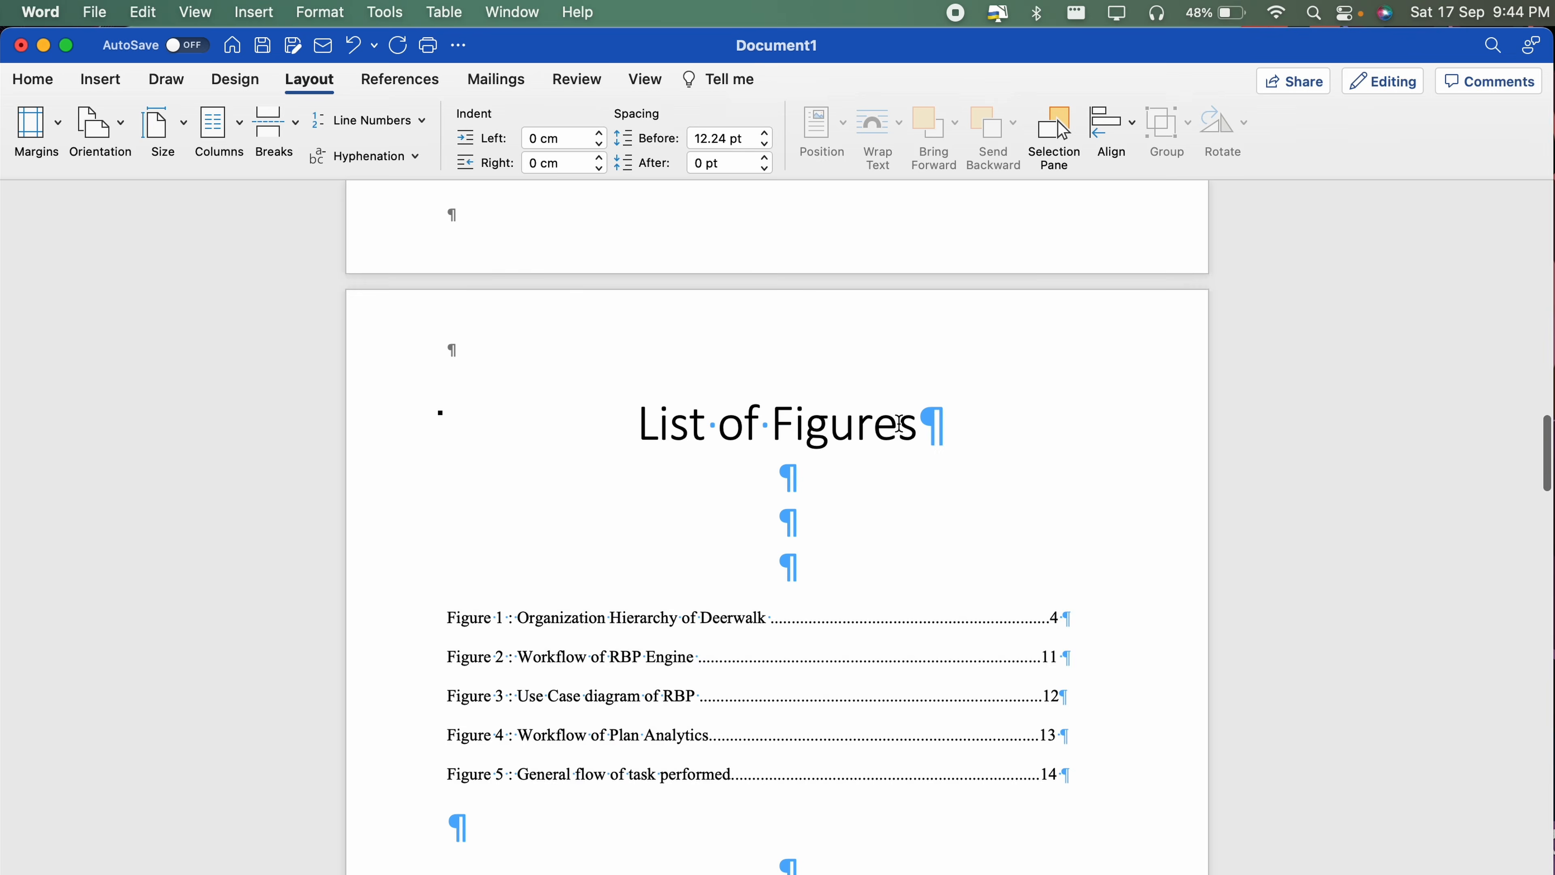
scroll(899, 423, up, 10)
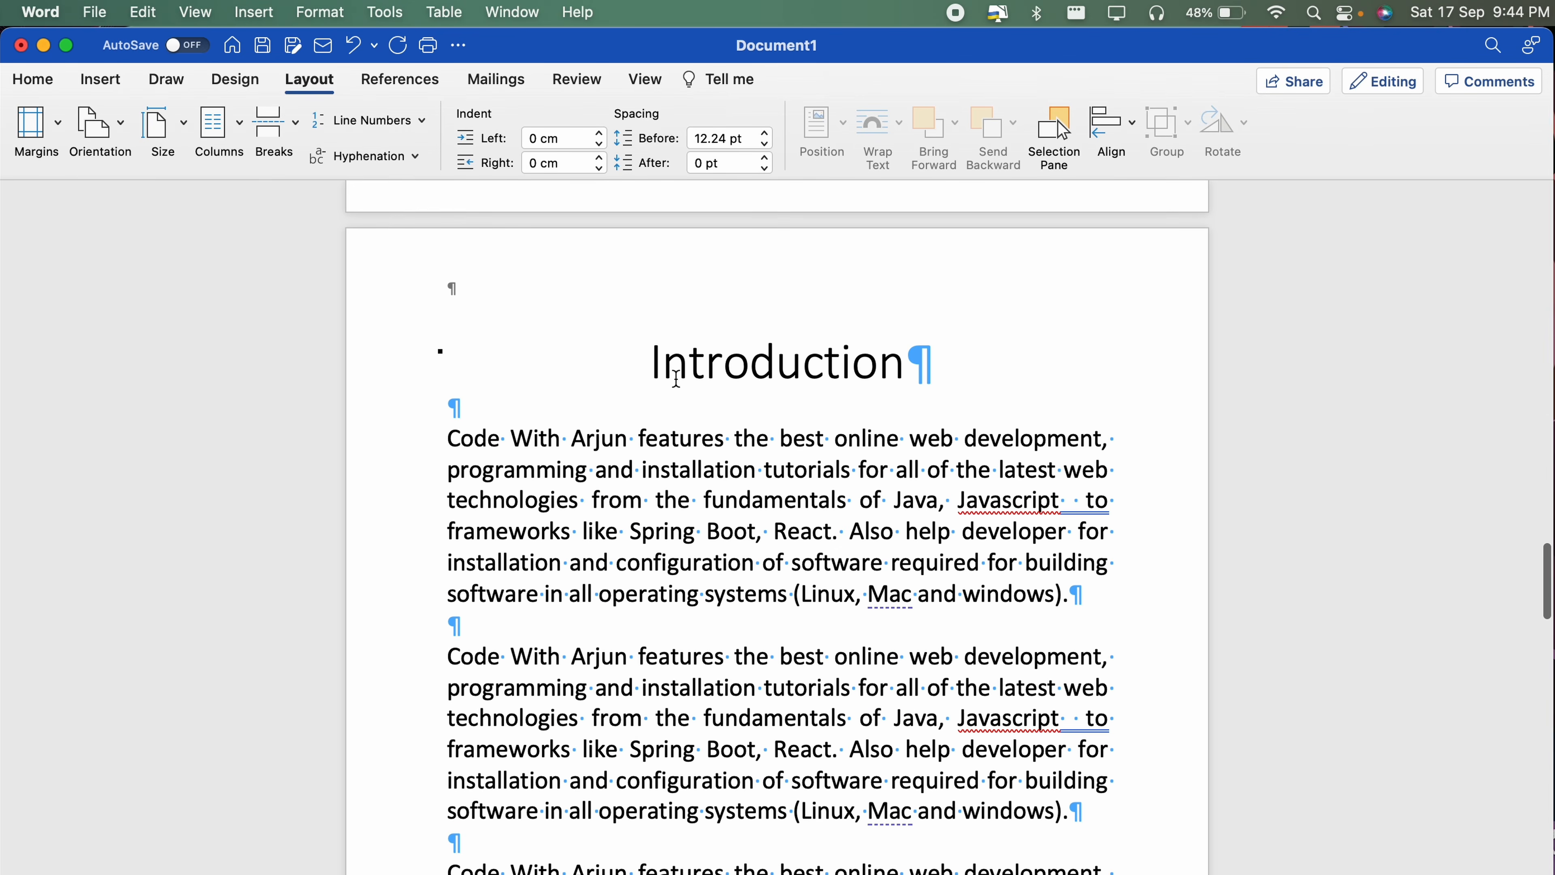
click(651, 367)
scroll(651, 386, up, 1)
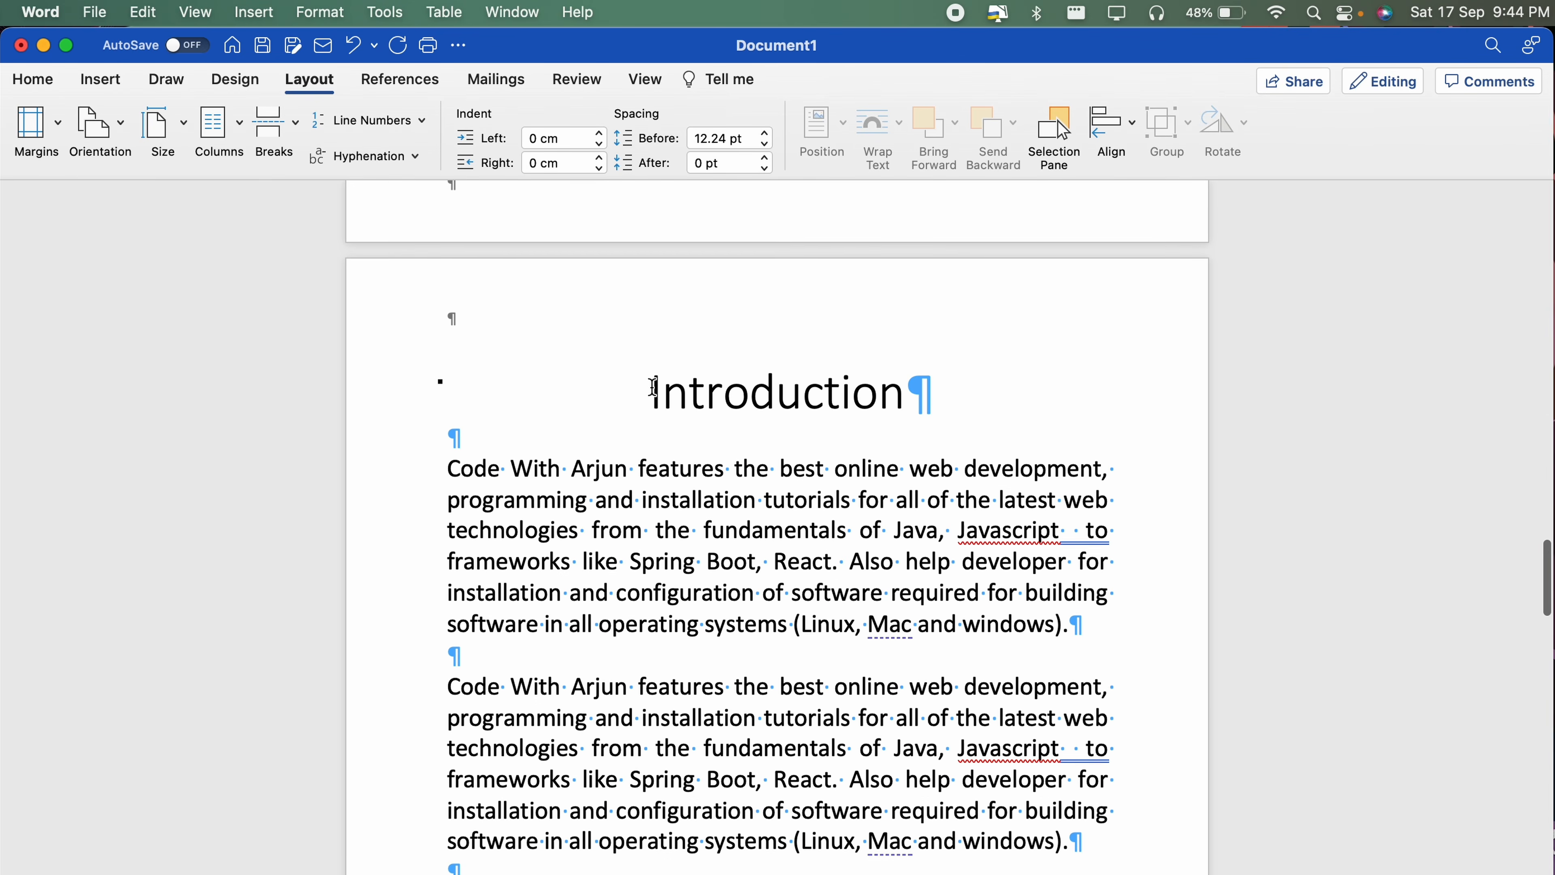
click(295, 130)
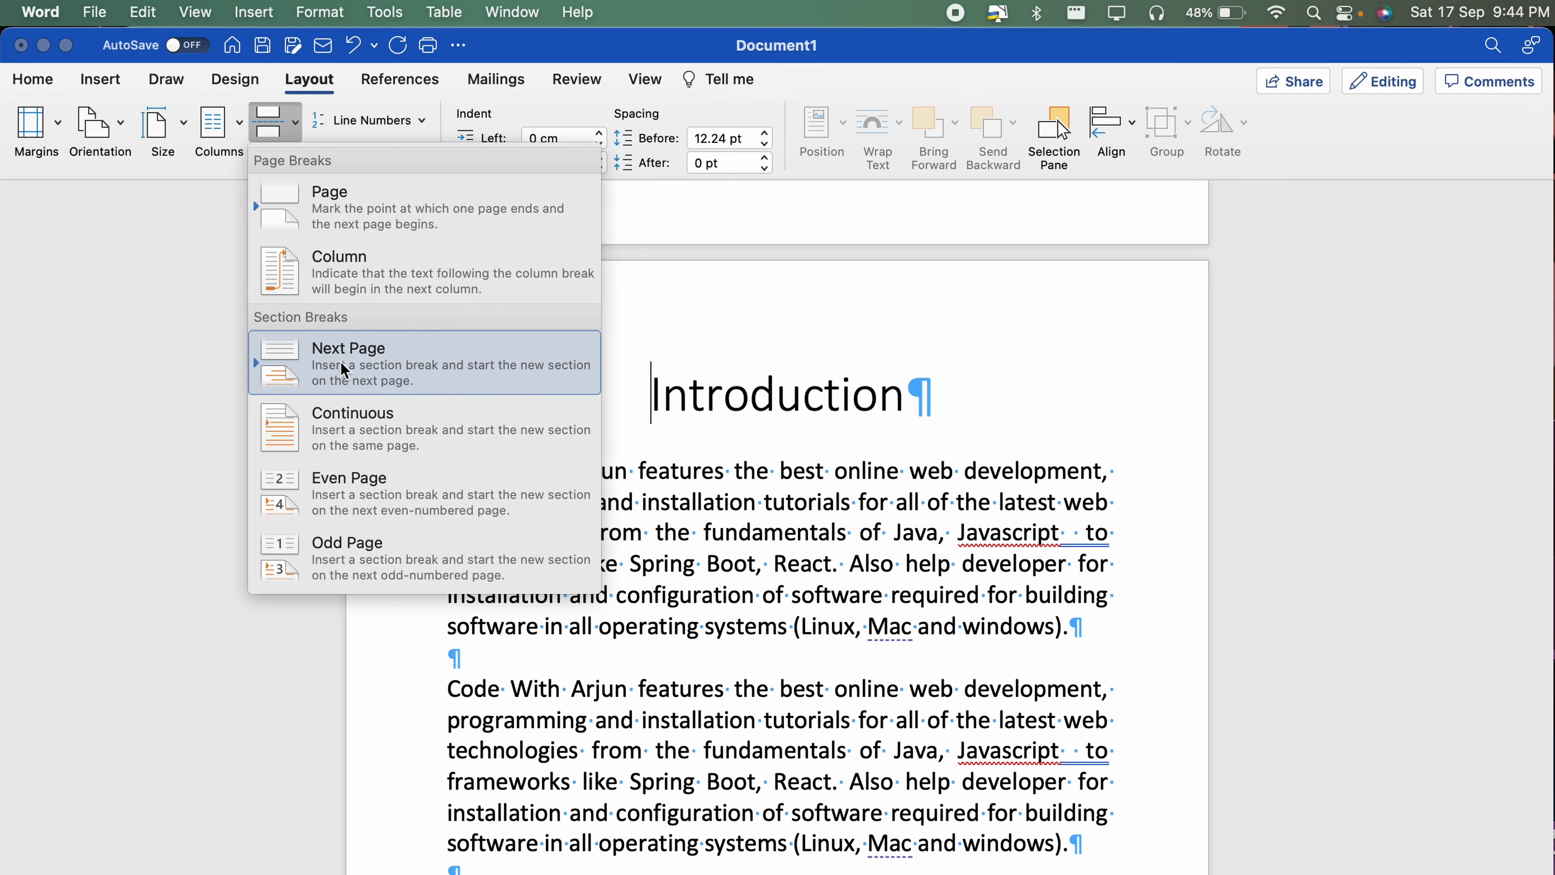
click(373, 372)
scroll(625, 423, up, 5)
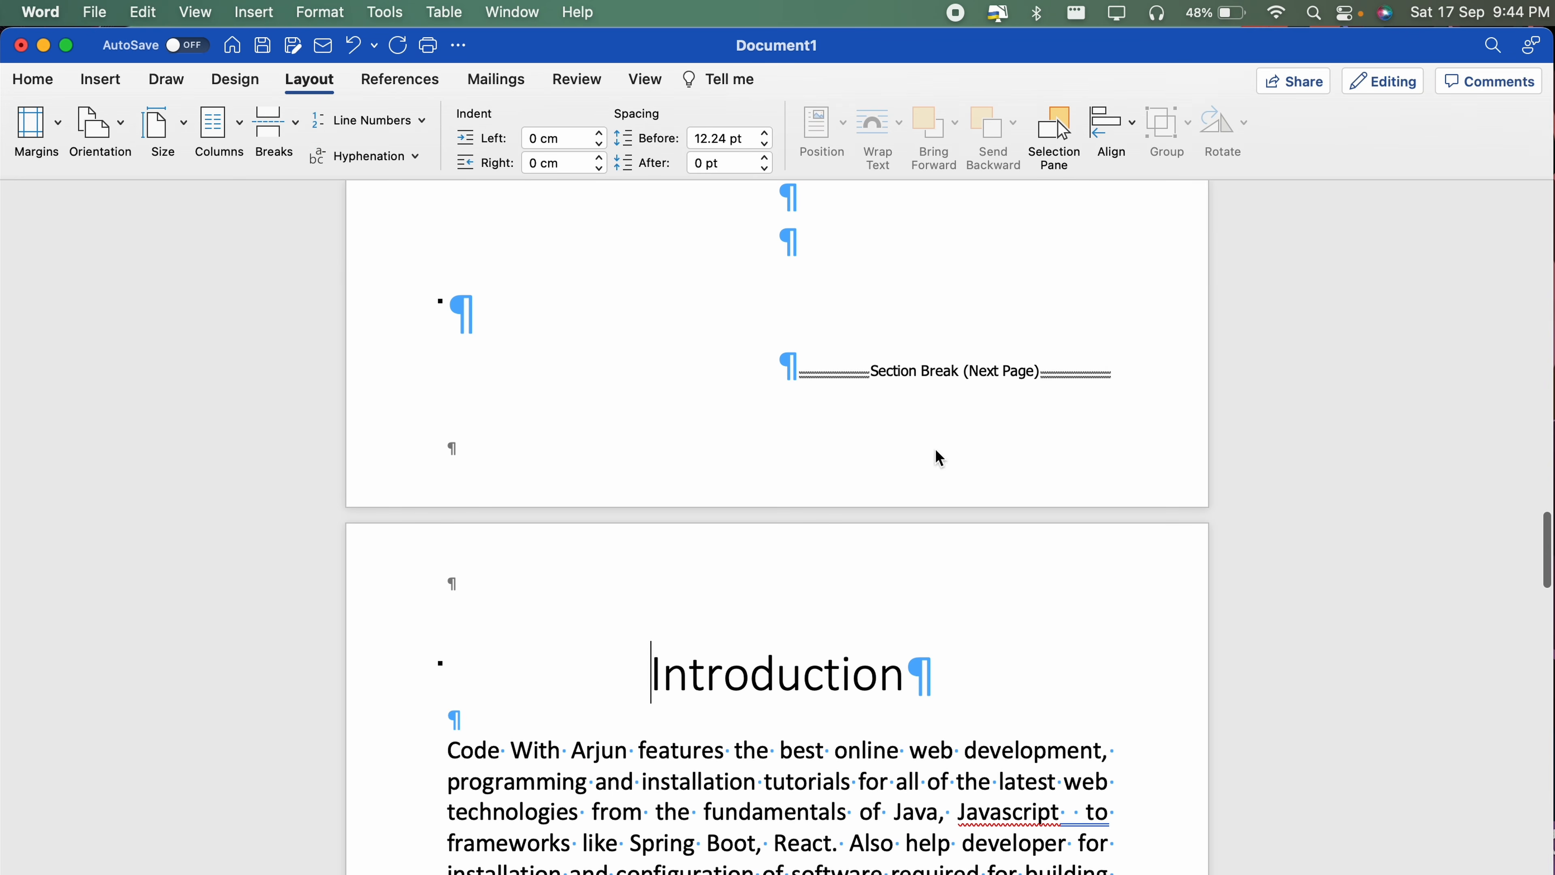
Set the page number format of the Table of Contents section to i, ii, iii, with numbering starting at i
scroll(913, 395, up, 15)
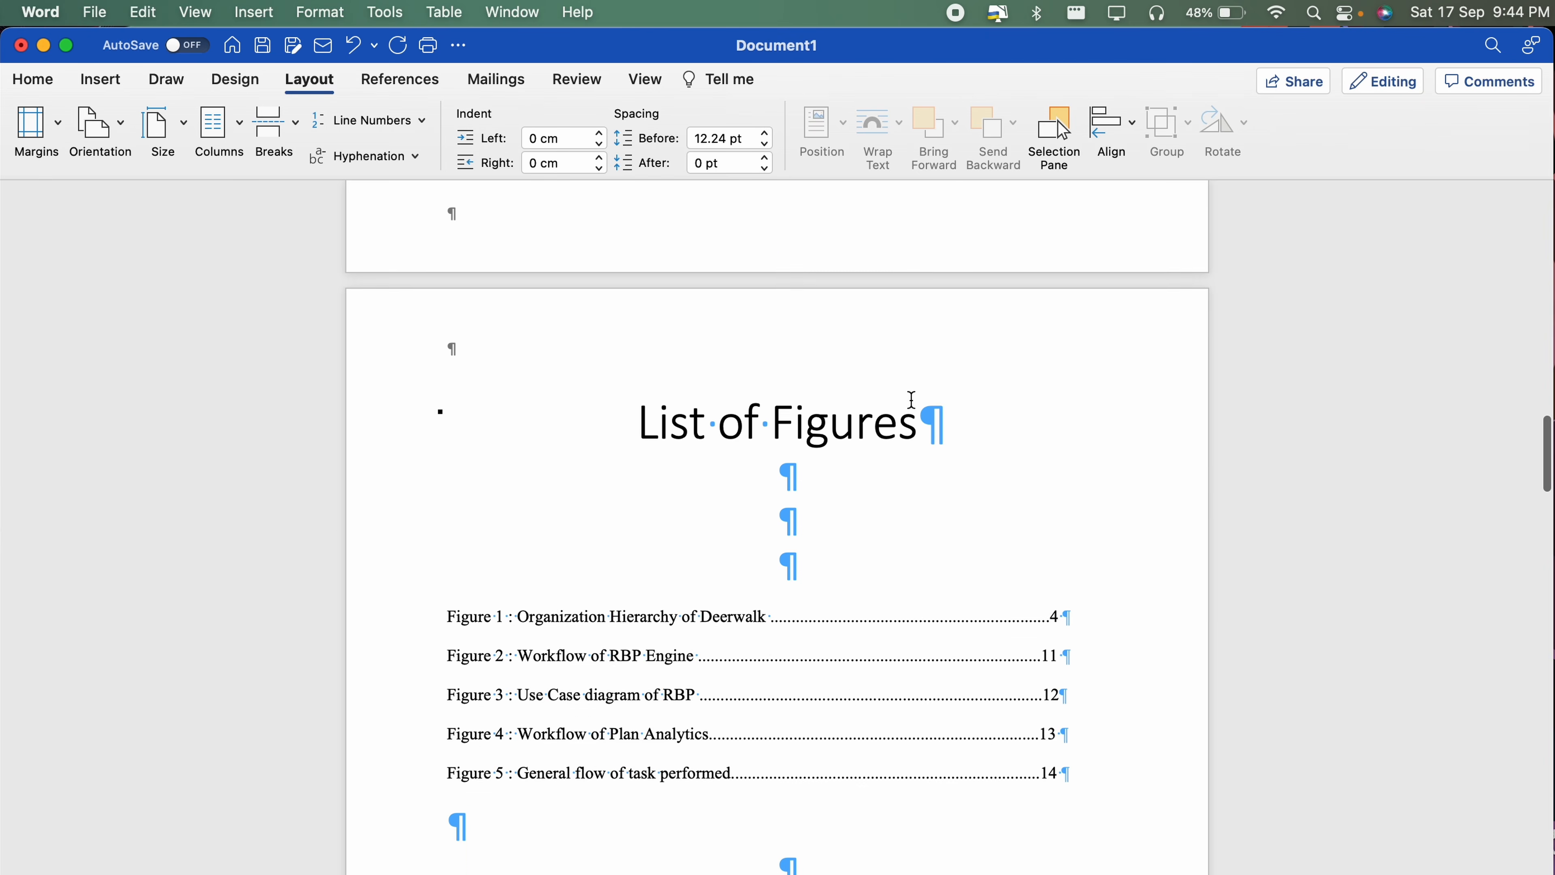
scroll(914, 407, up, 10)
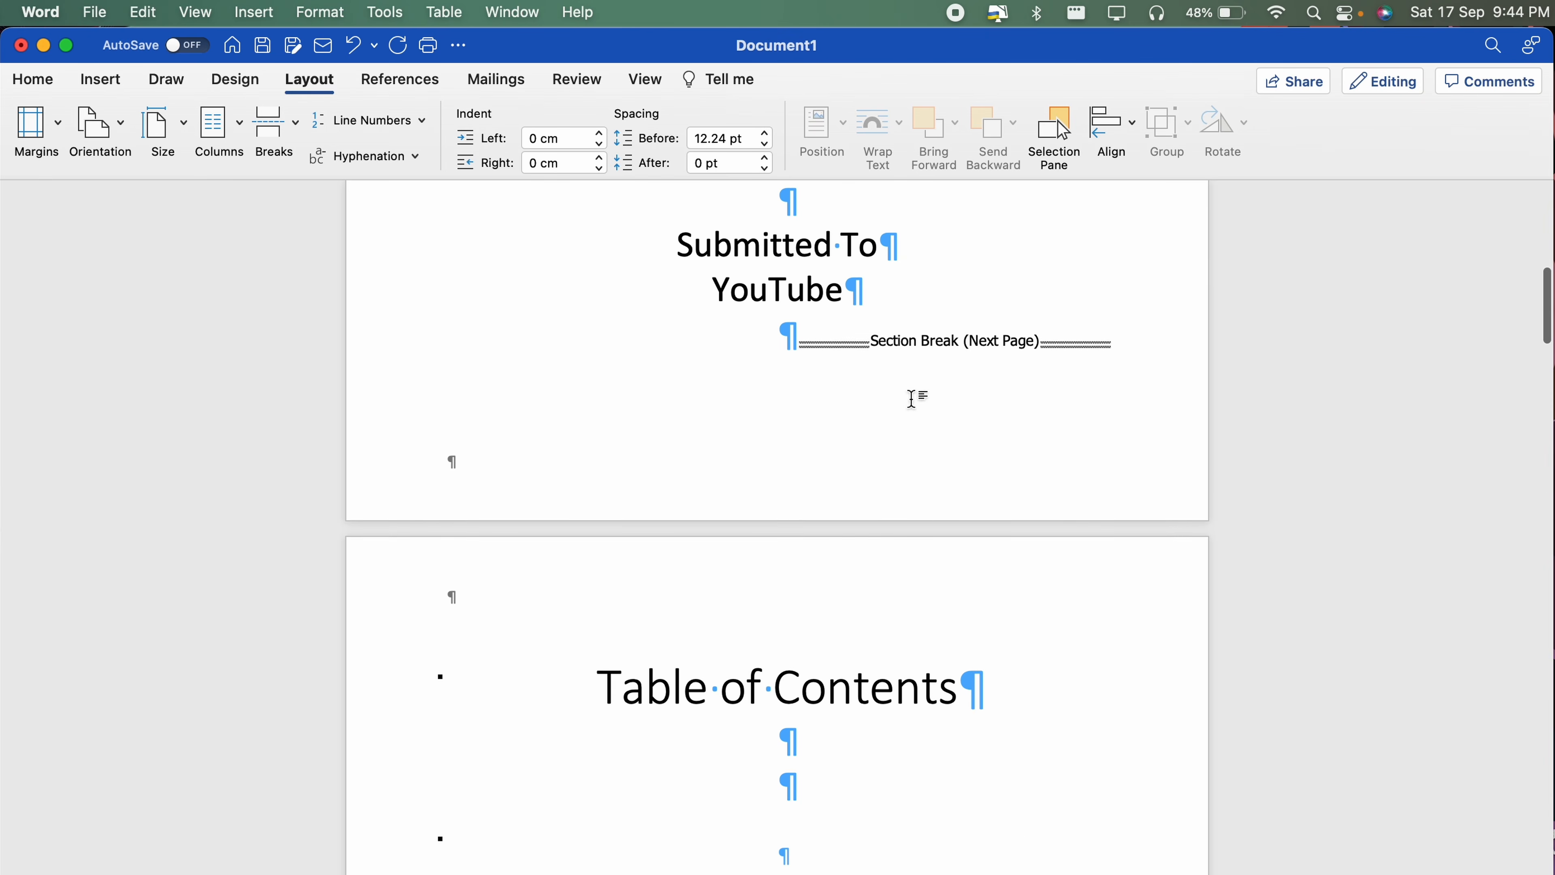
scroll(914, 408, down, 5)
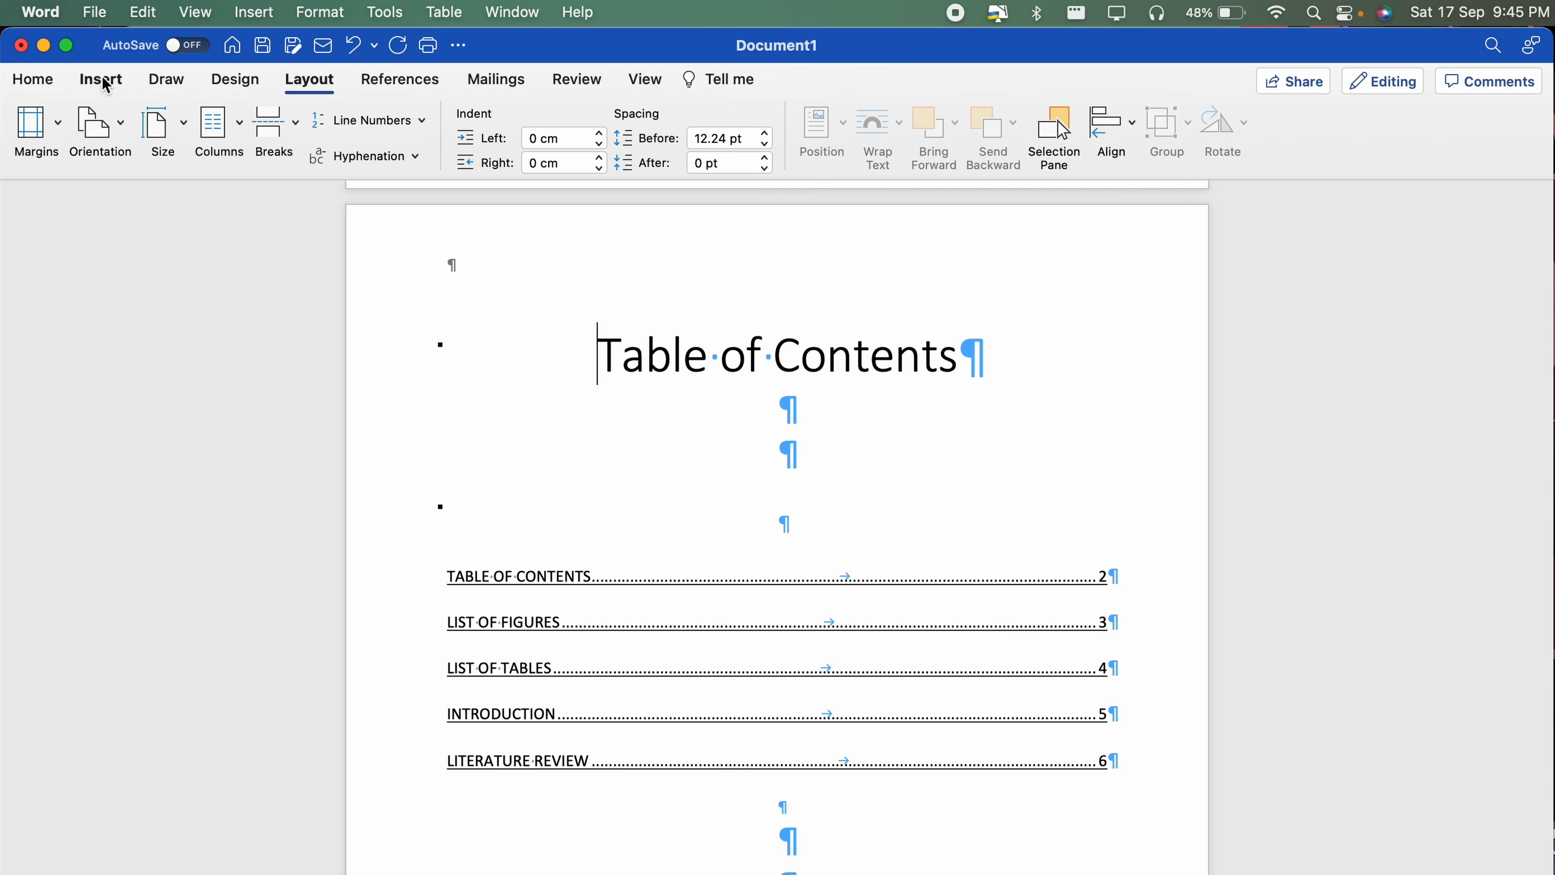
click(100, 89)
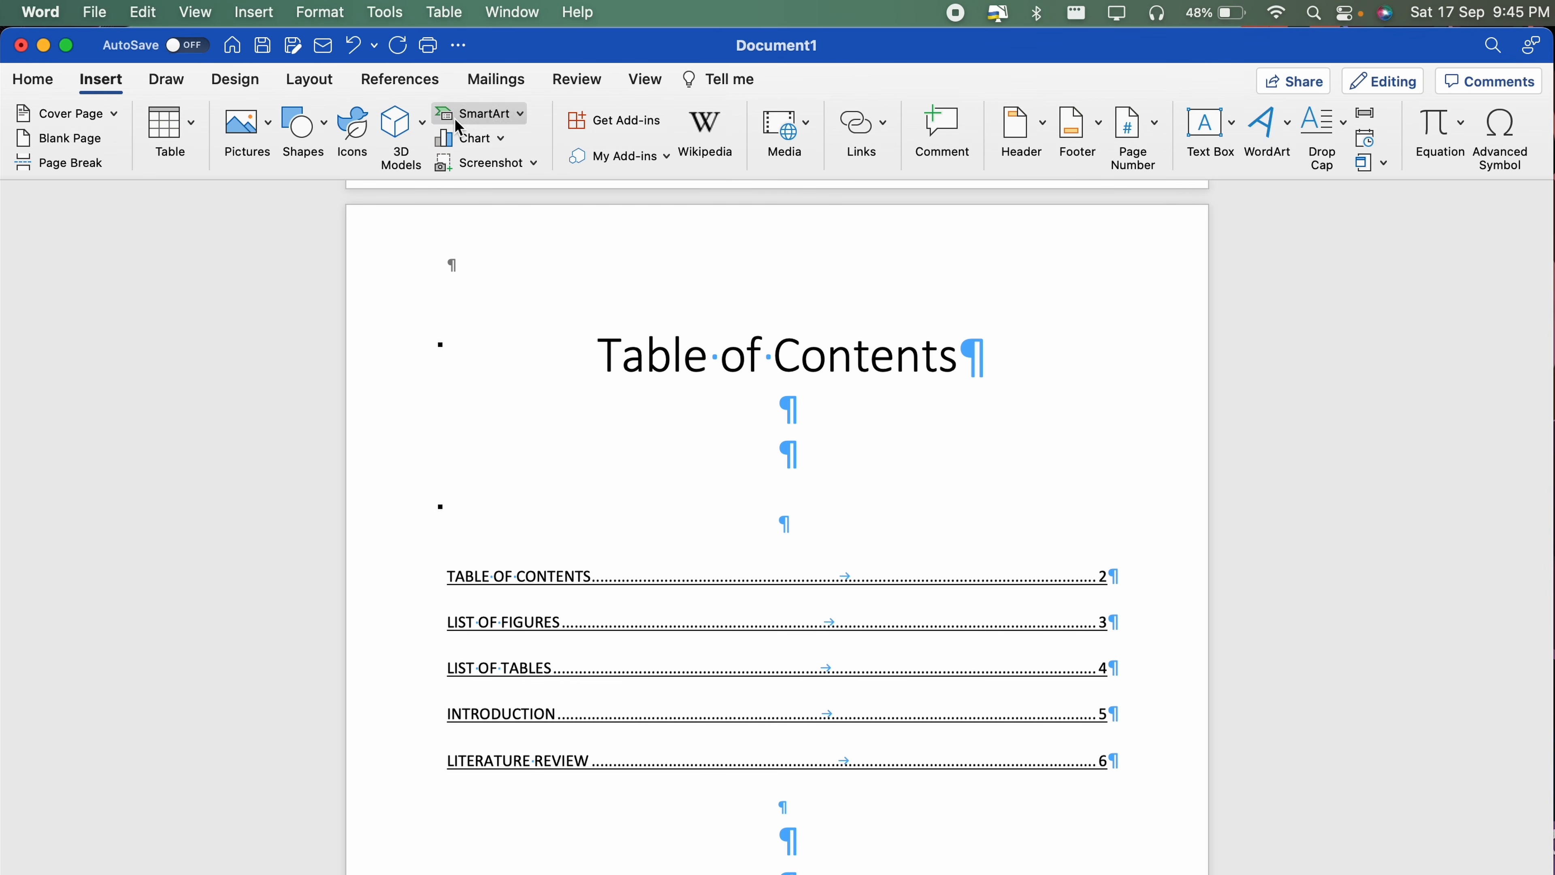
click(1161, 134)
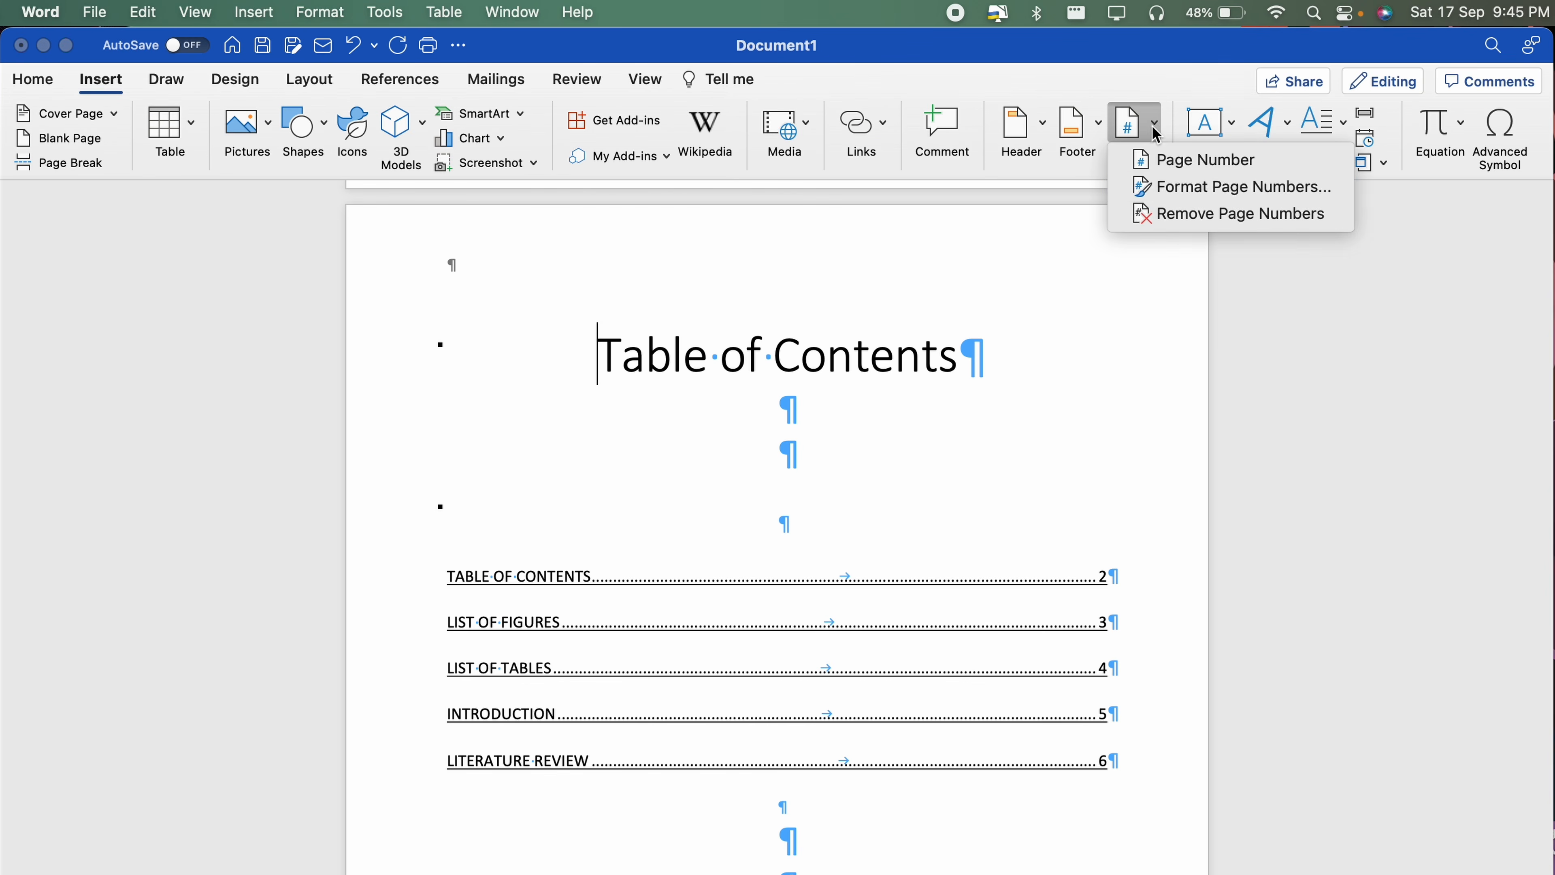
click(1173, 190)
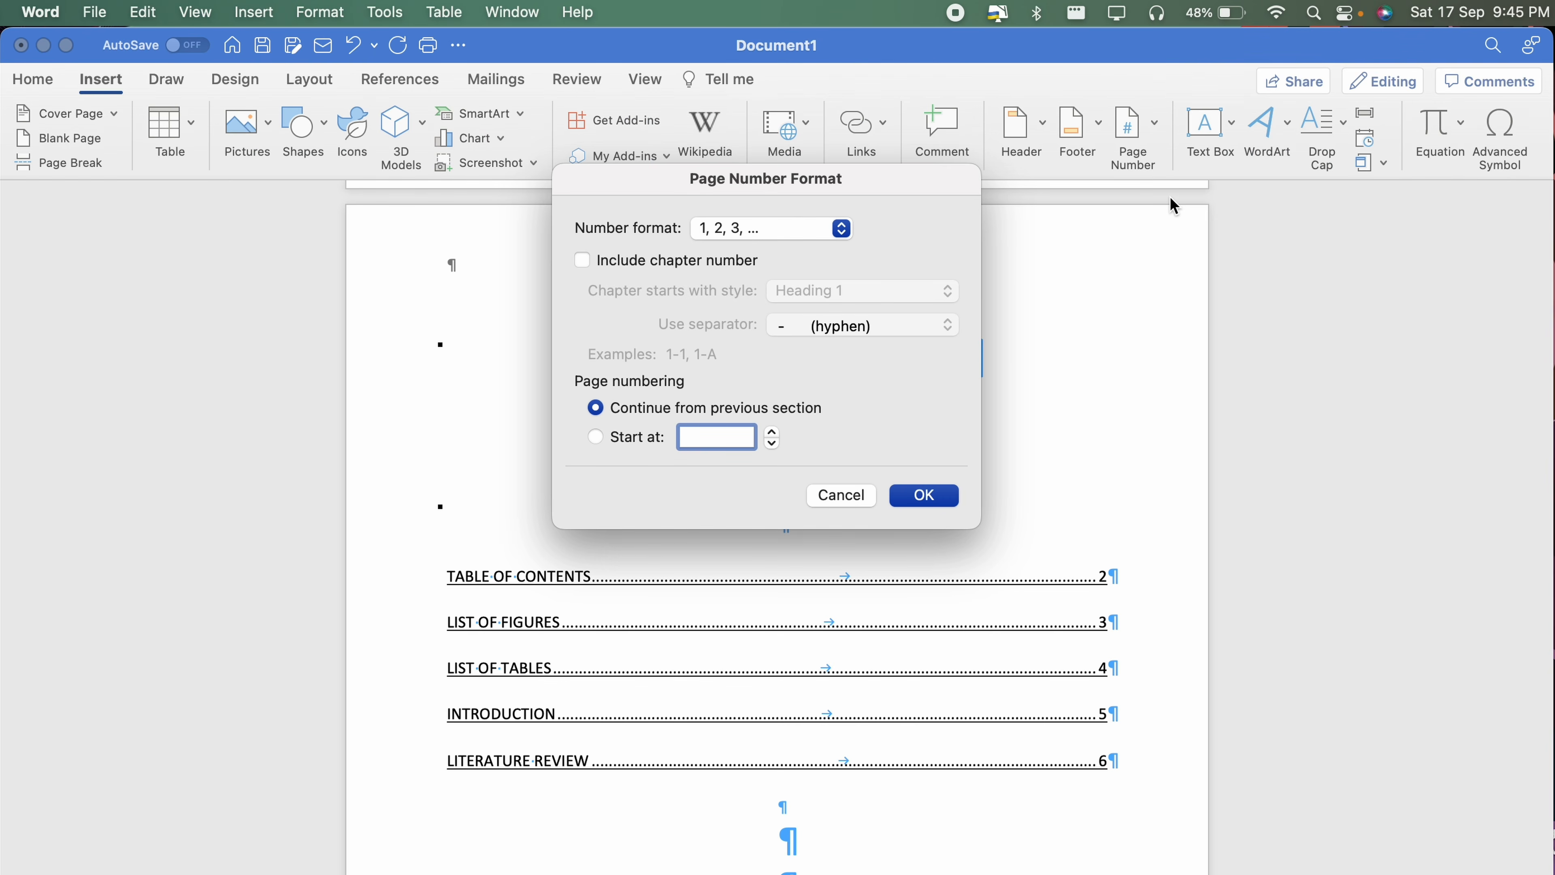
click(752, 233)
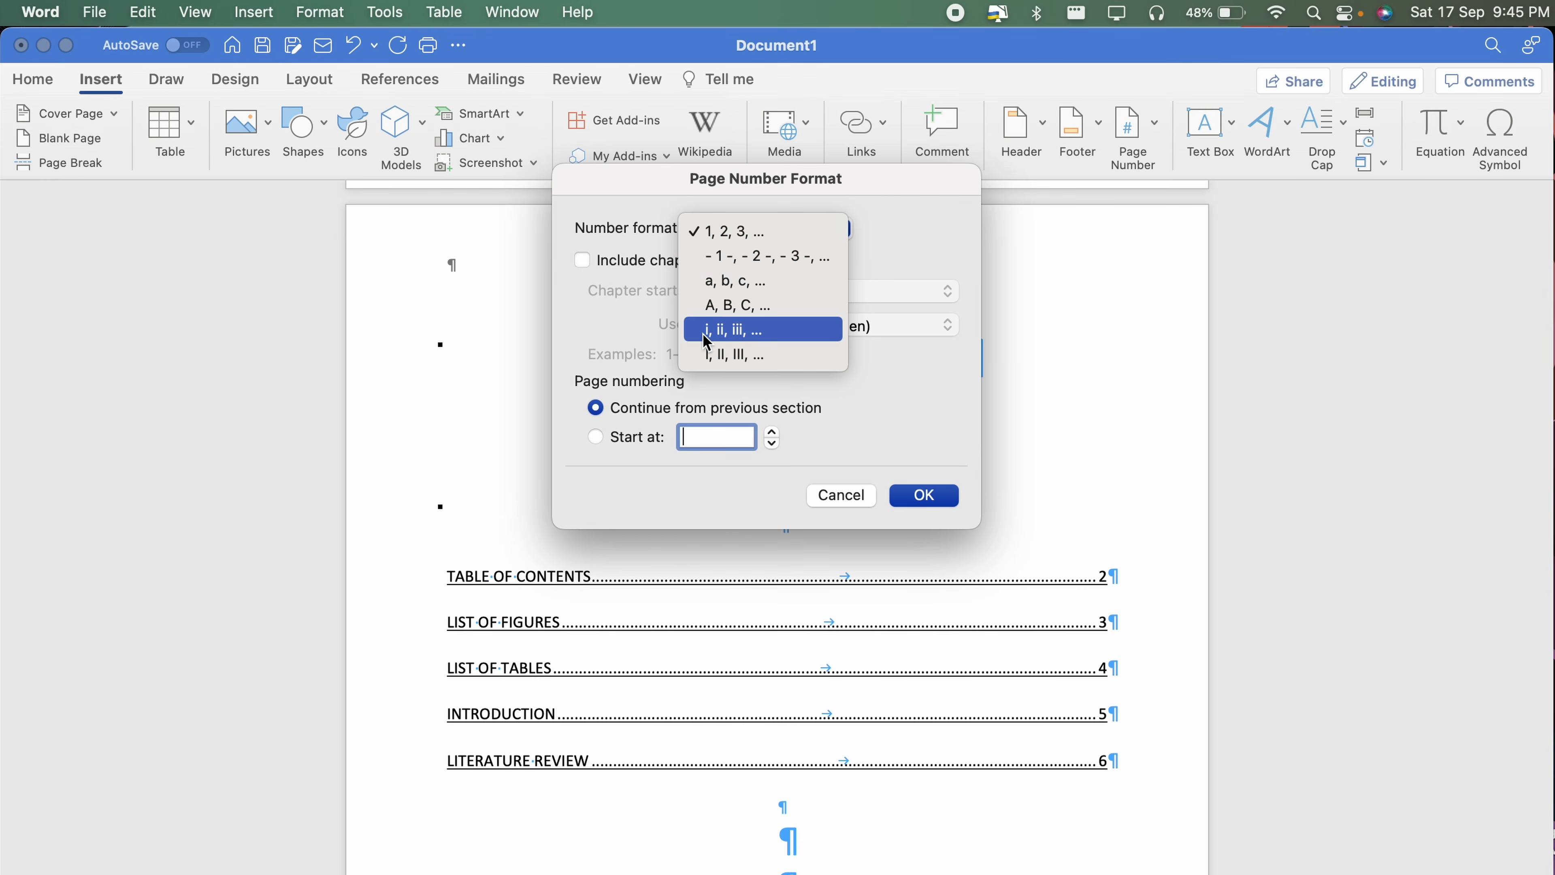
click(750, 333)
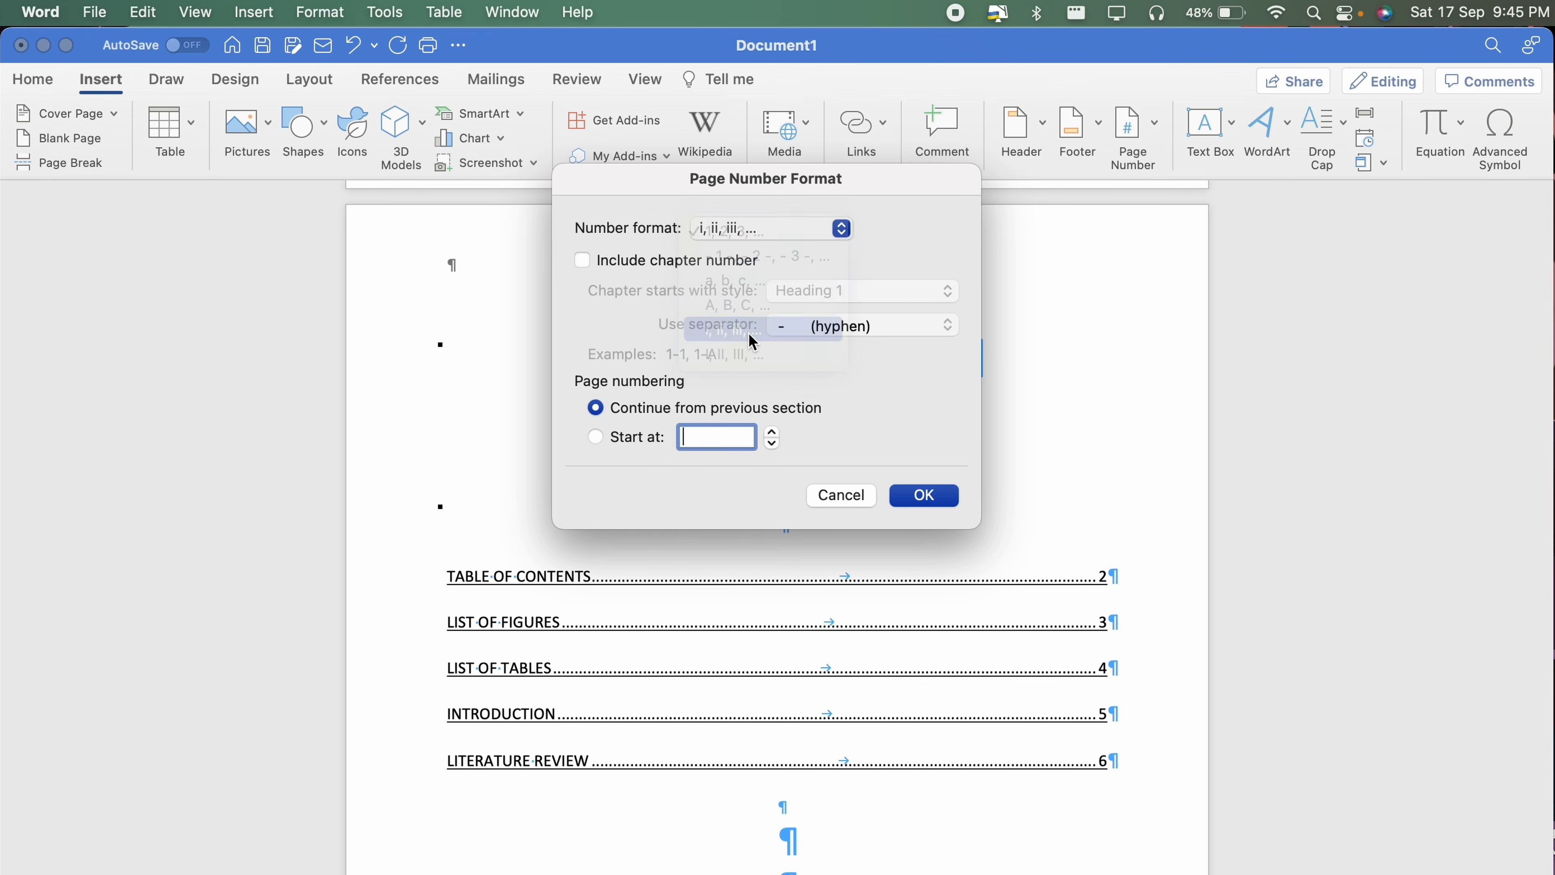
click(595, 437)
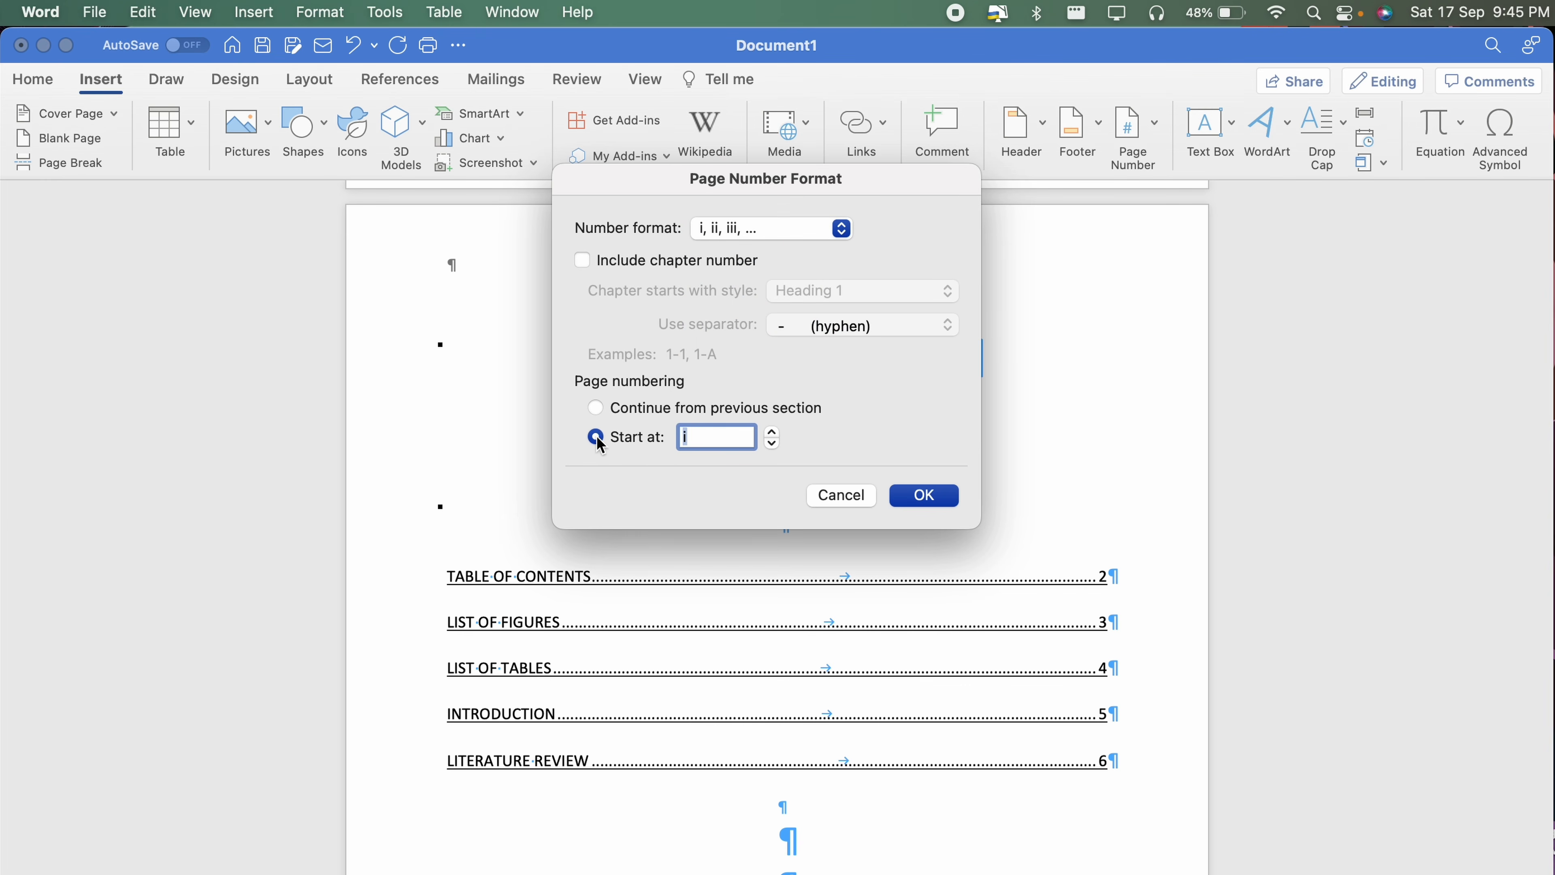
click(913, 497)
scroll(913, 499, down, 10)
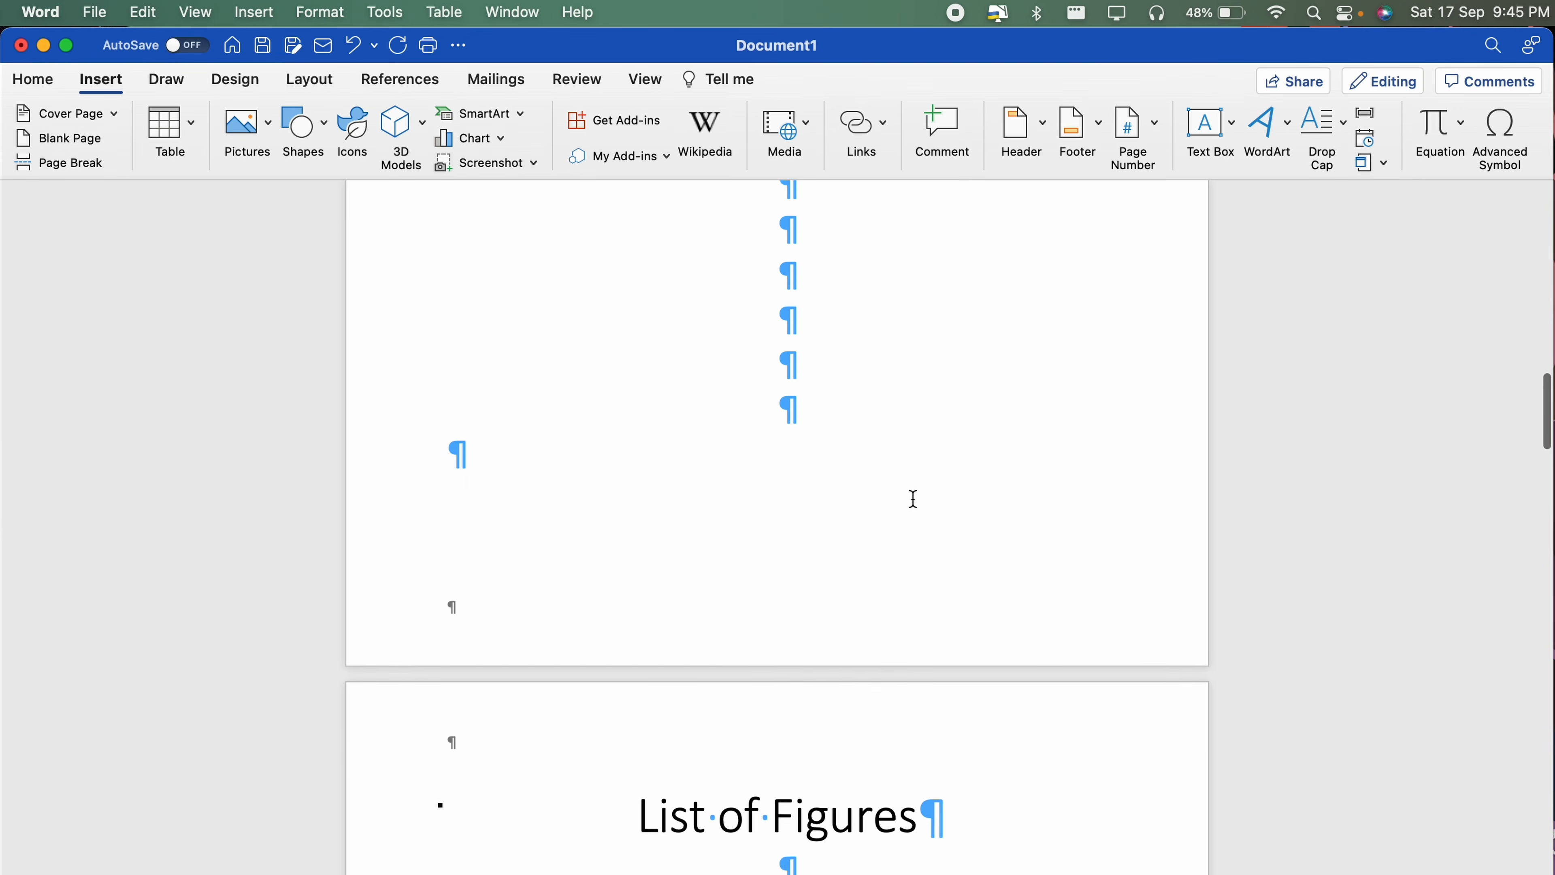
Insert page numbers at the bottom of the page in the footer with center alignment
scroll(913, 498, up, 2)
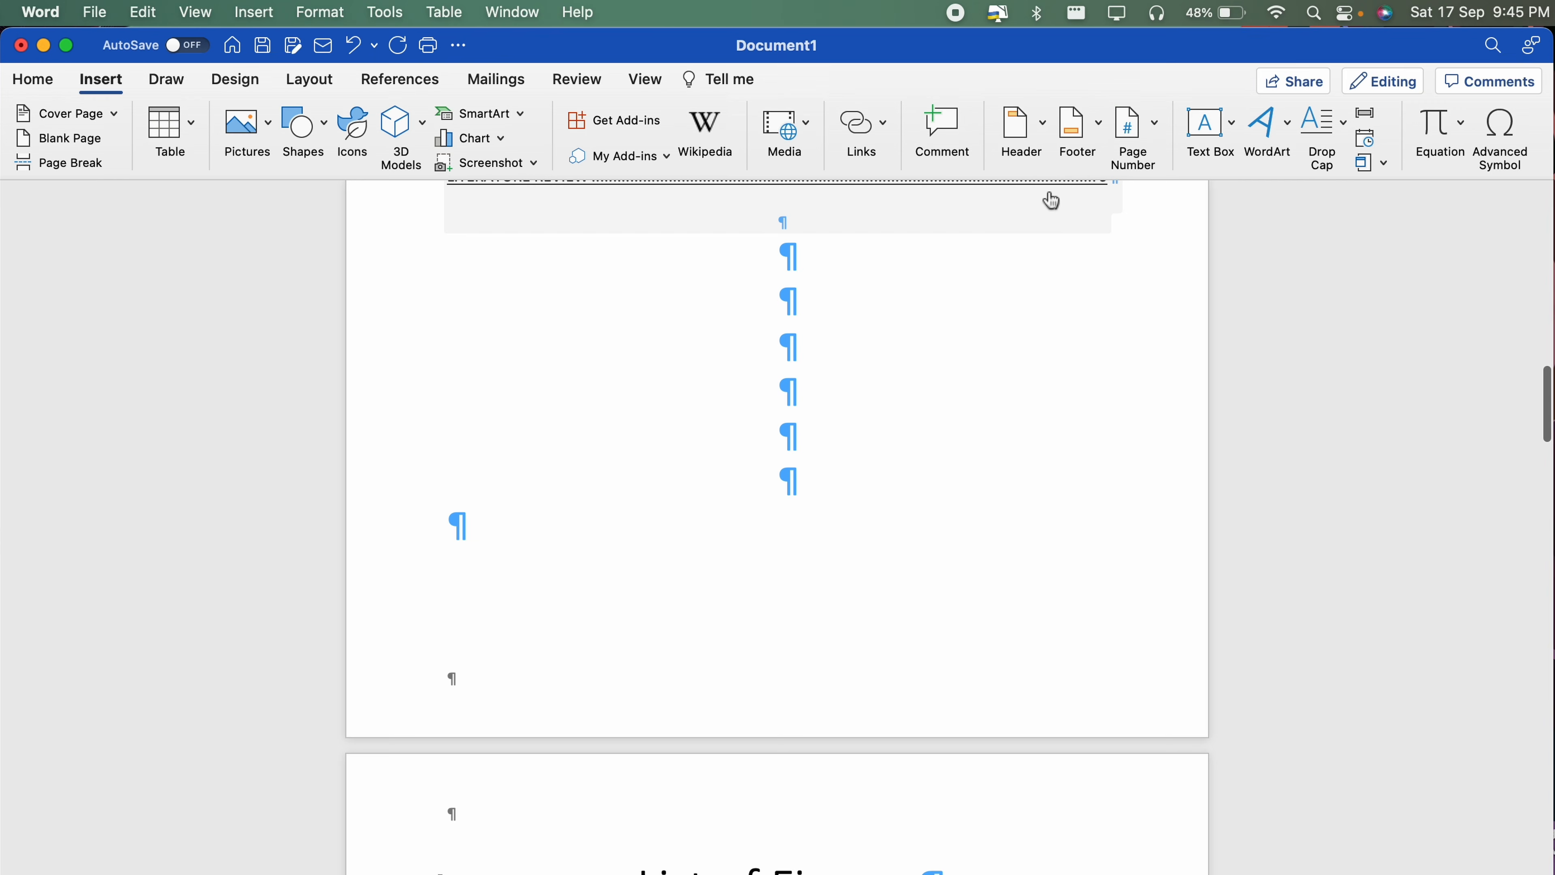
click(1151, 130)
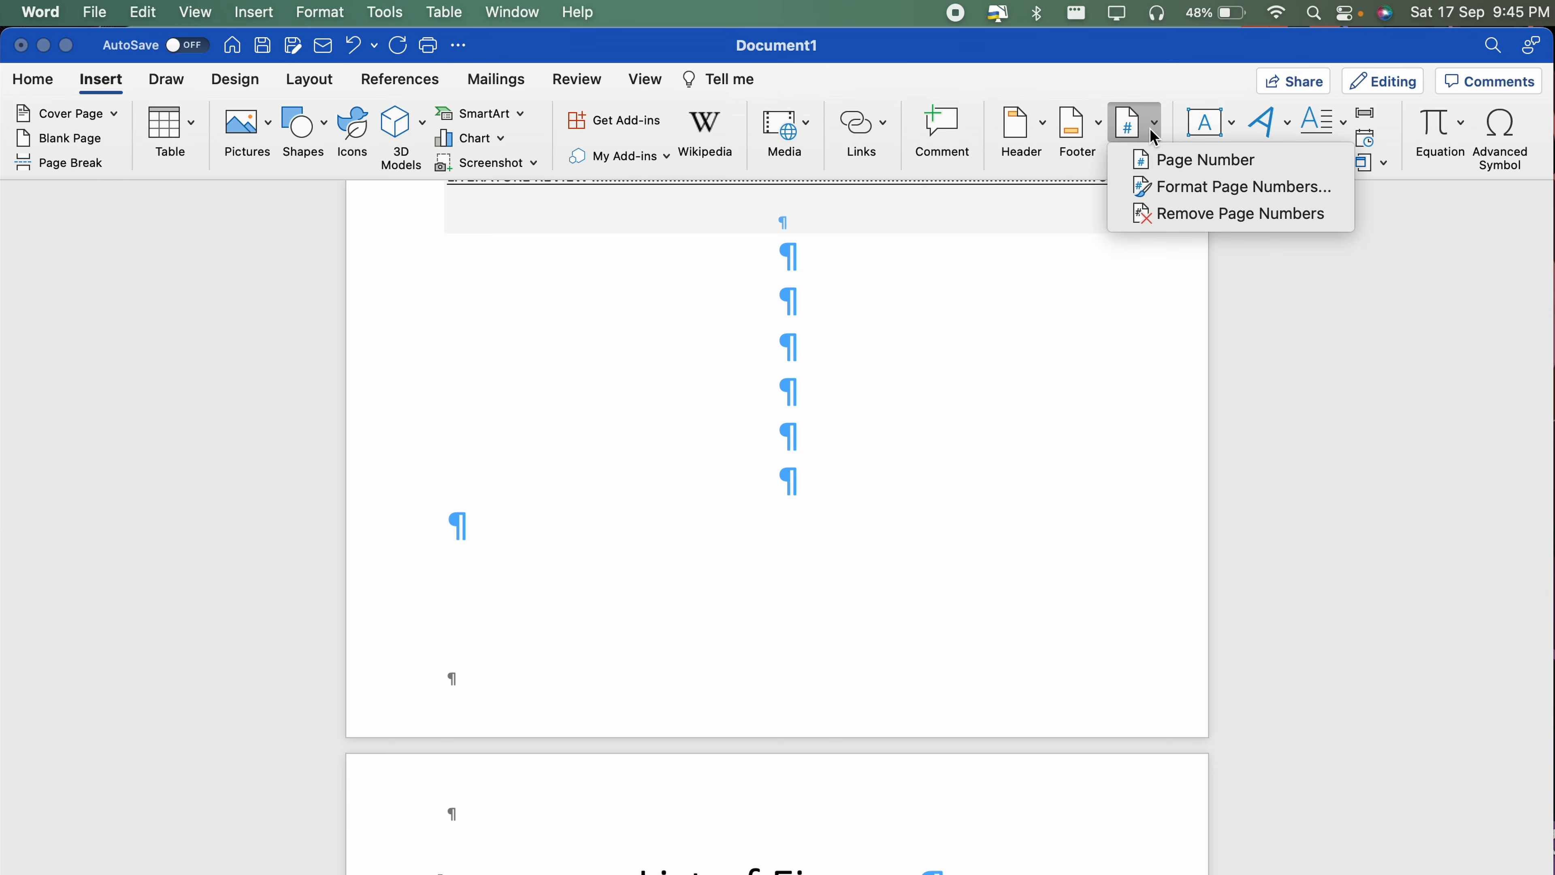
click(1175, 163)
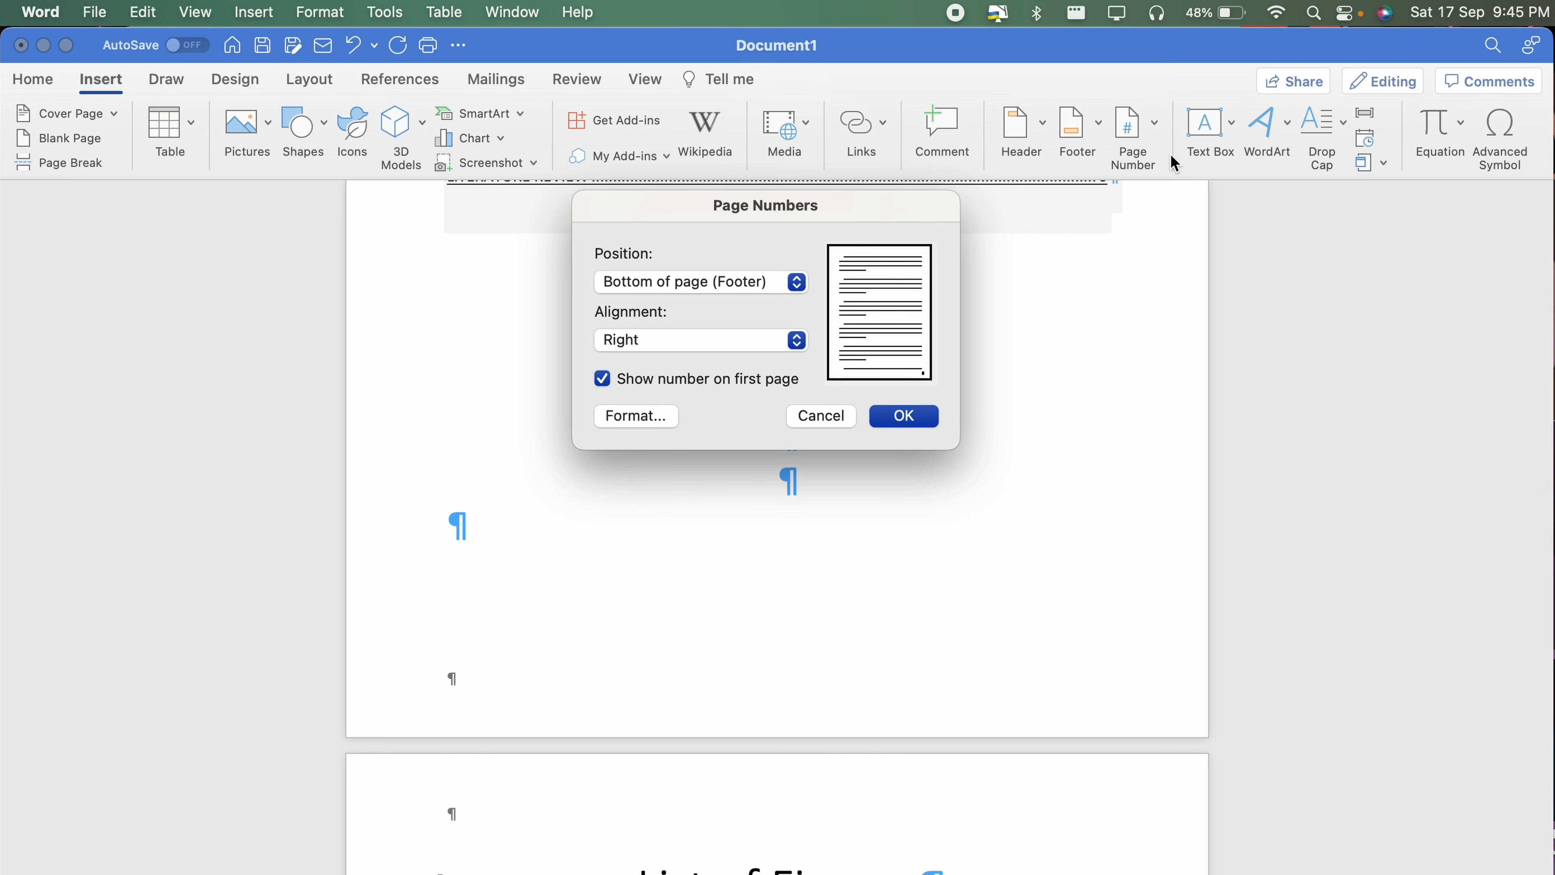
click(657, 296)
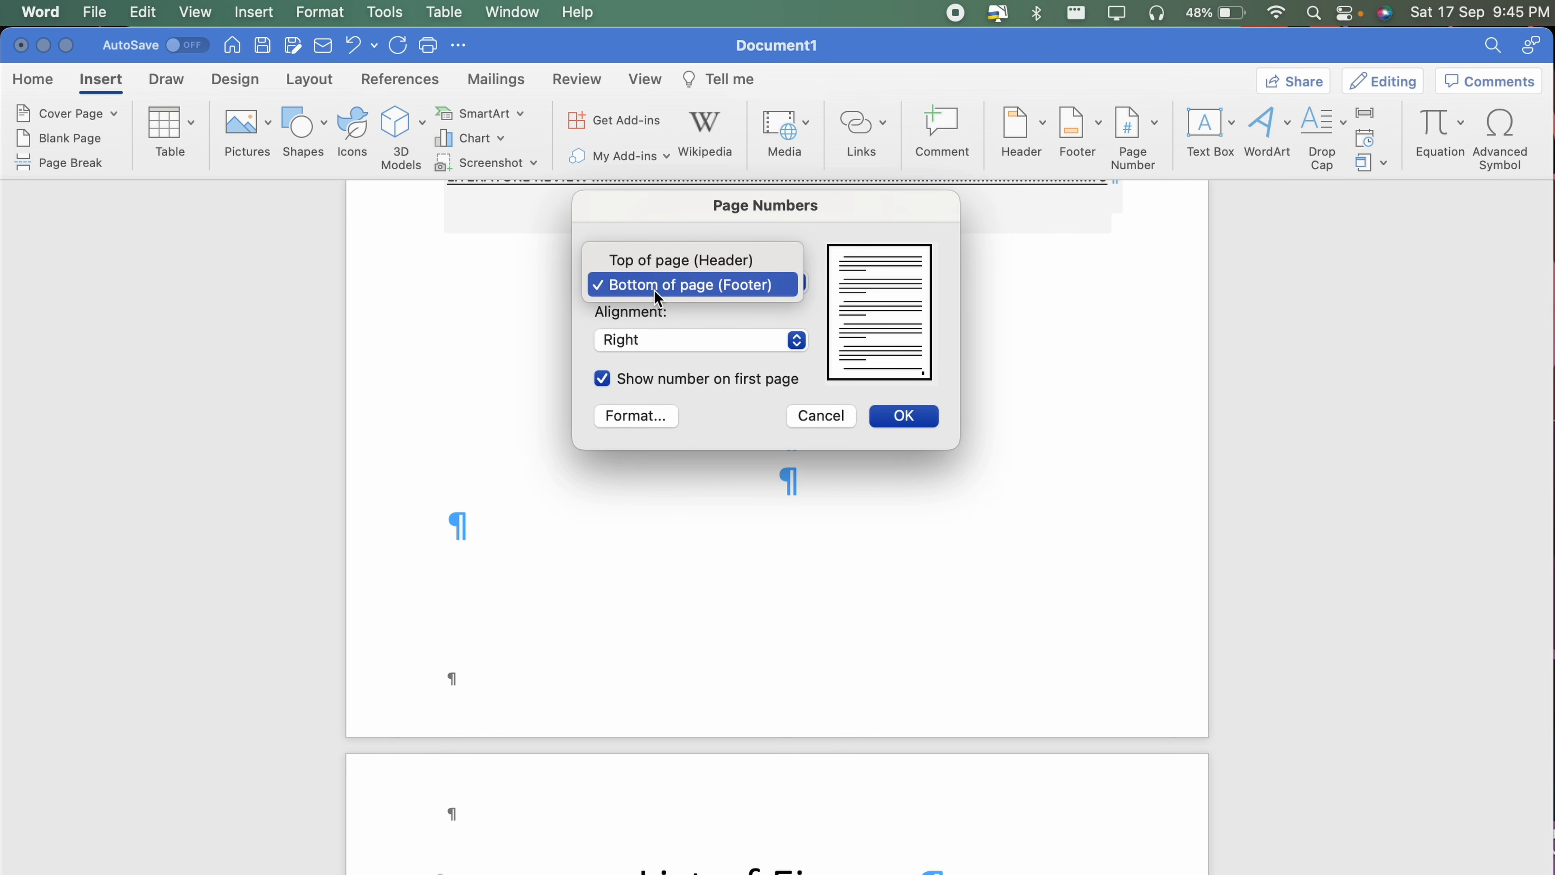
click(654, 290)
click(657, 340)
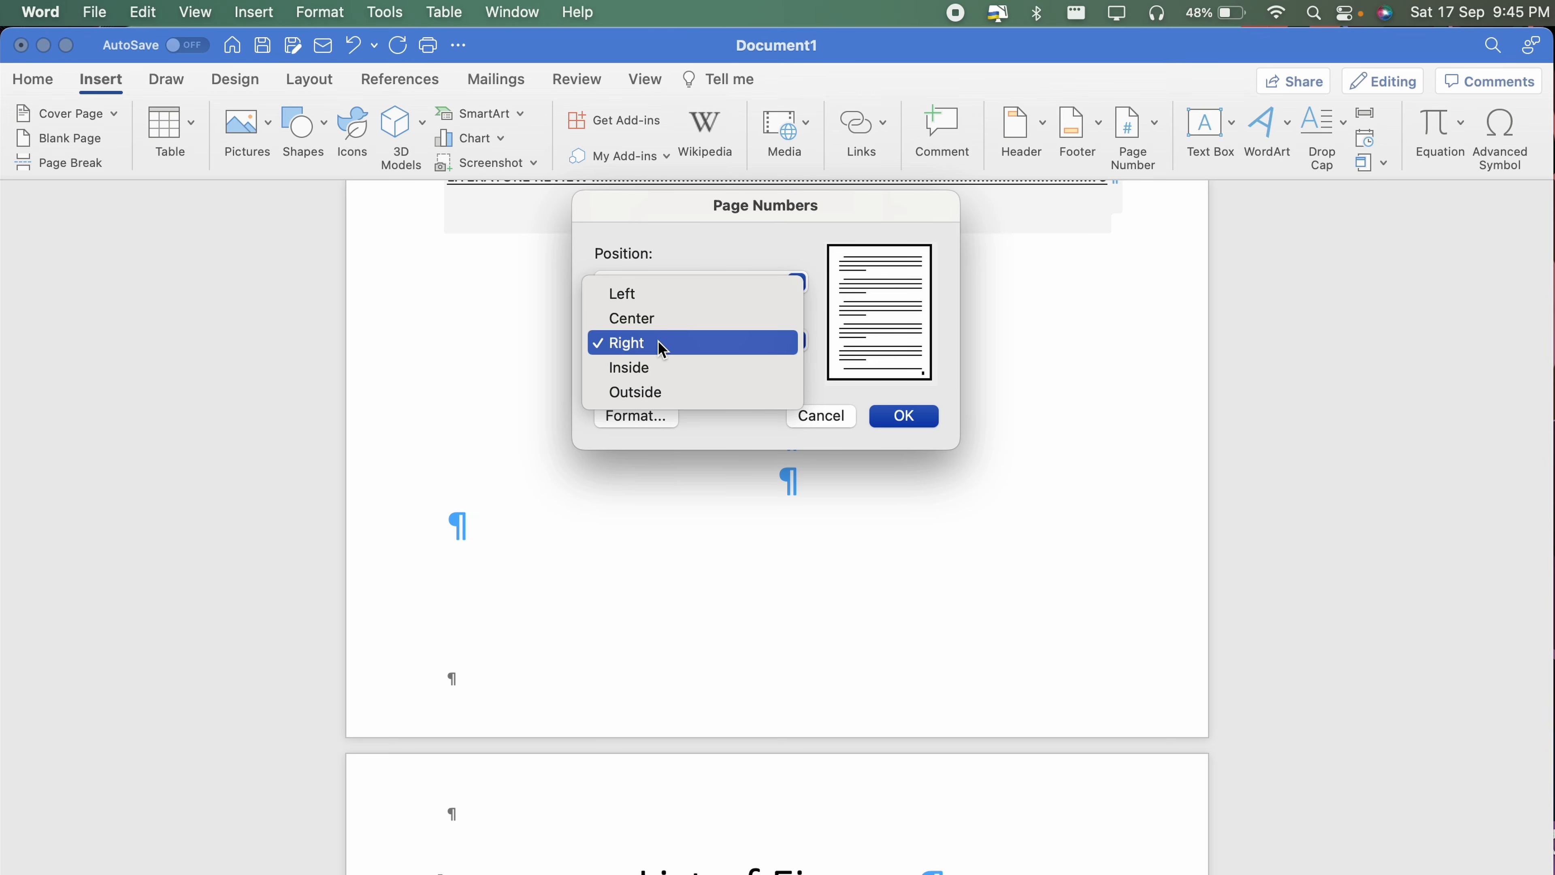
click(656, 320)
click(902, 417)
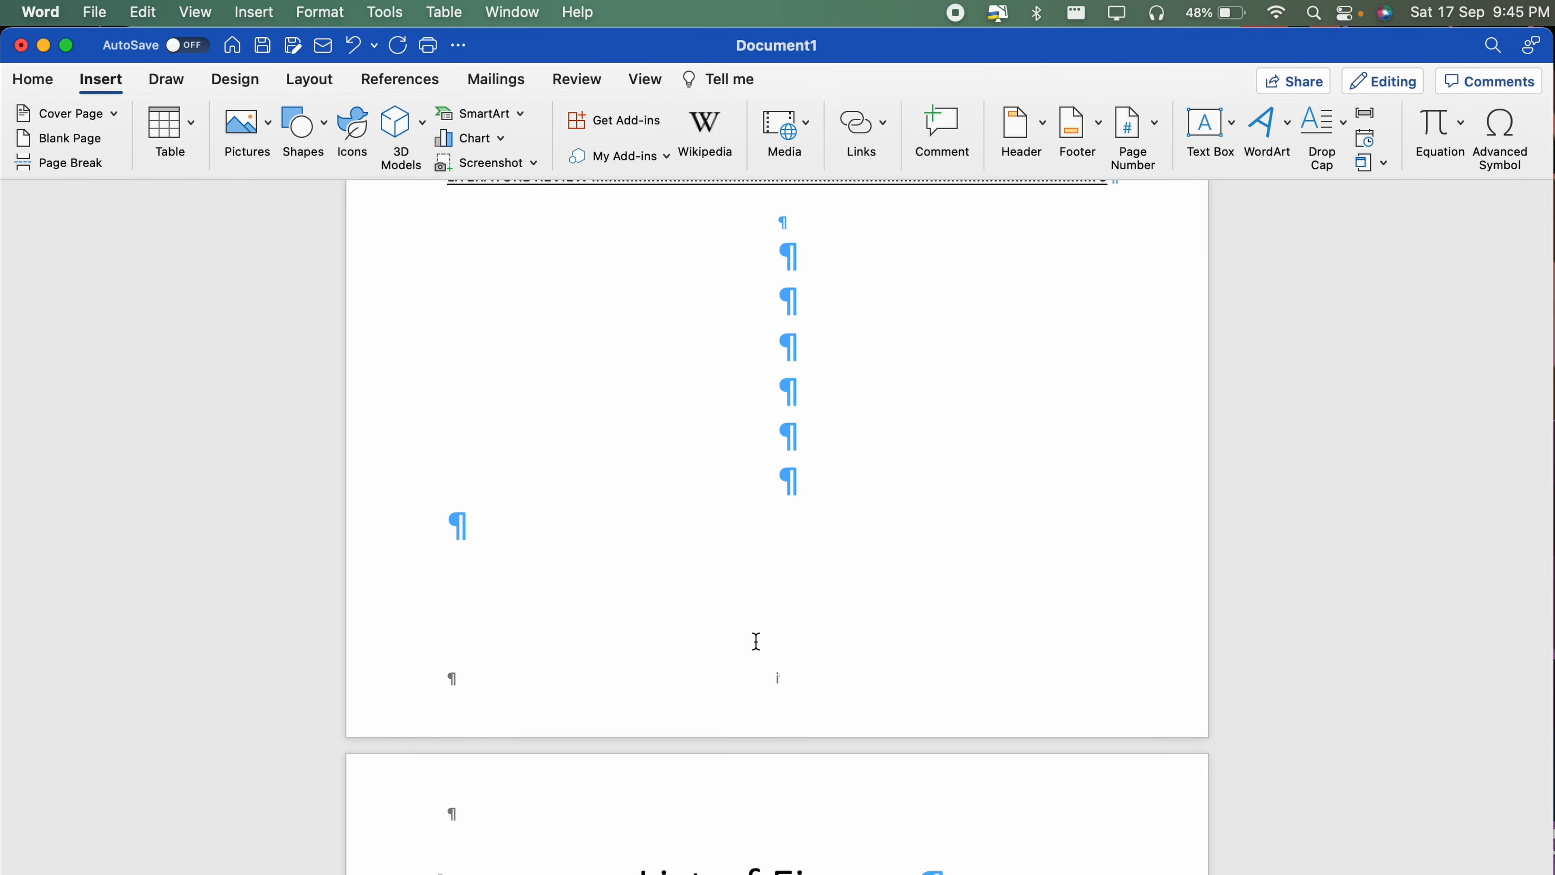
Set the Introduction section's page numbering to the 1, 2, 3 format, starting at 1 instead of continuing from the previous section
scroll(756, 640, down, 20)
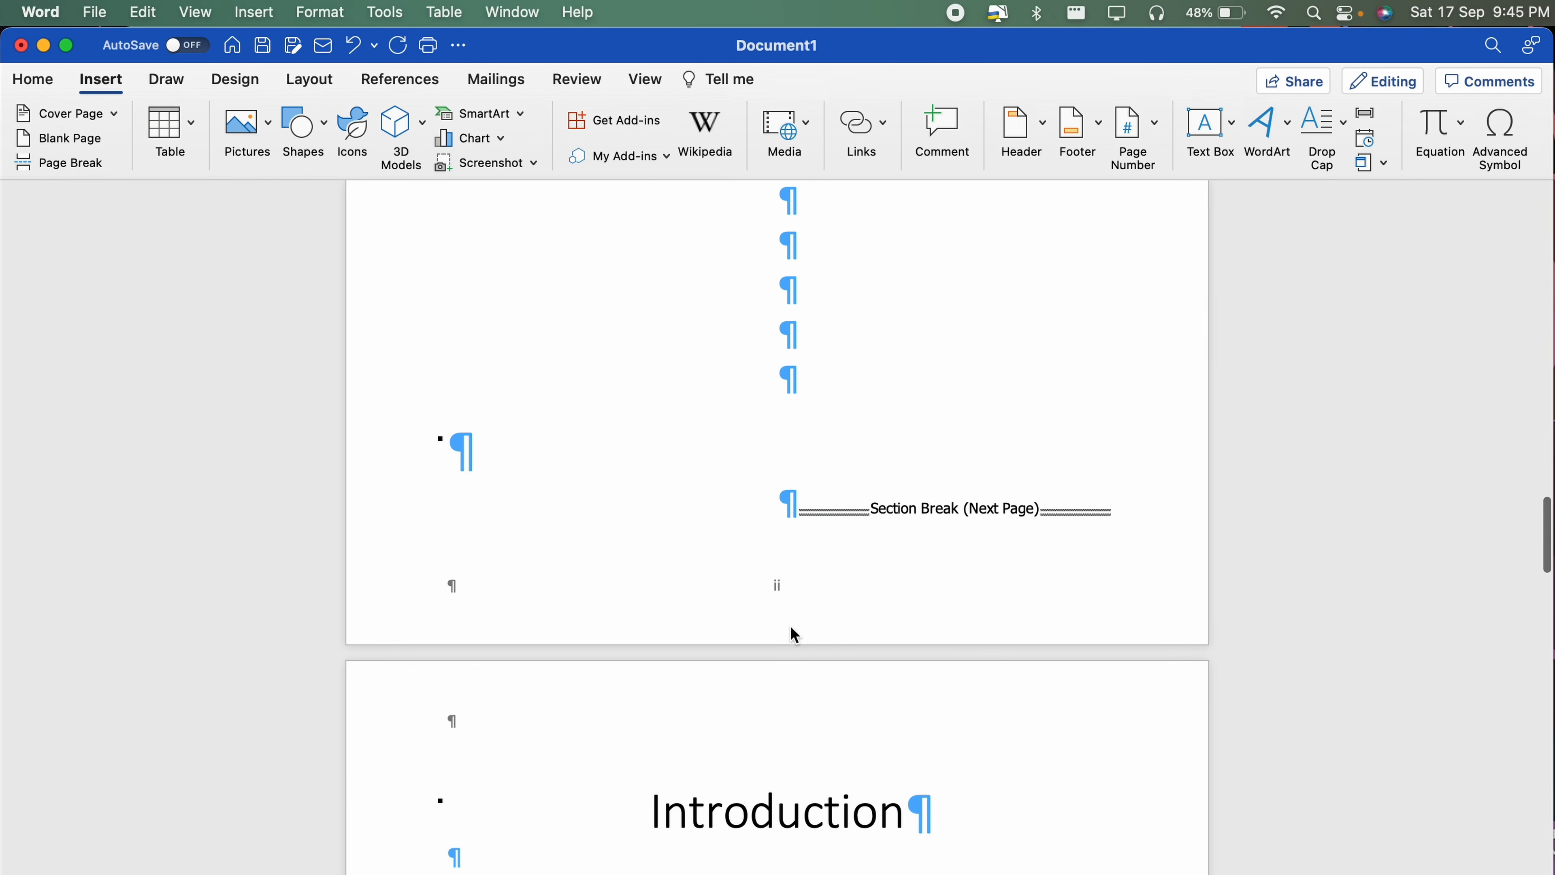
scroll(770, 607, down, 15)
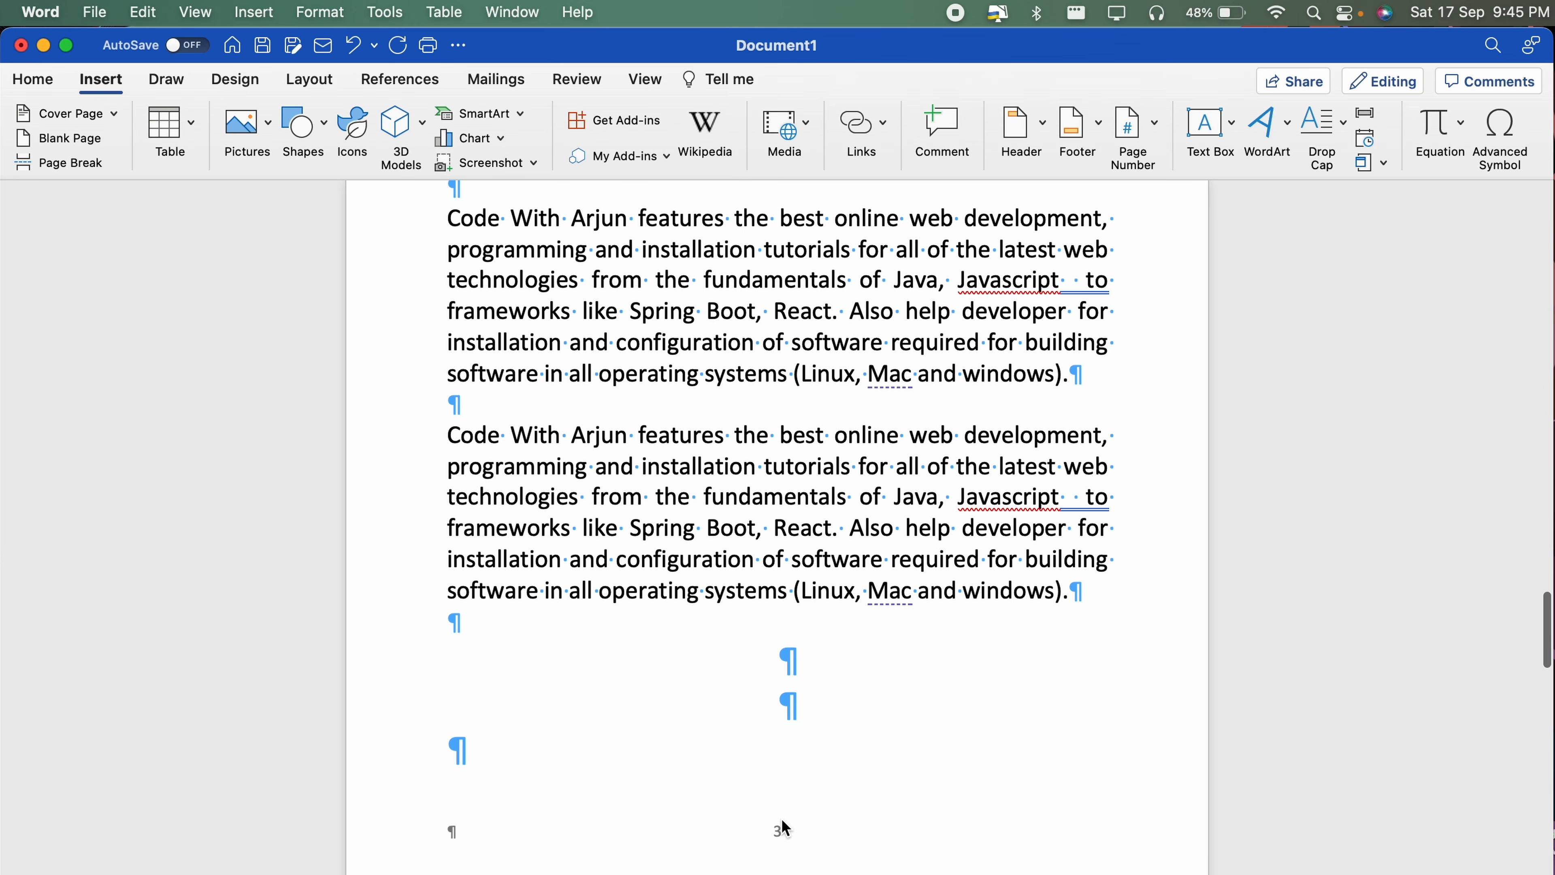
scroll(758, 824, up, 10)
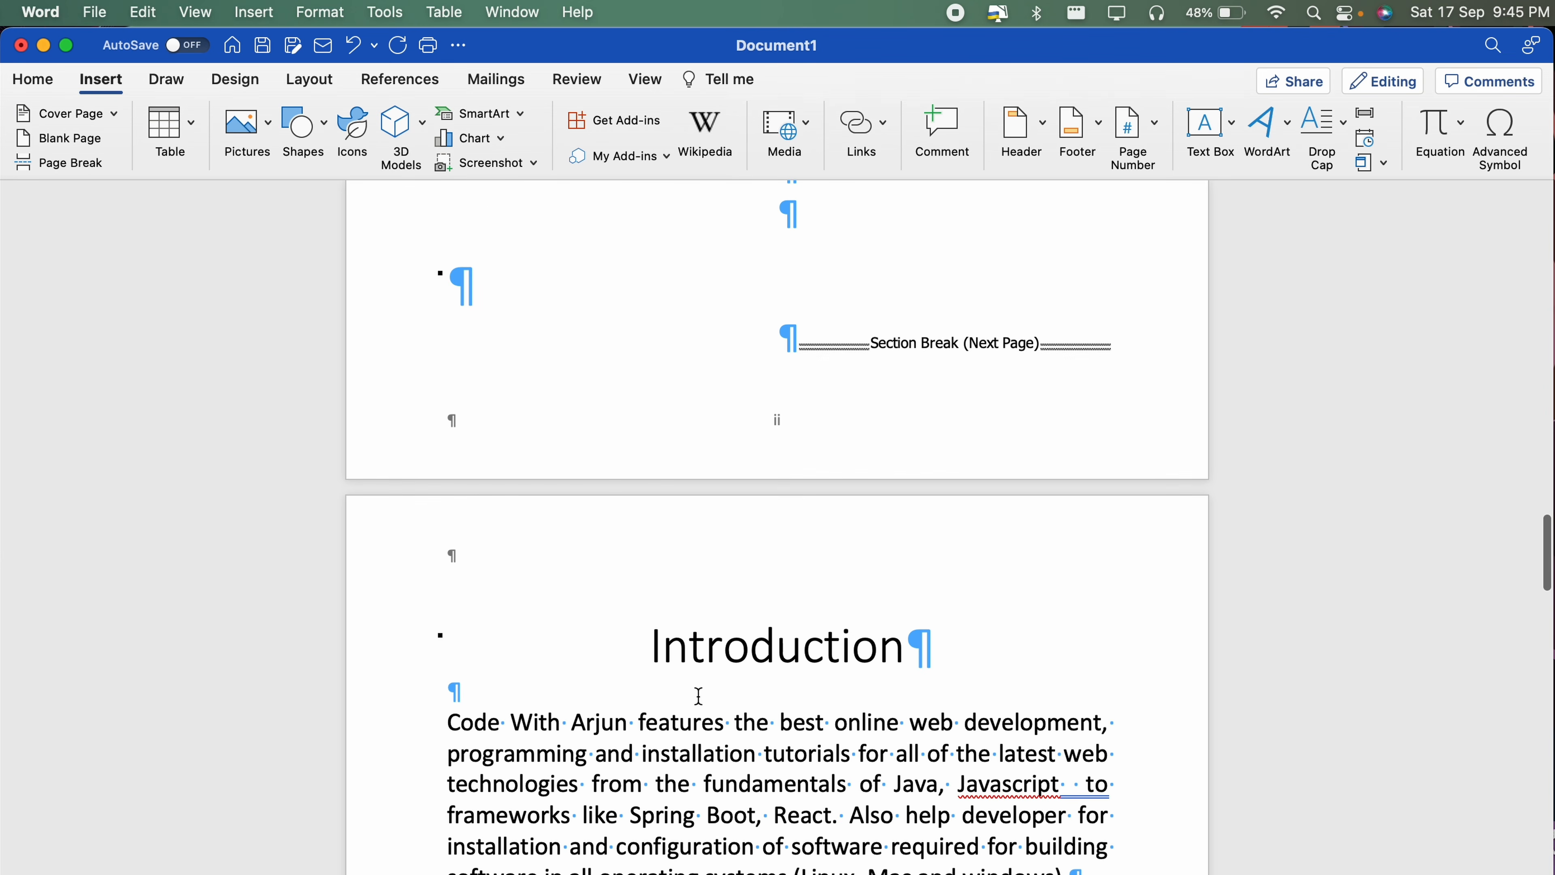
click(650, 644)
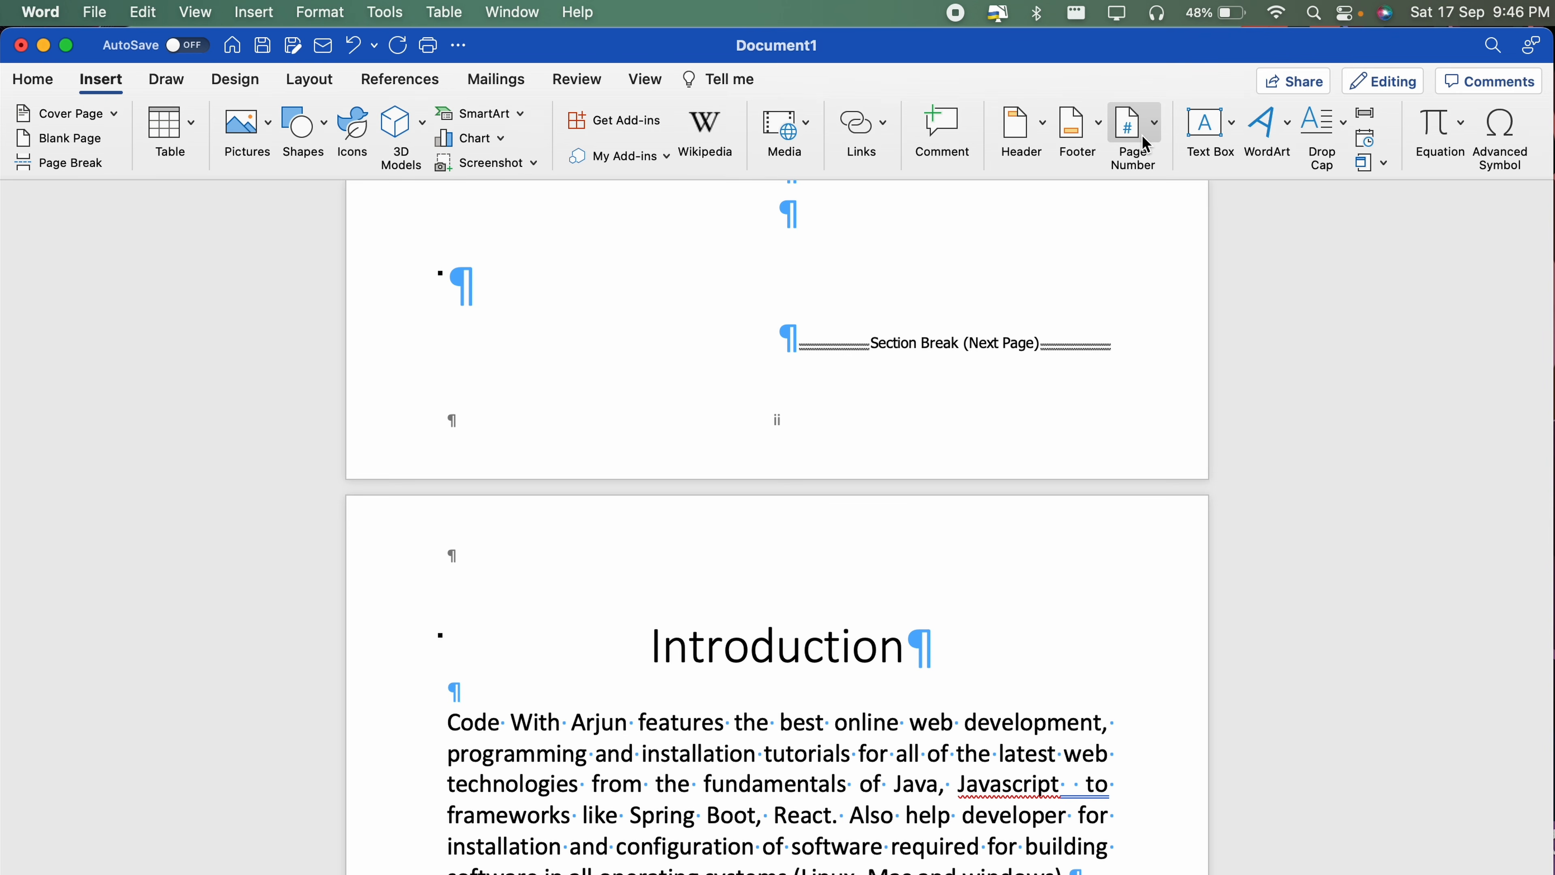
click(1155, 131)
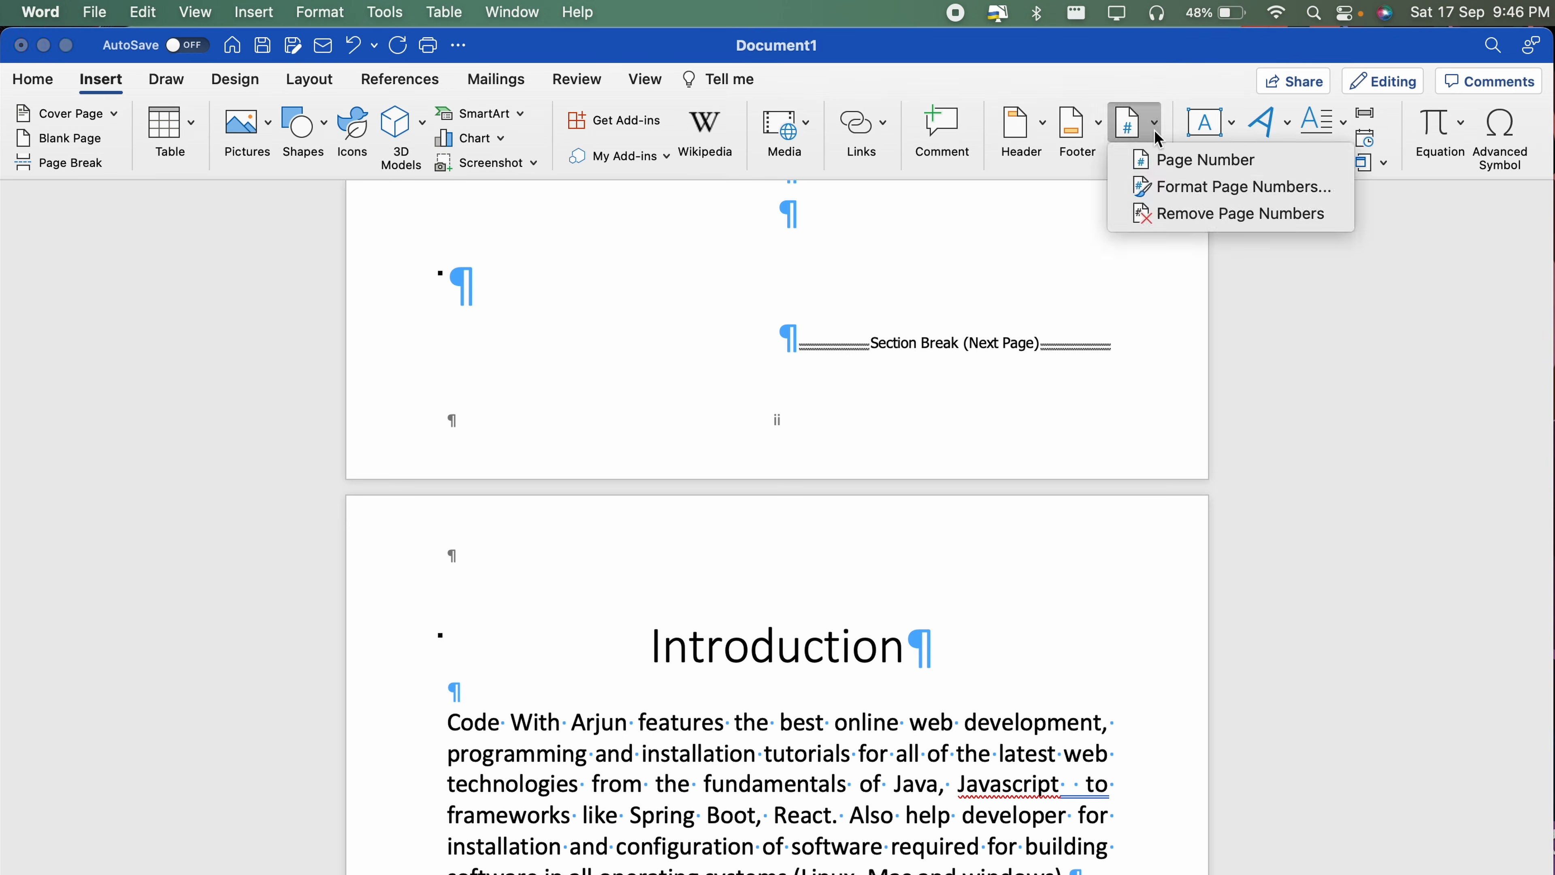
click(1188, 190)
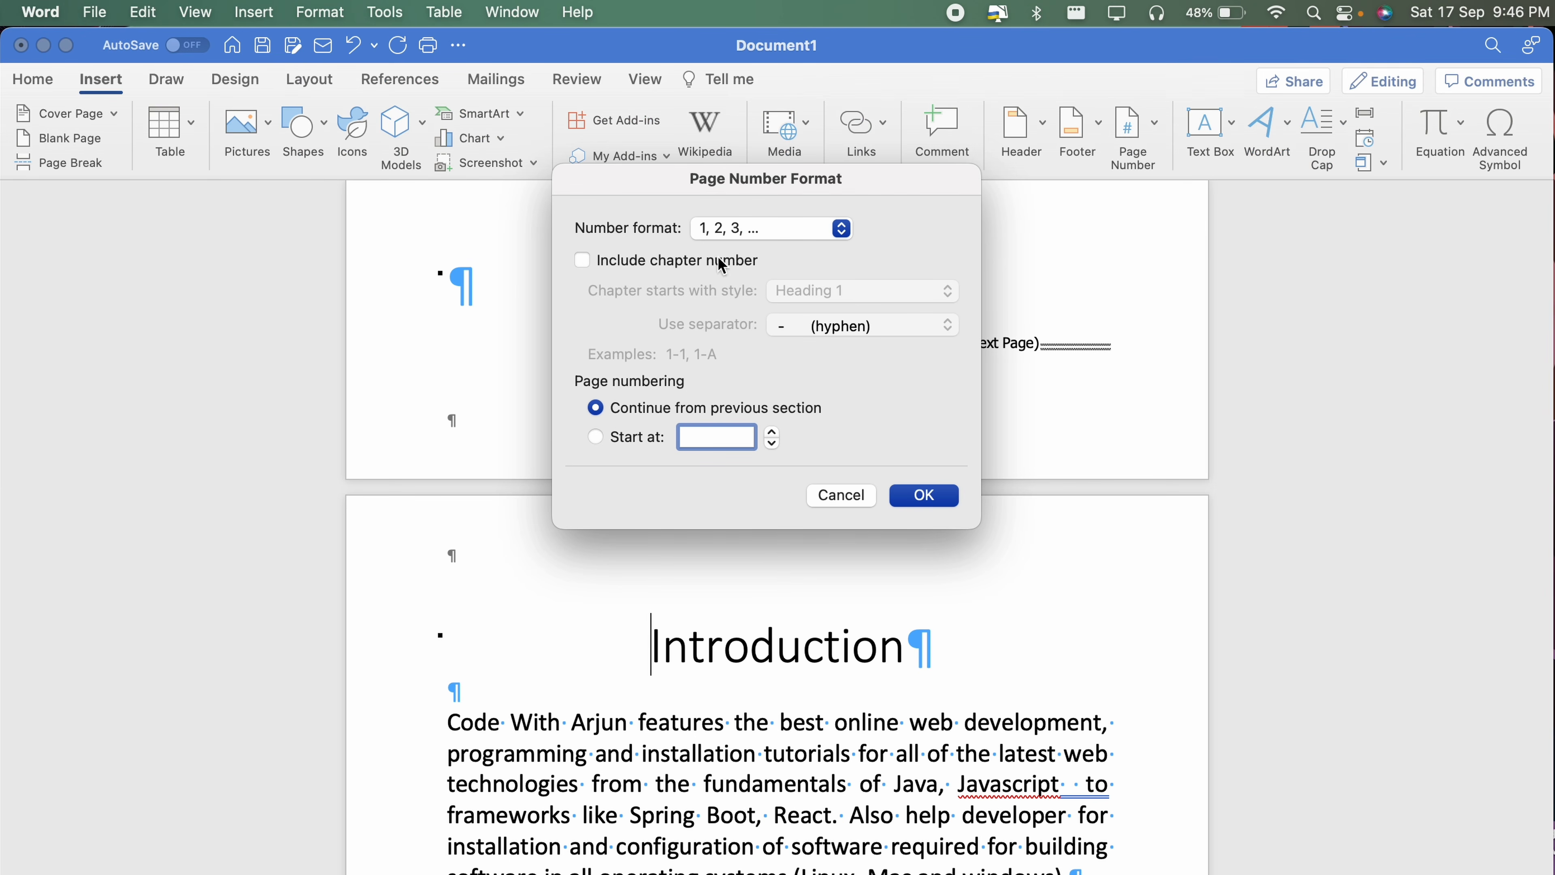
click(595, 438)
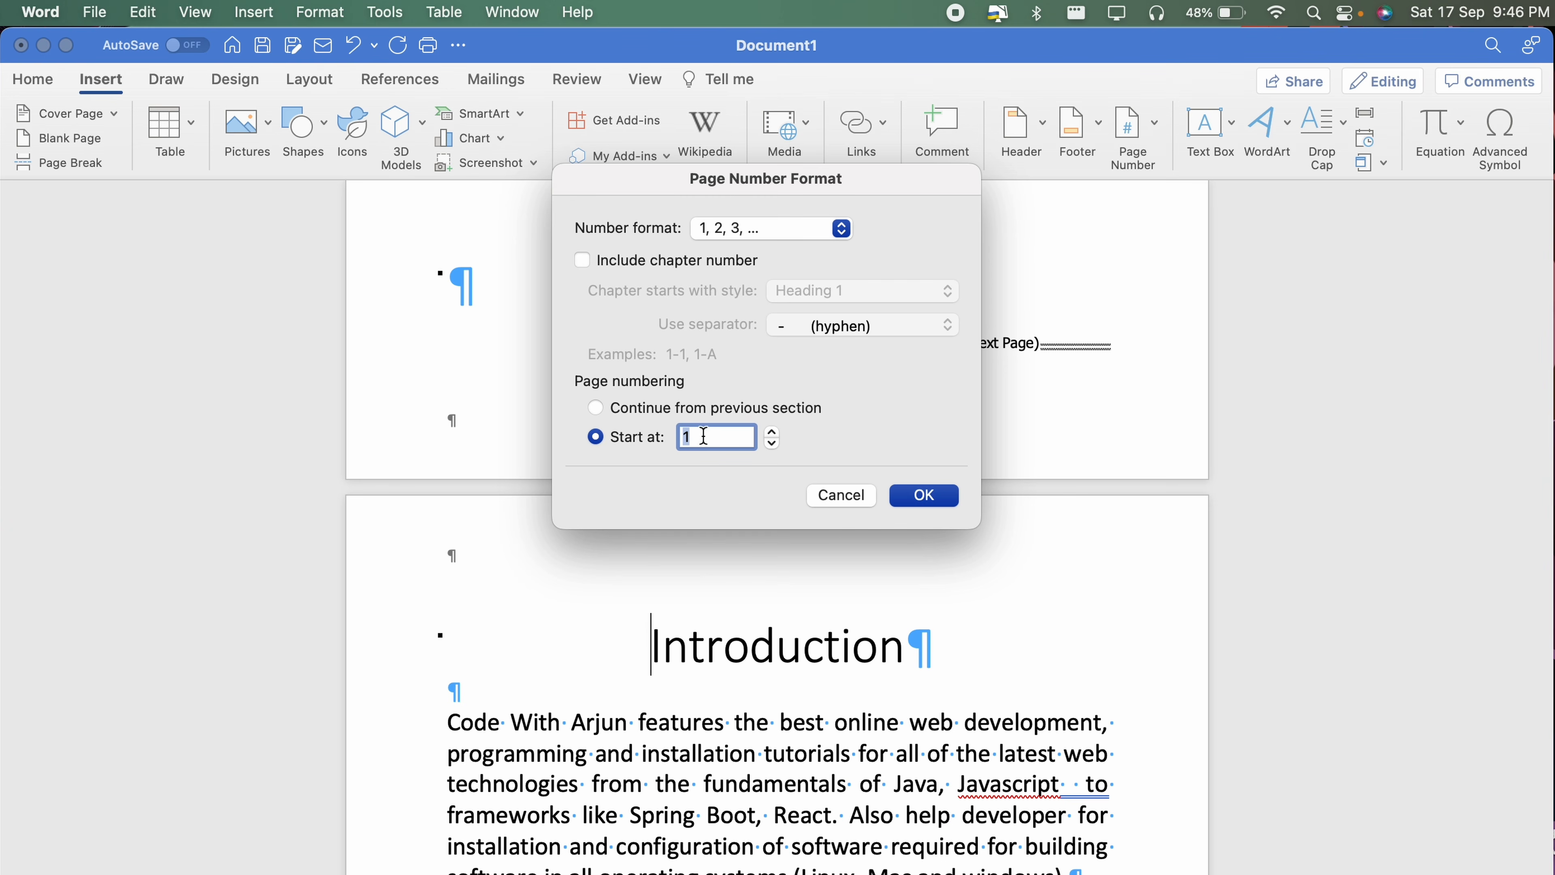
click(924, 495)
Check the footer page numbers of the Introduction and following pages, the contents pages and the front page
scroll(902, 646, down, 10)
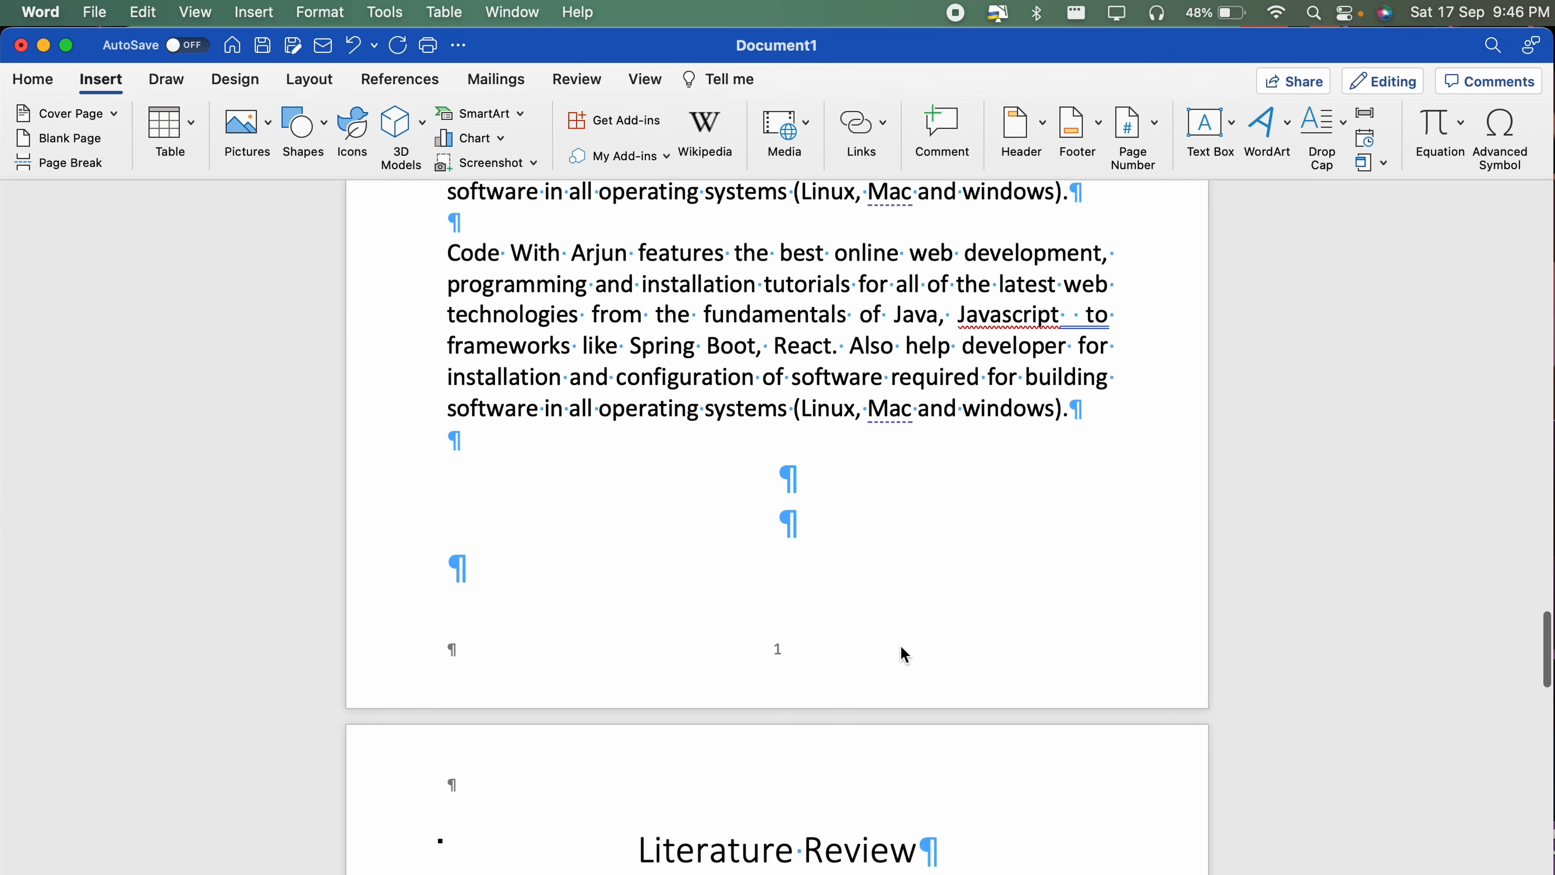
scroll(792, 631, down, 6)
scroll(794, 626, down, 15)
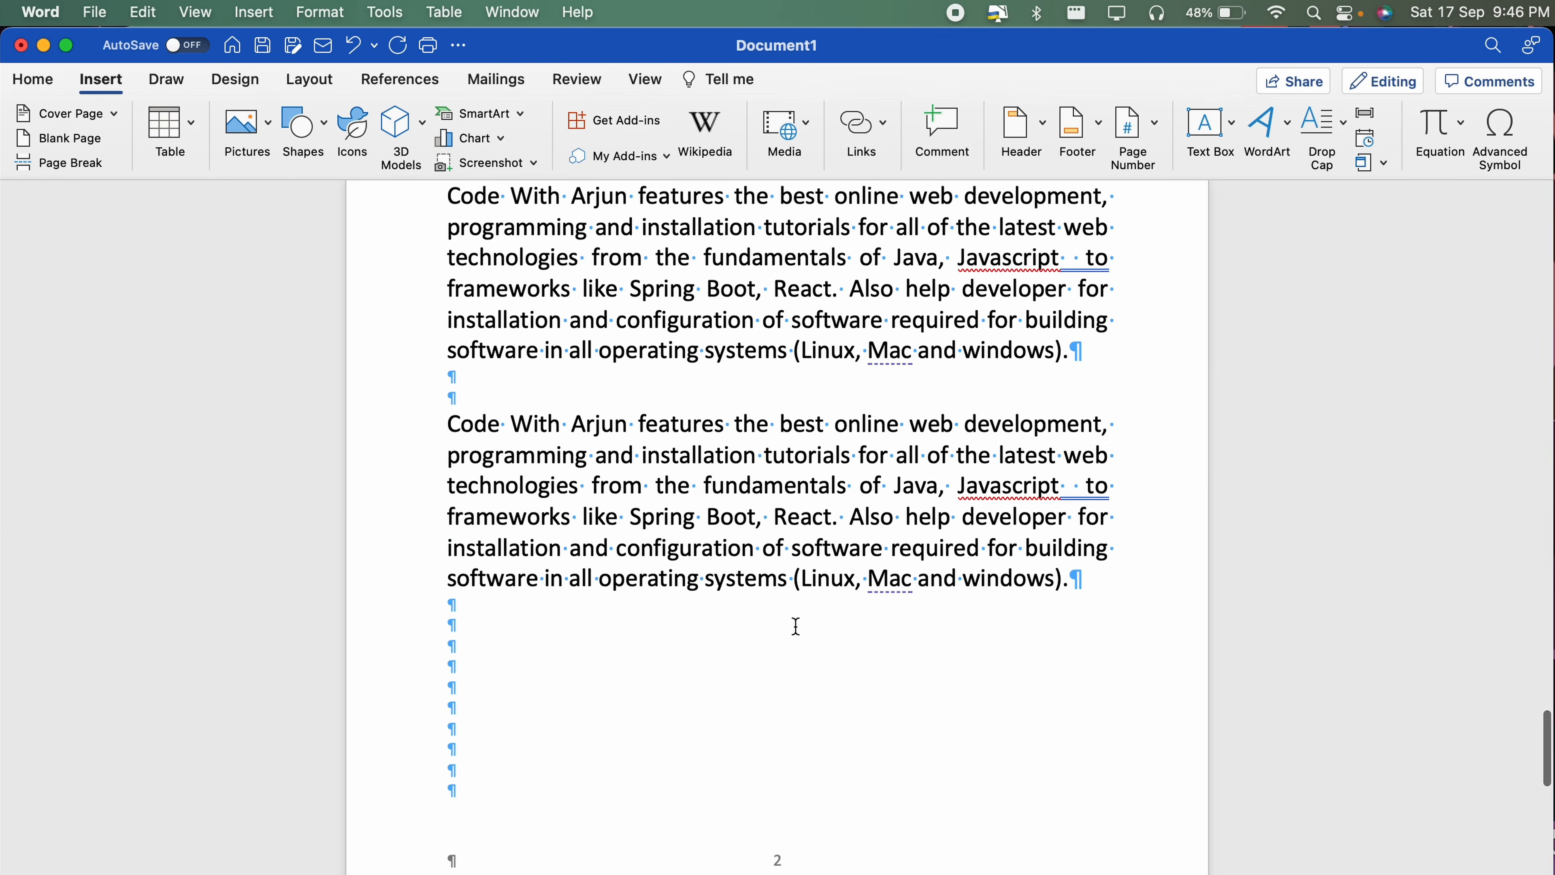
scroll(795, 626, up, 15)
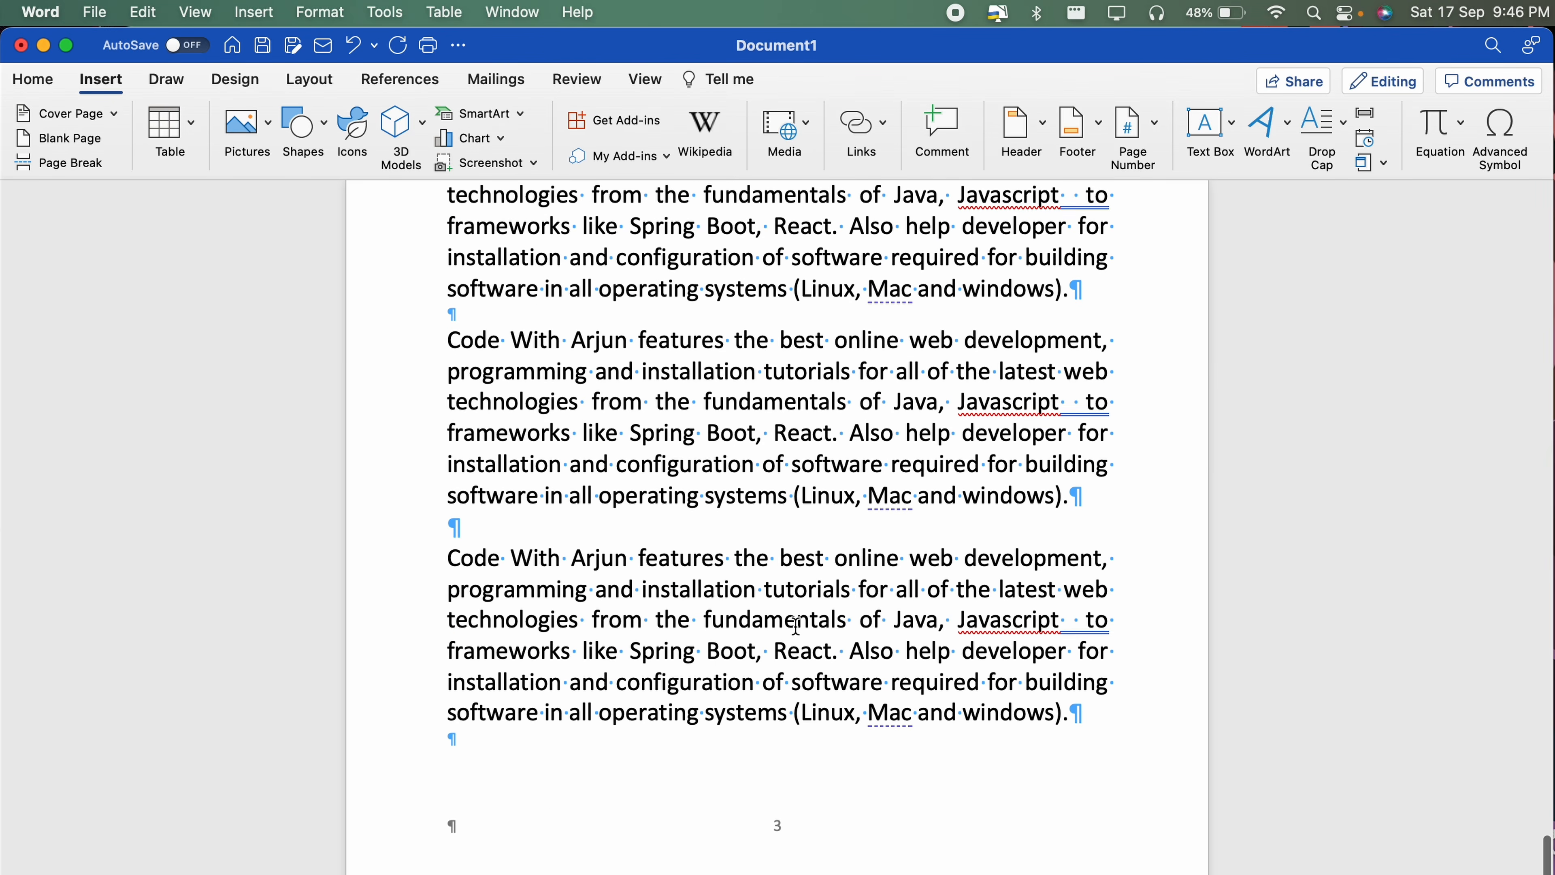
scroll(796, 626, up, 15)
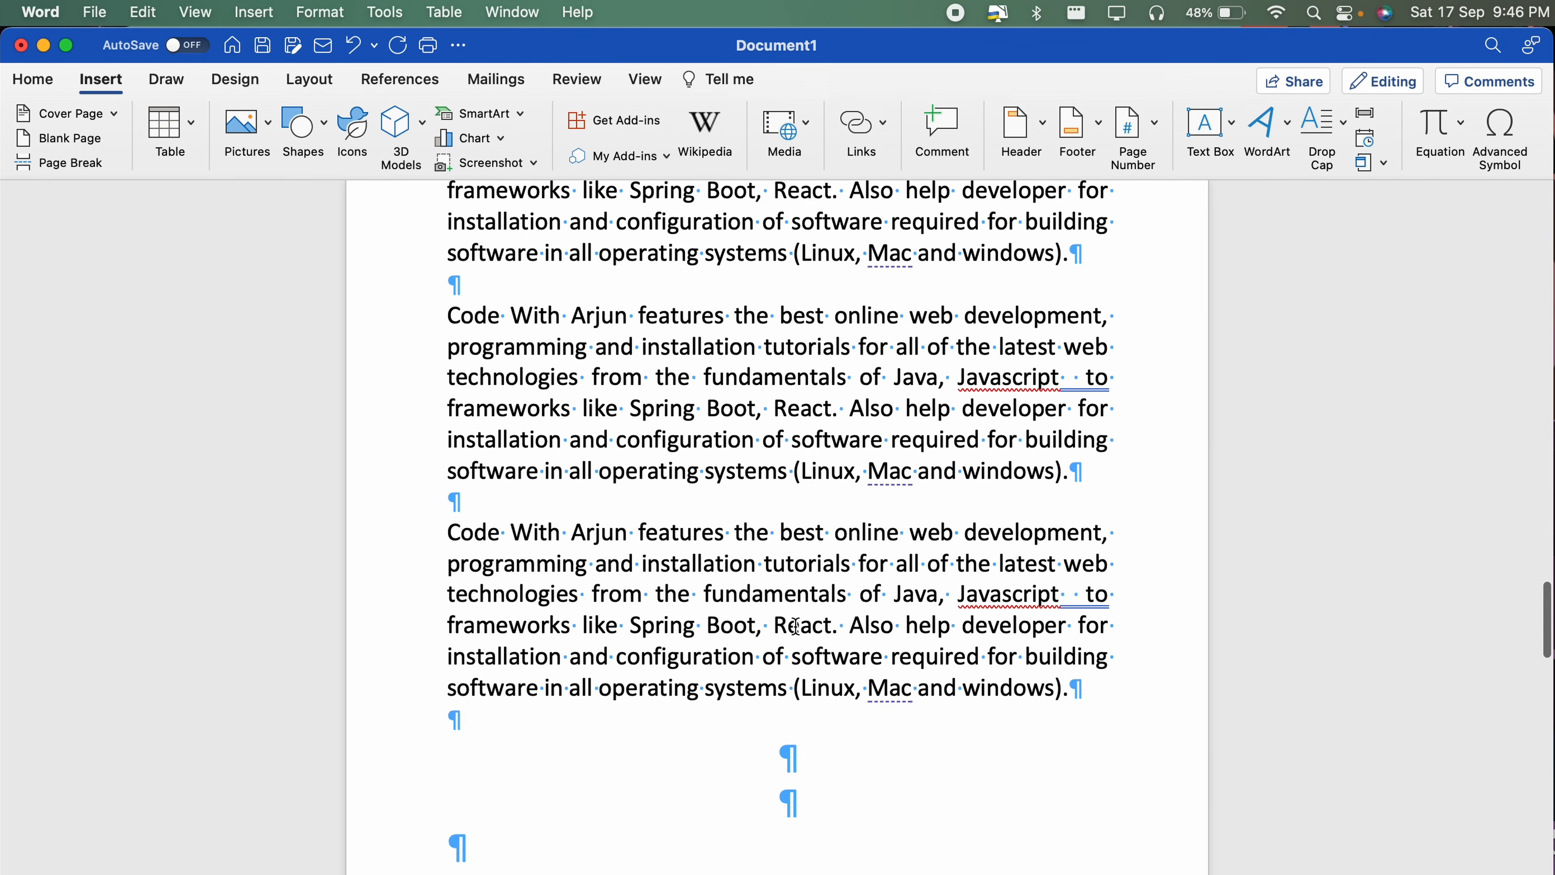
scroll(794, 626, up, 5)
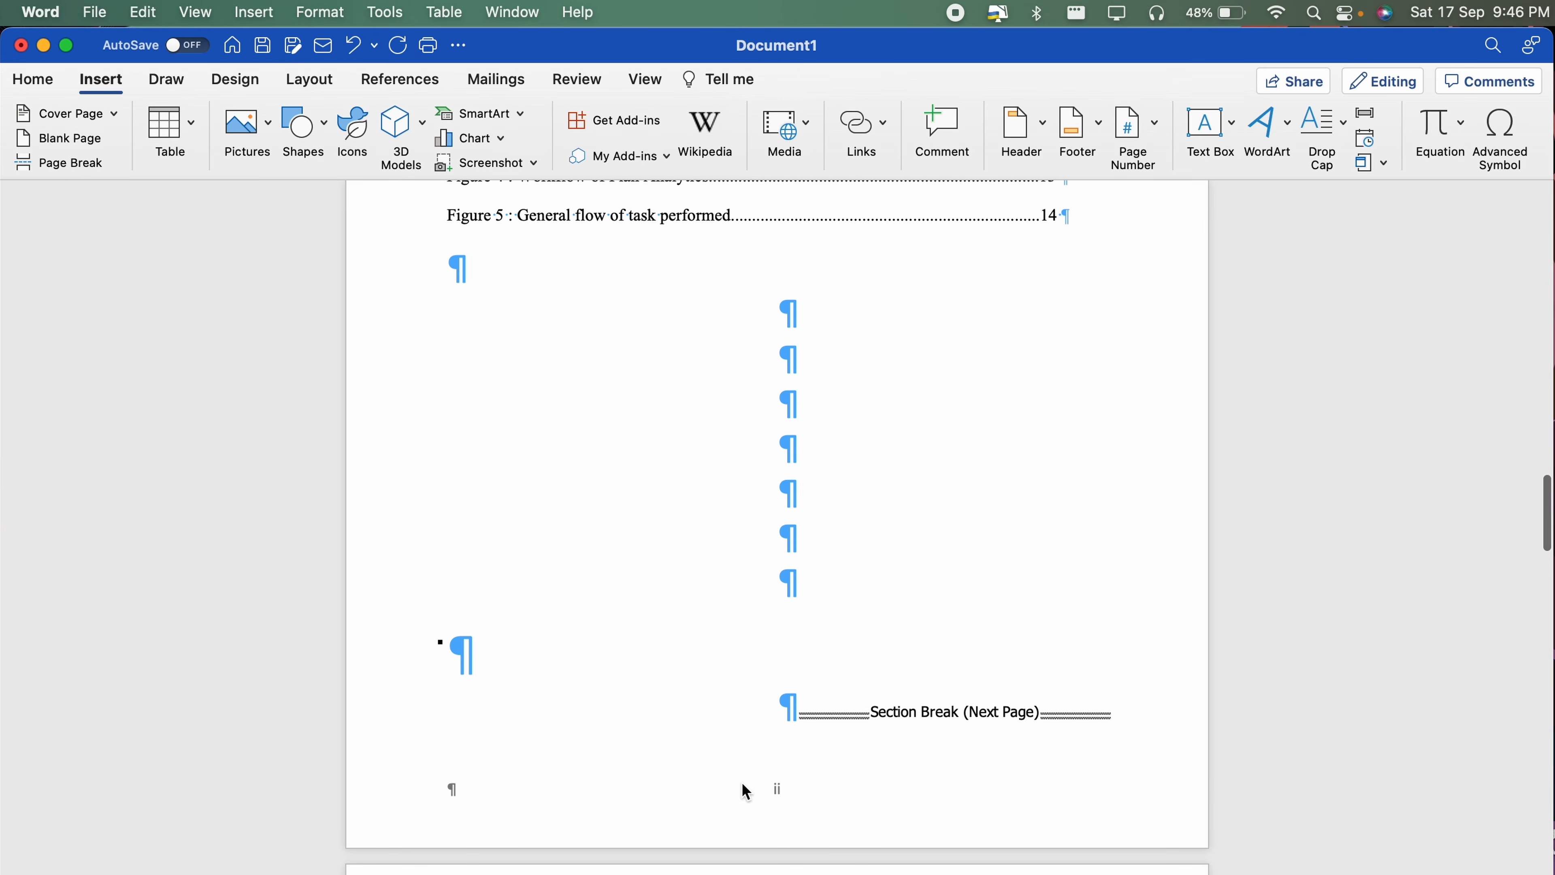
scroll(746, 792, up, 15)
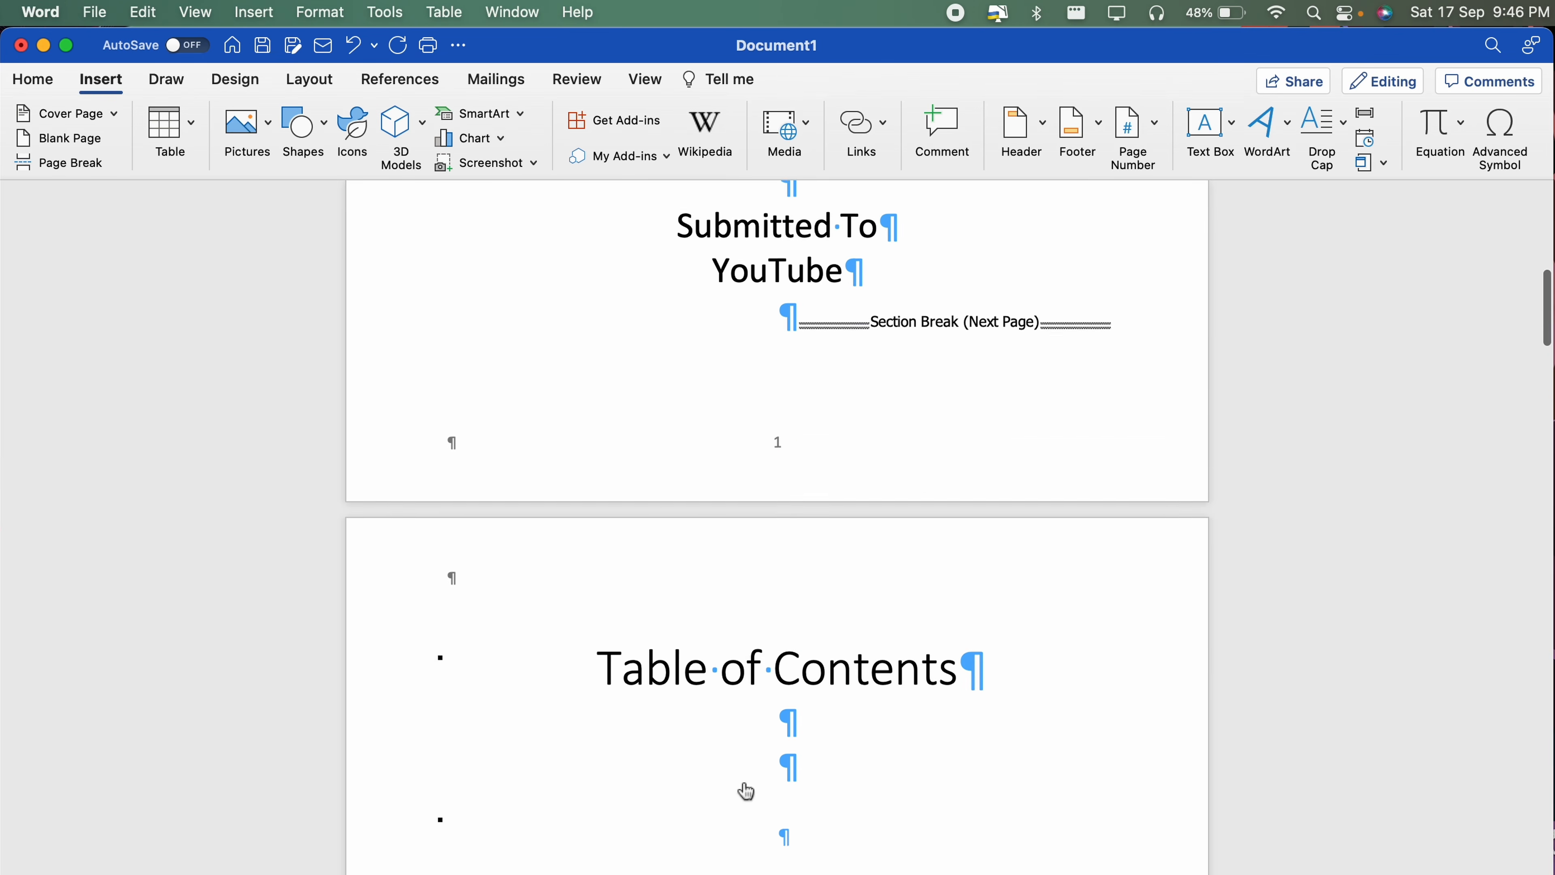
scroll(745, 792, up, 15)
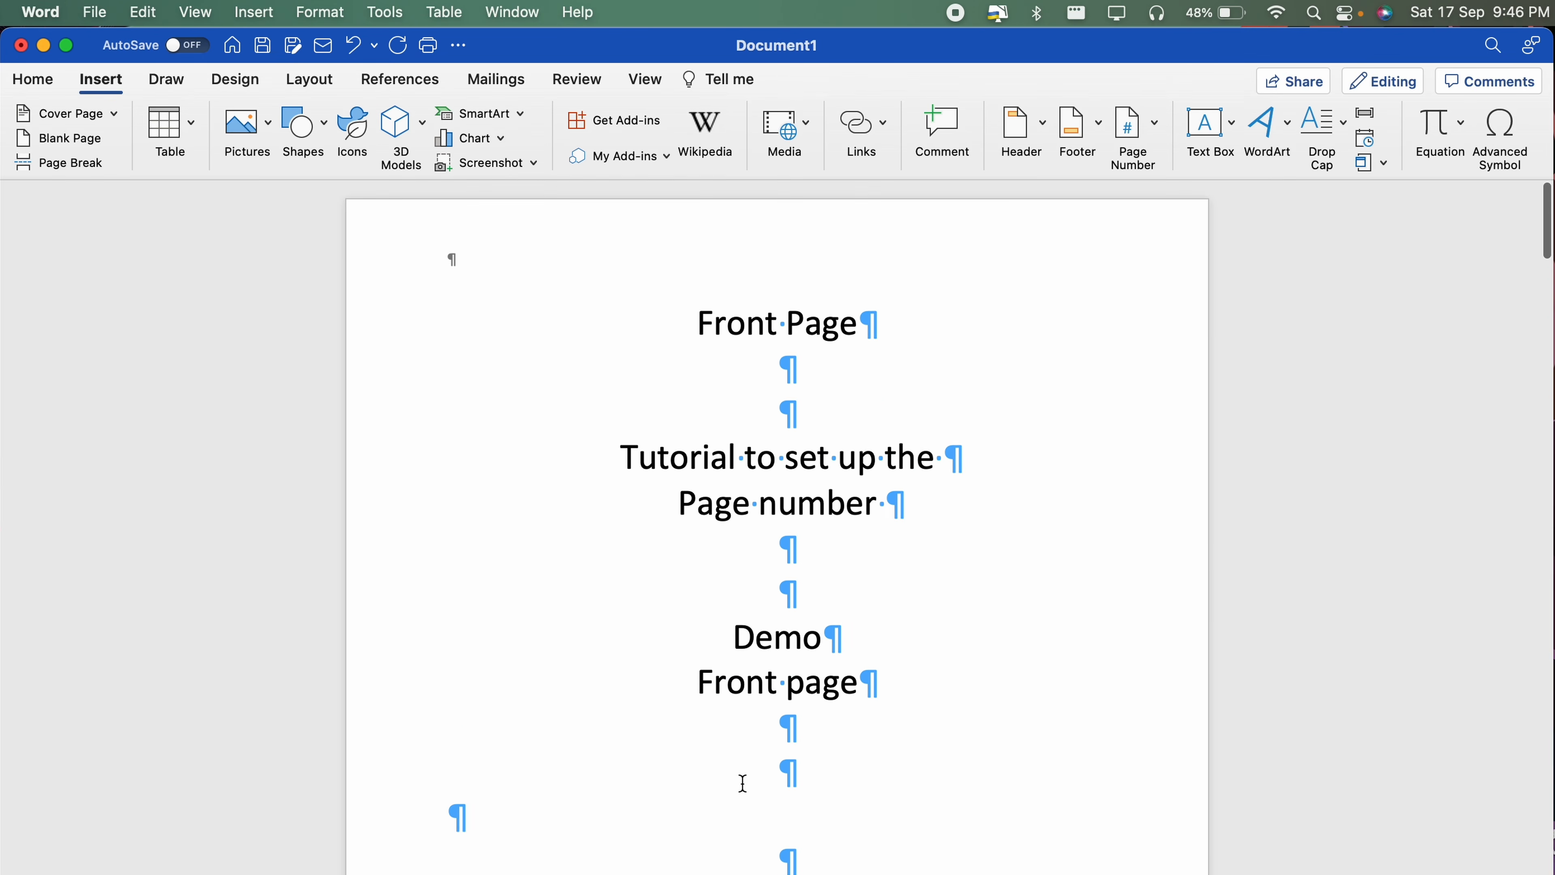
scroll(743, 783, down, 8)
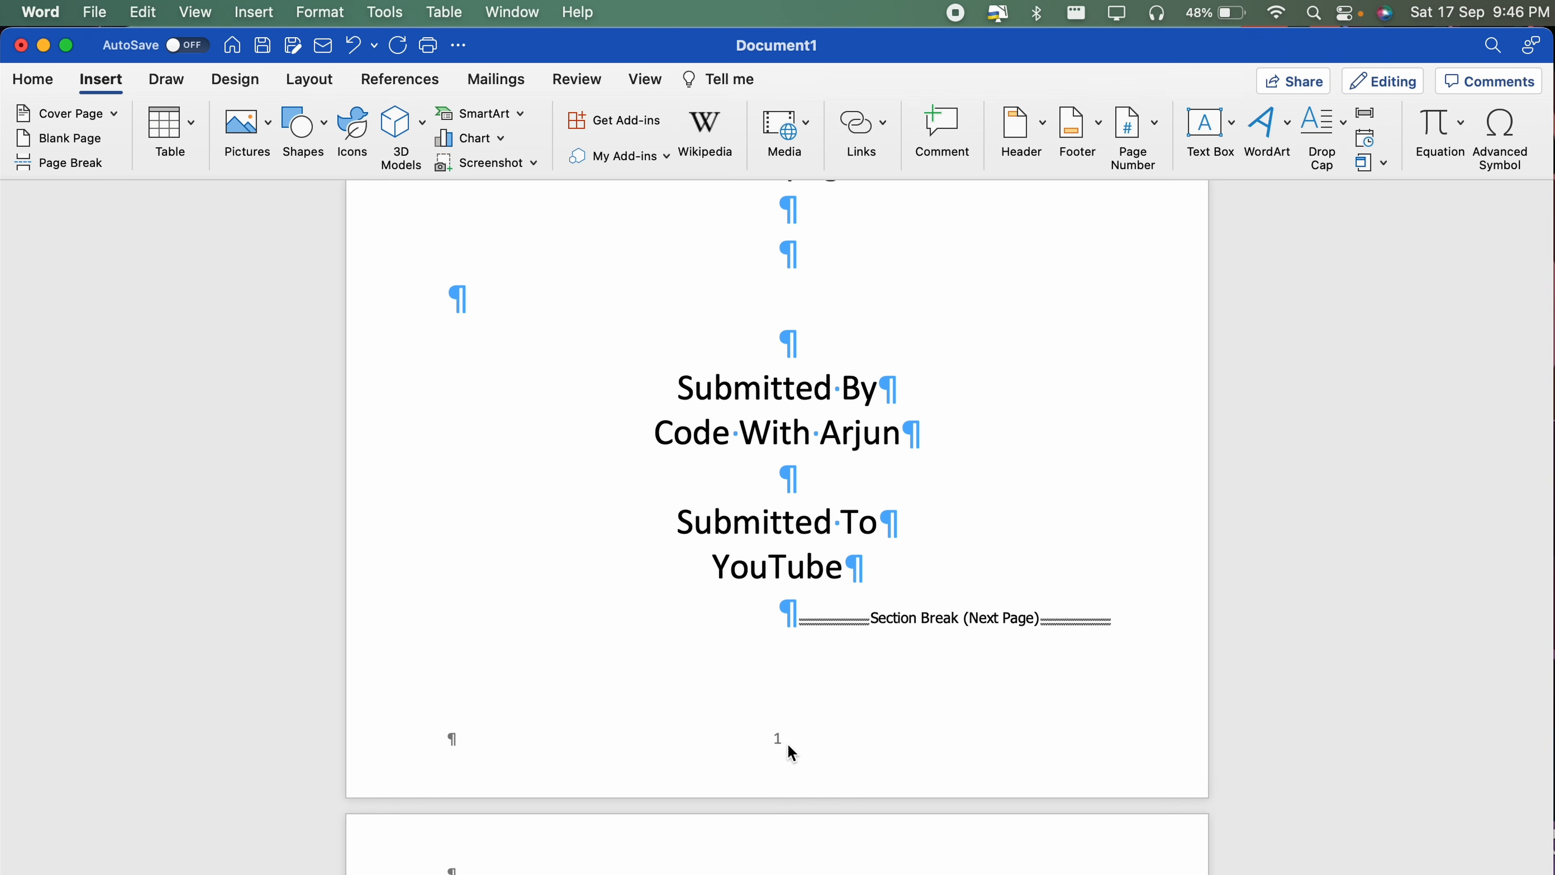
Insert a Next Page section break directly before the Front Page heading to create a blank page at the document's start
scroll(776, 714, up, 8)
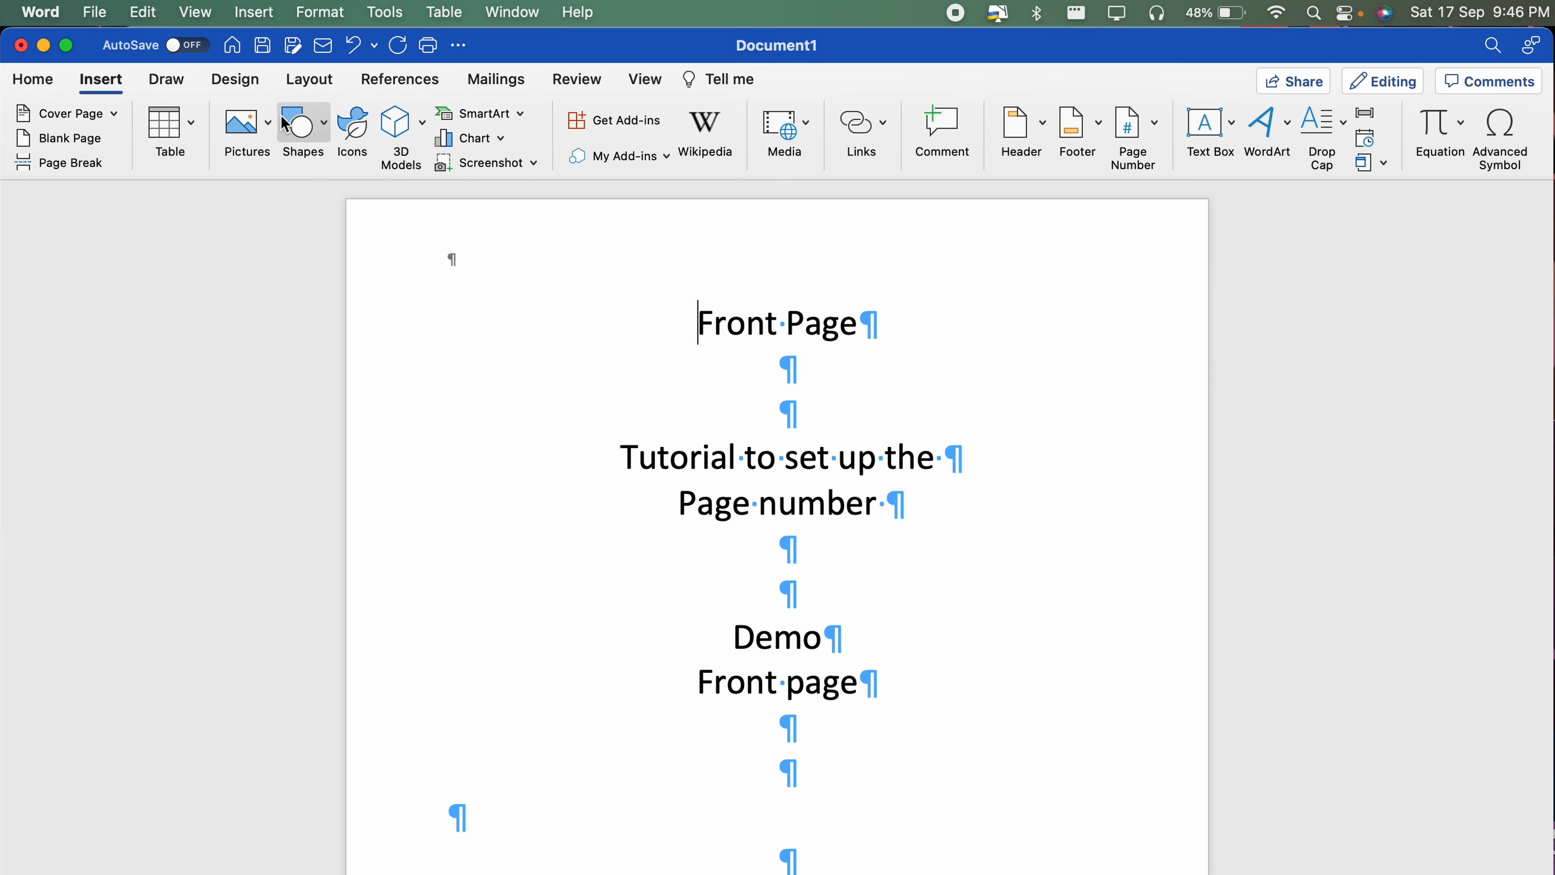
click(307, 91)
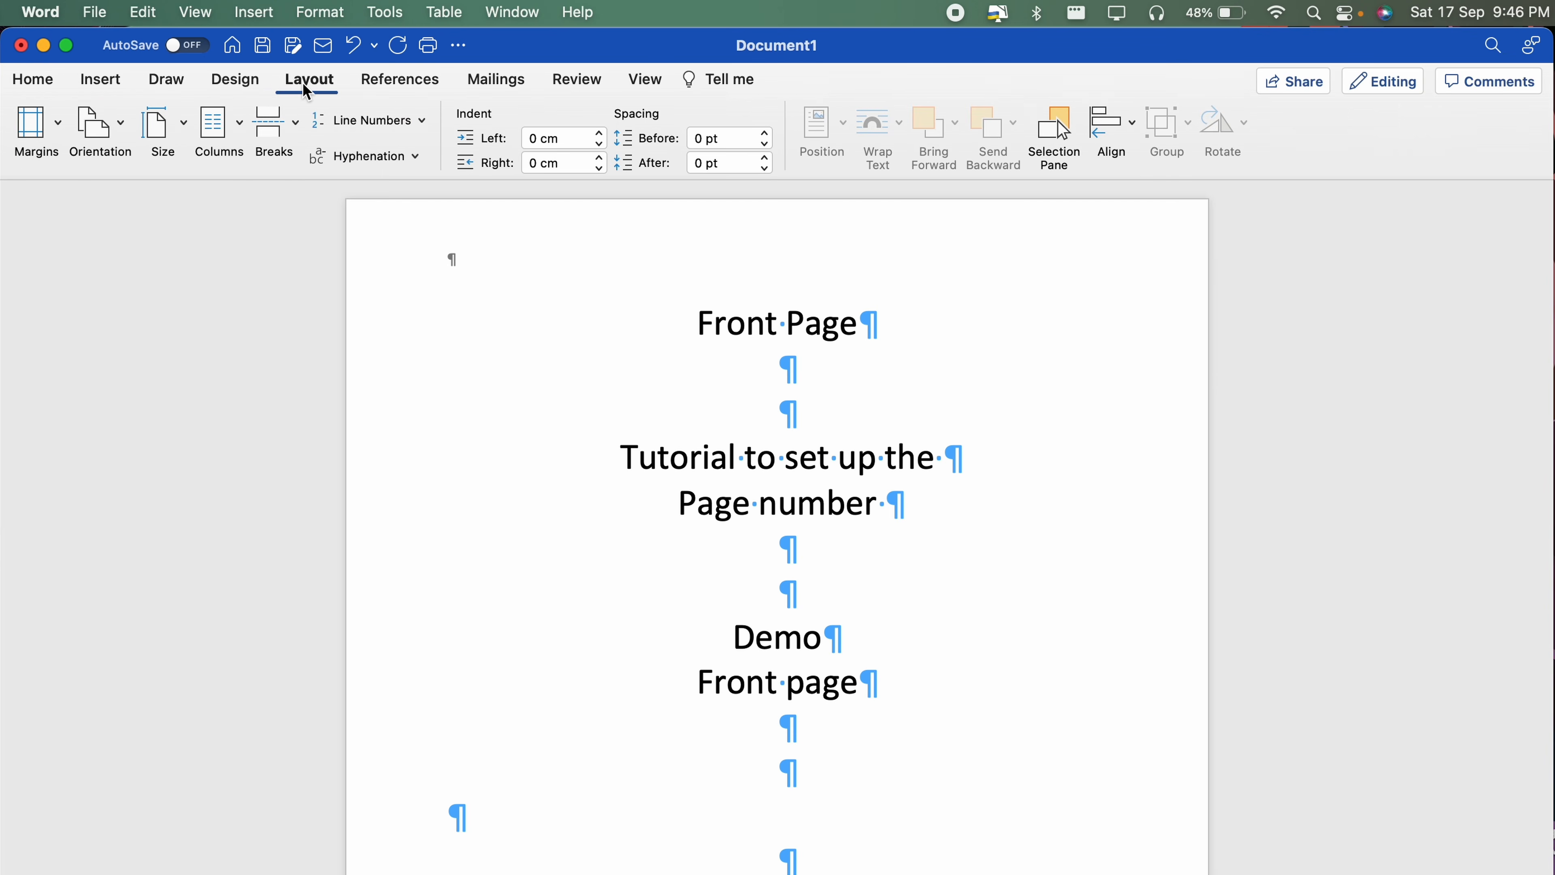
click(295, 128)
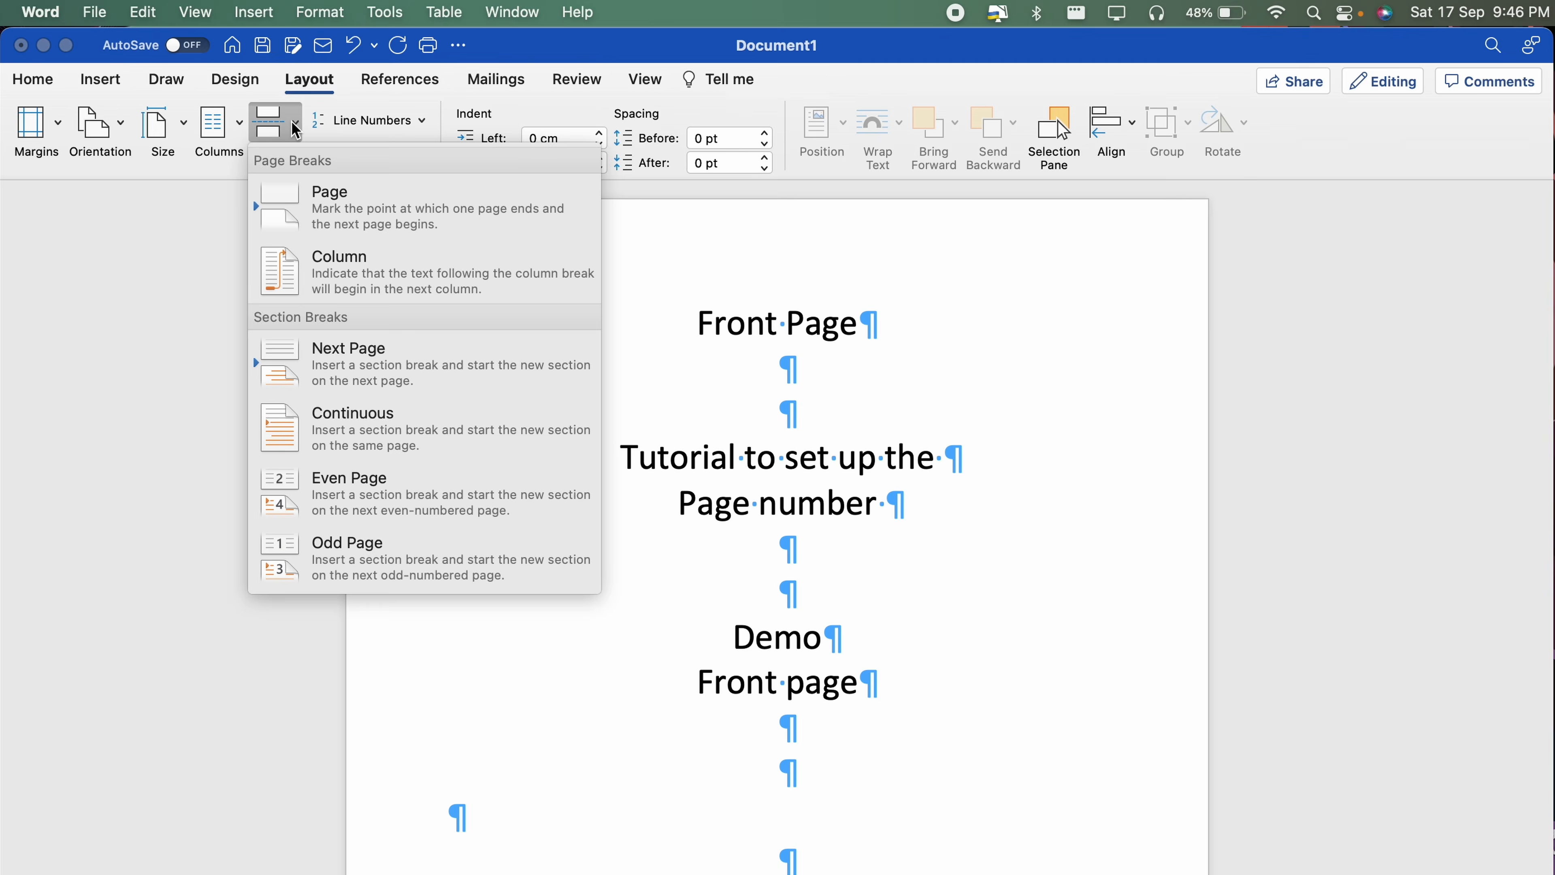
click(356, 376)
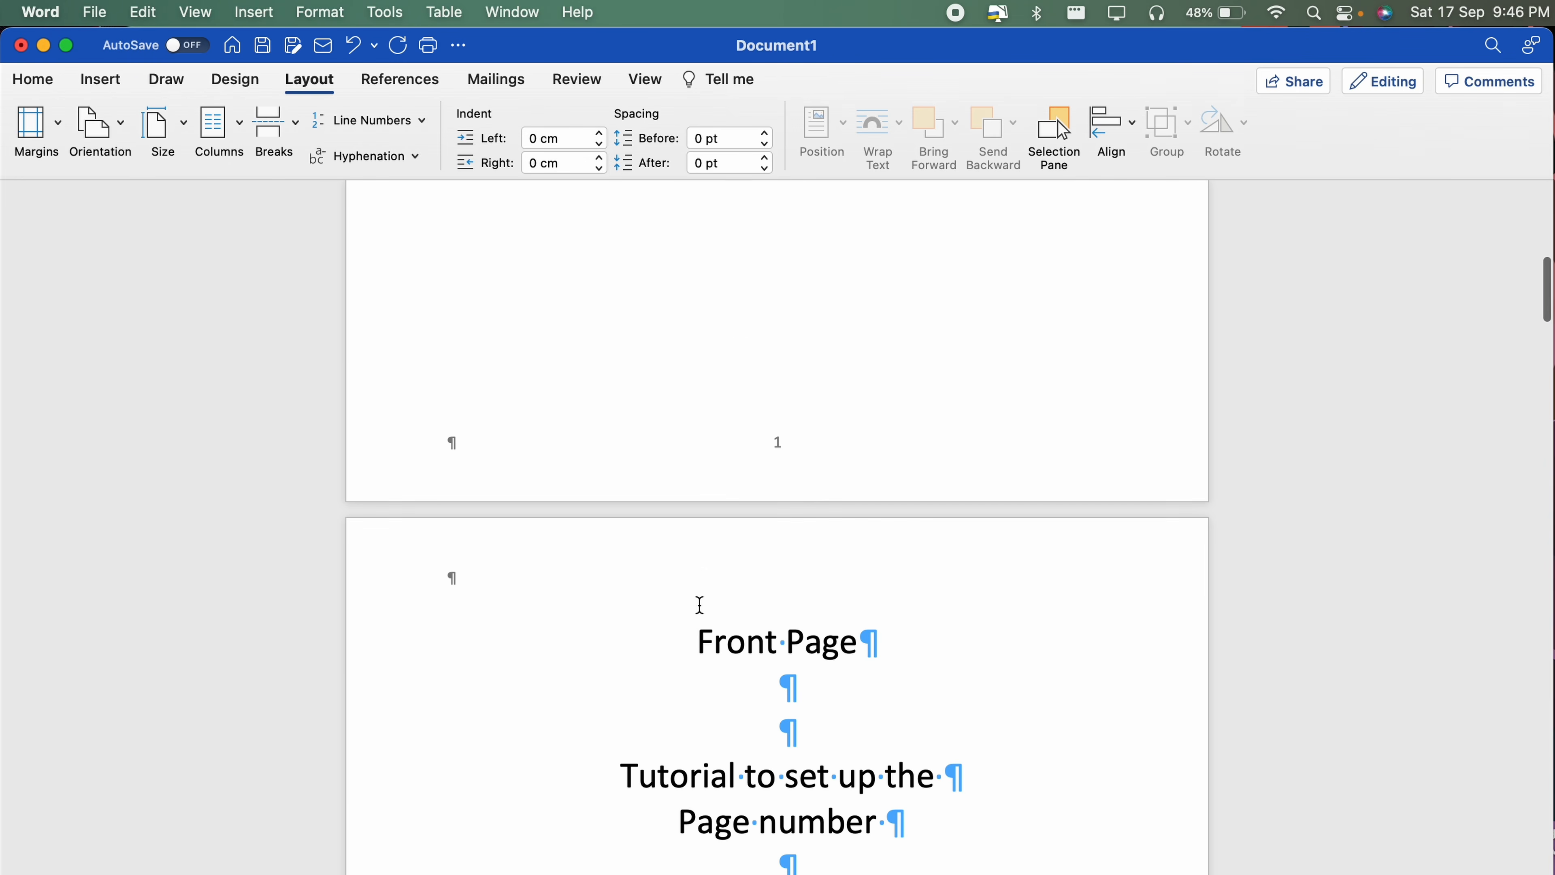
scroll(712, 573, up, 10)
scroll(703, 491, up, 6)
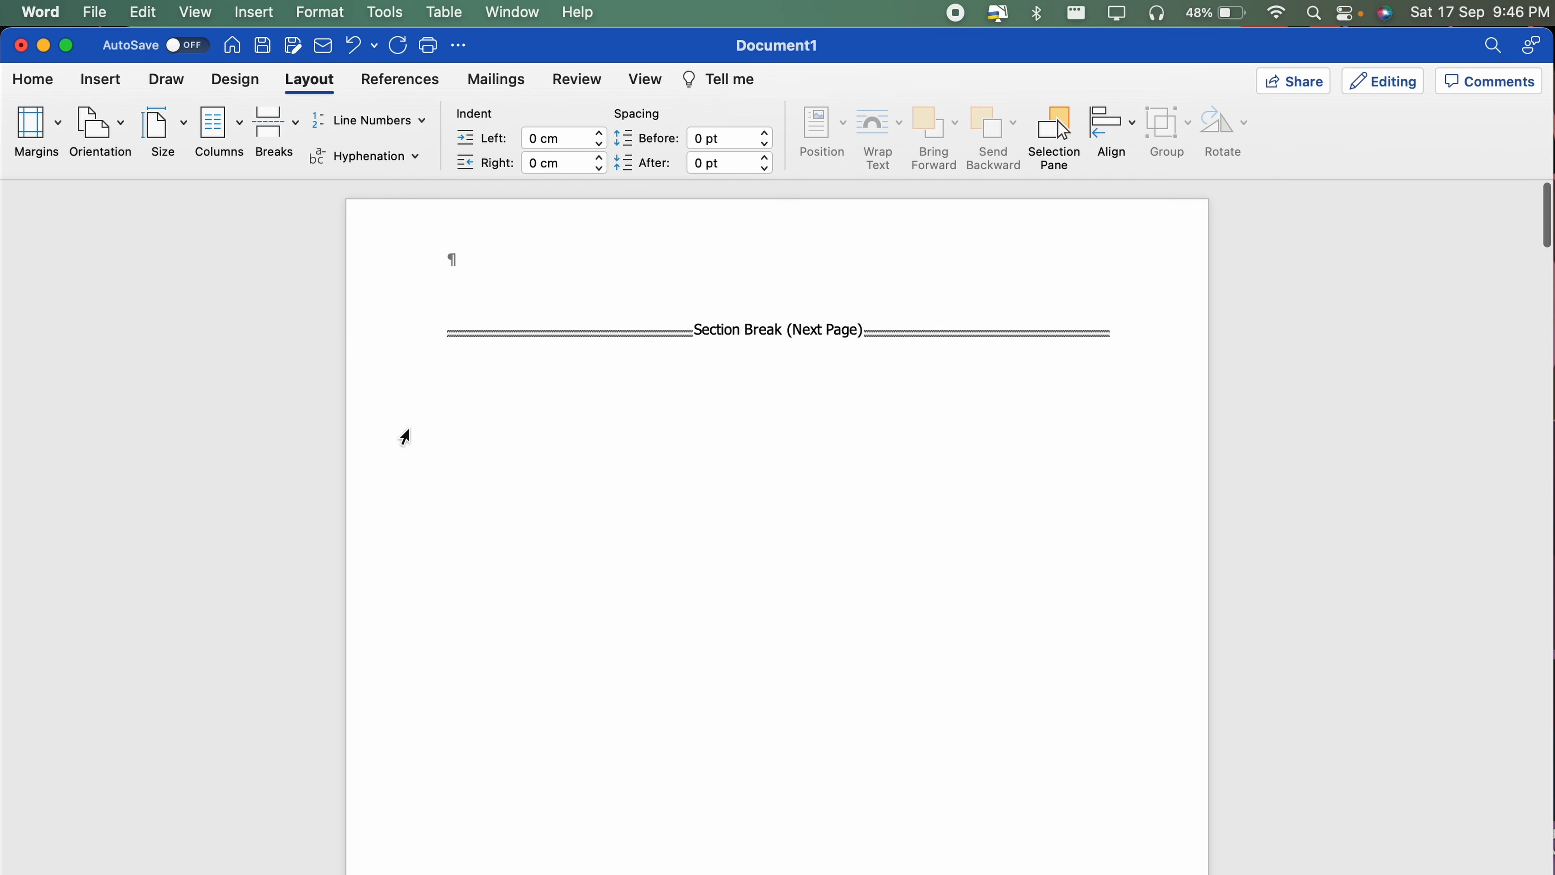
Turn off the display of paragraph marks and other hidden formatting symbols
click(33, 83)
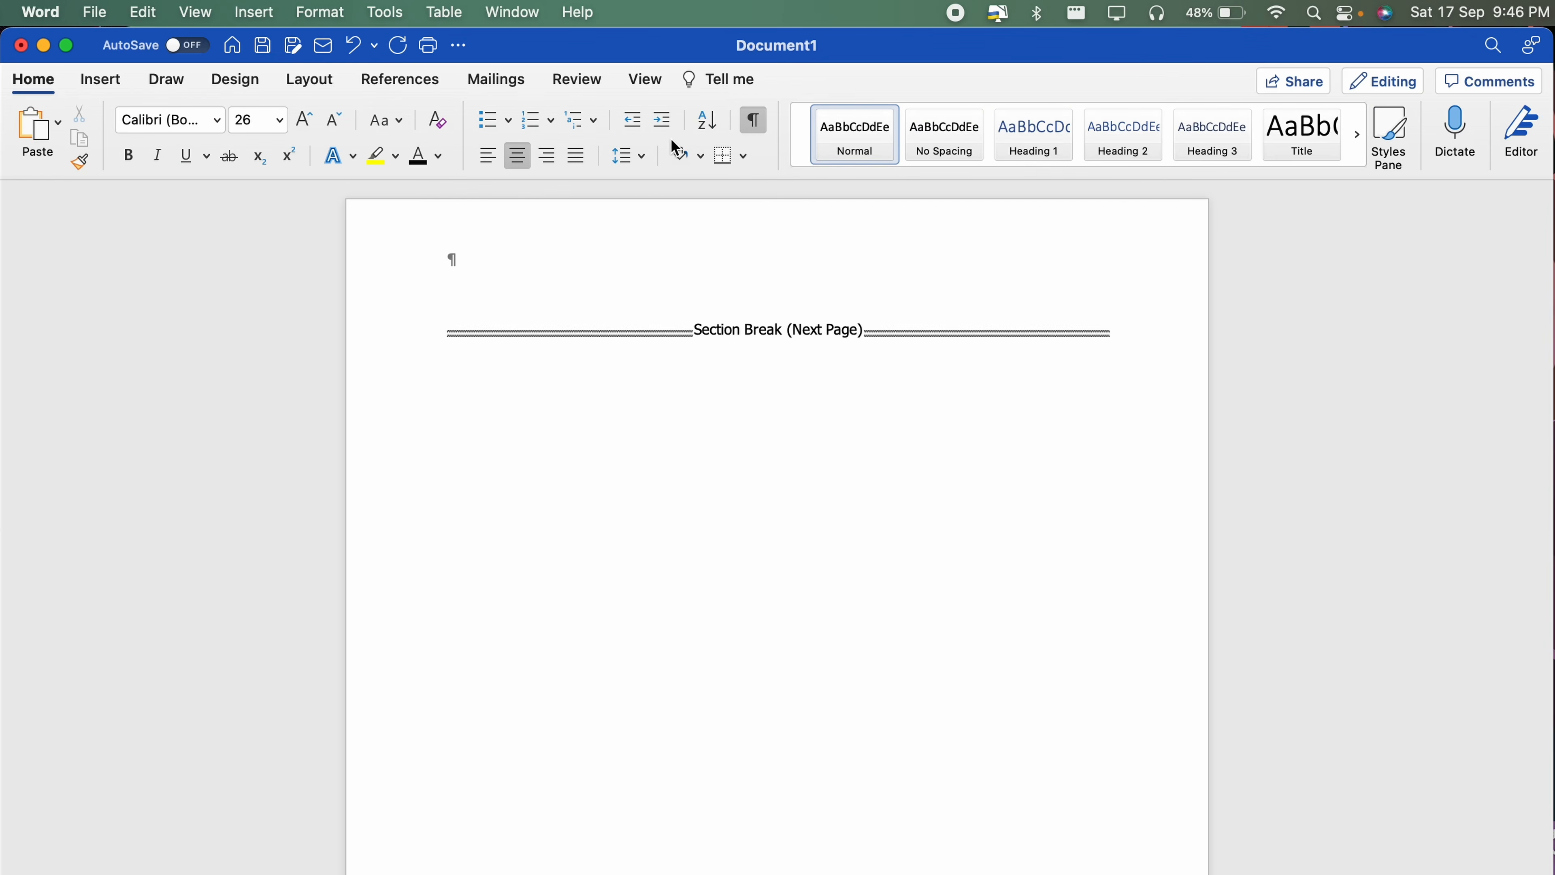
click(746, 125)
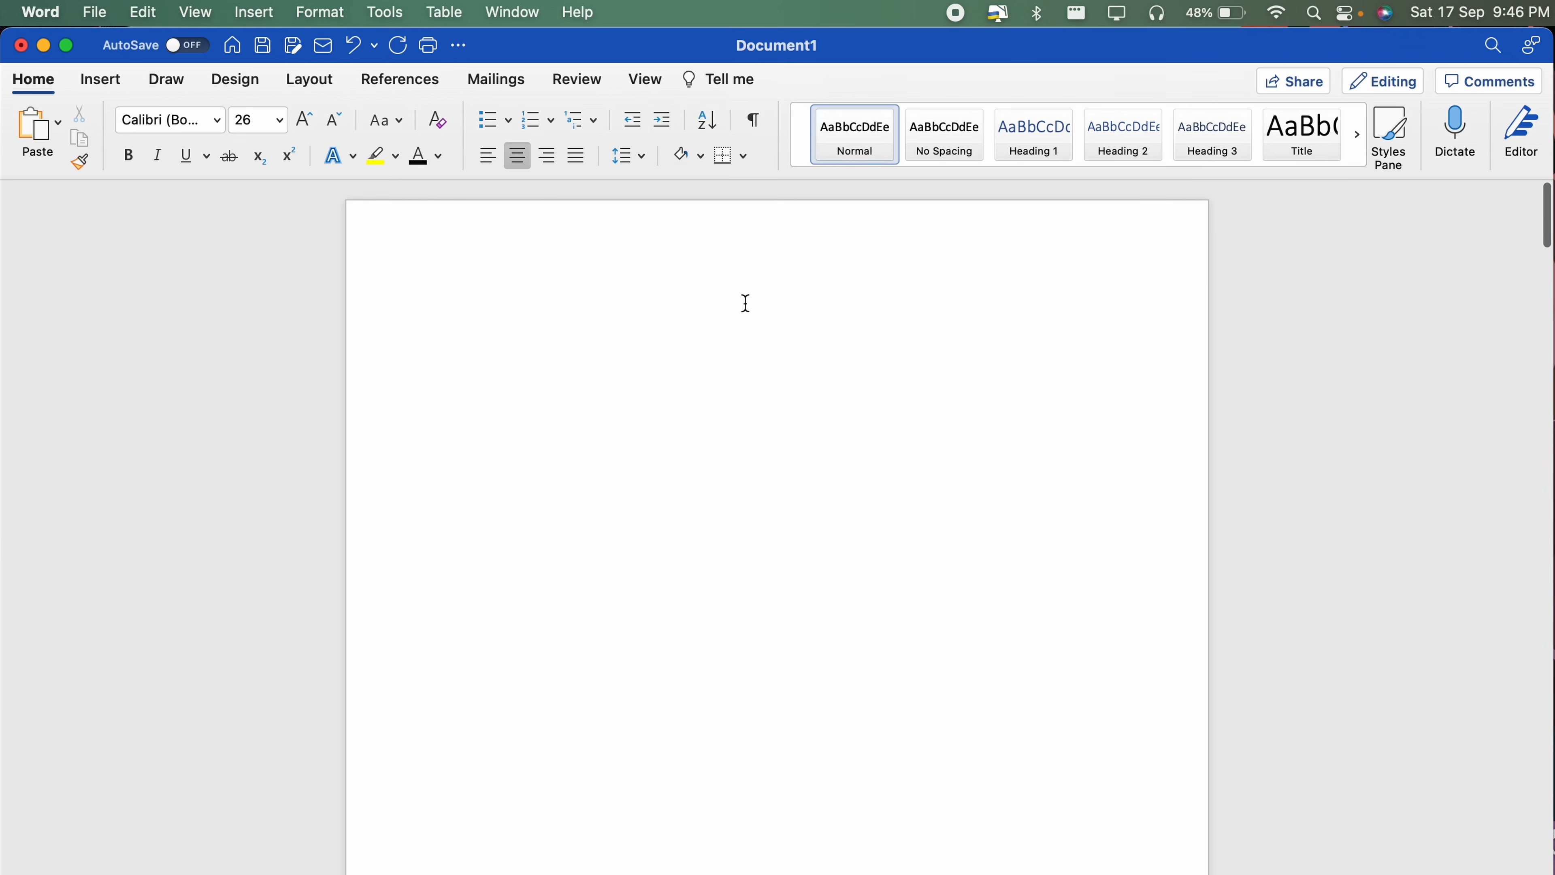
double_click(746, 529)
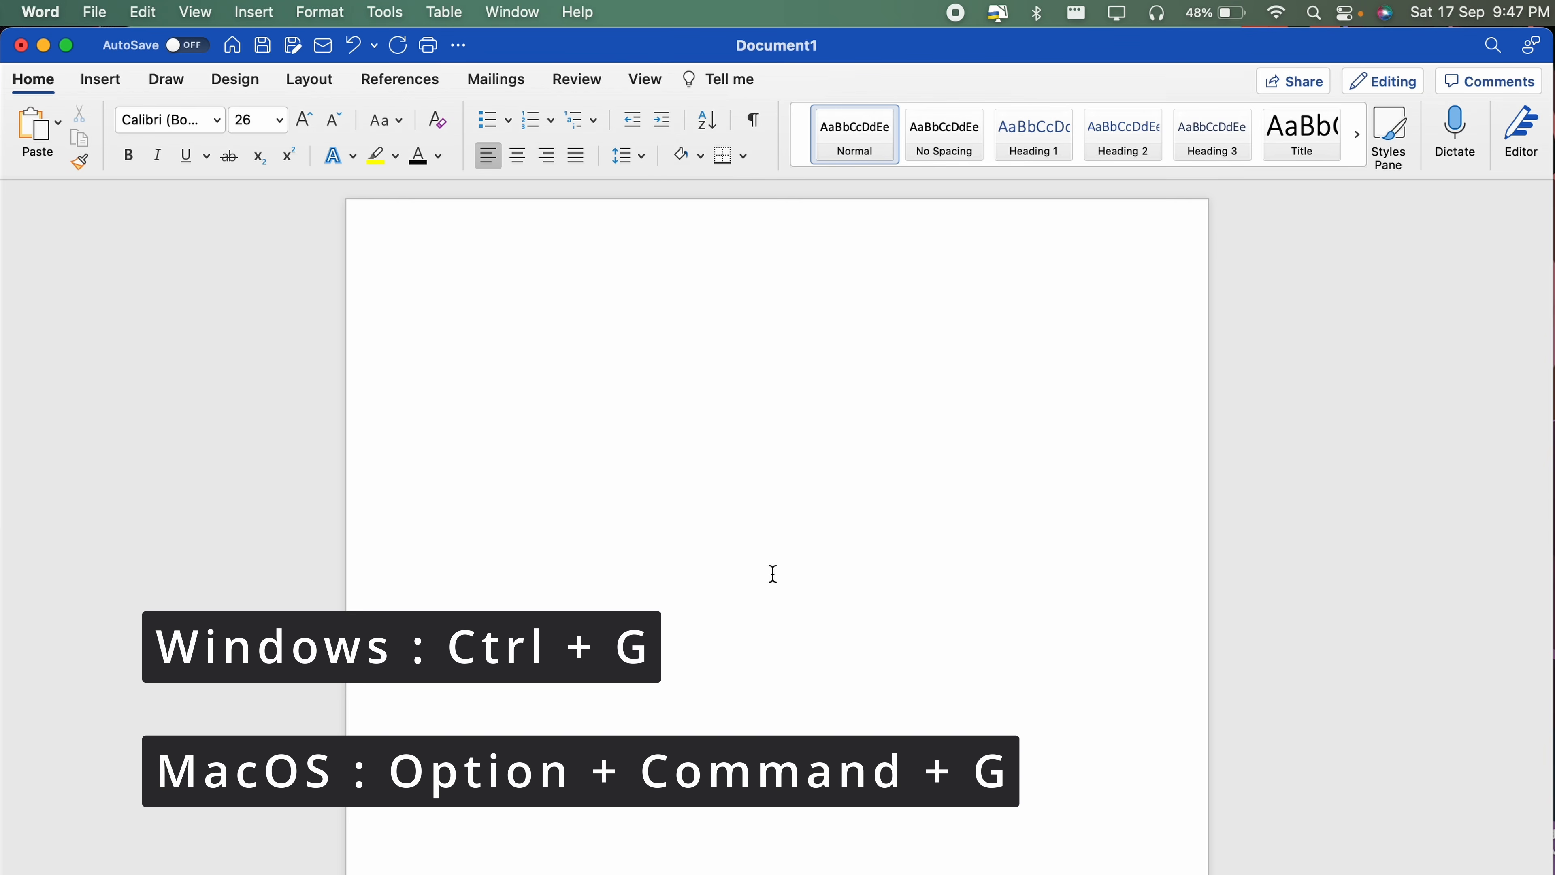
key(super+z)
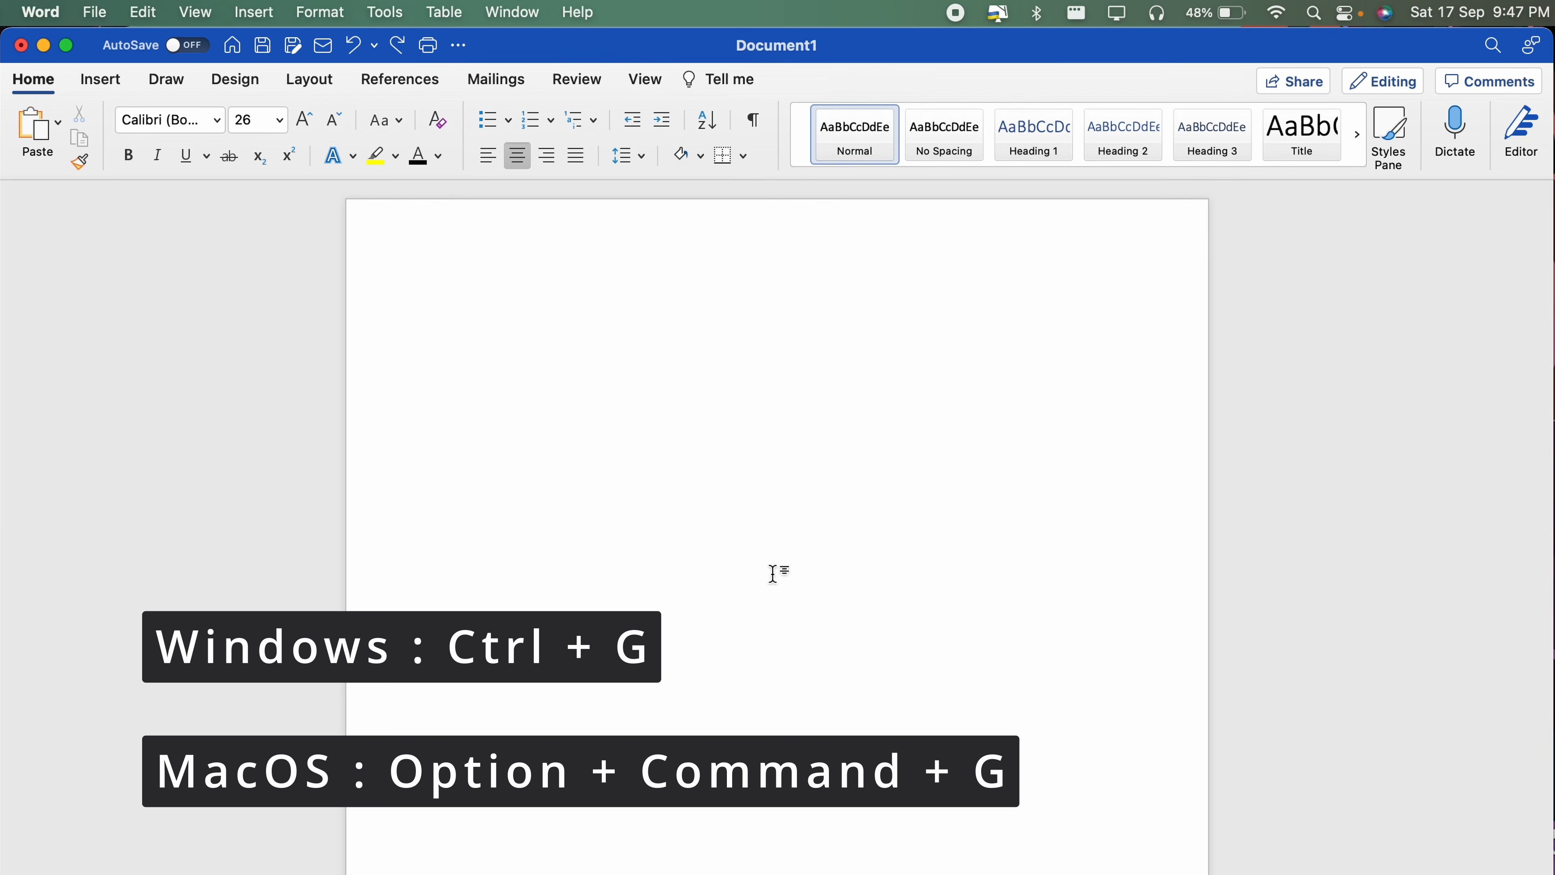
Select the entire blank first page with Go To using the page entry \page, and delete it
key(alt+super+g)
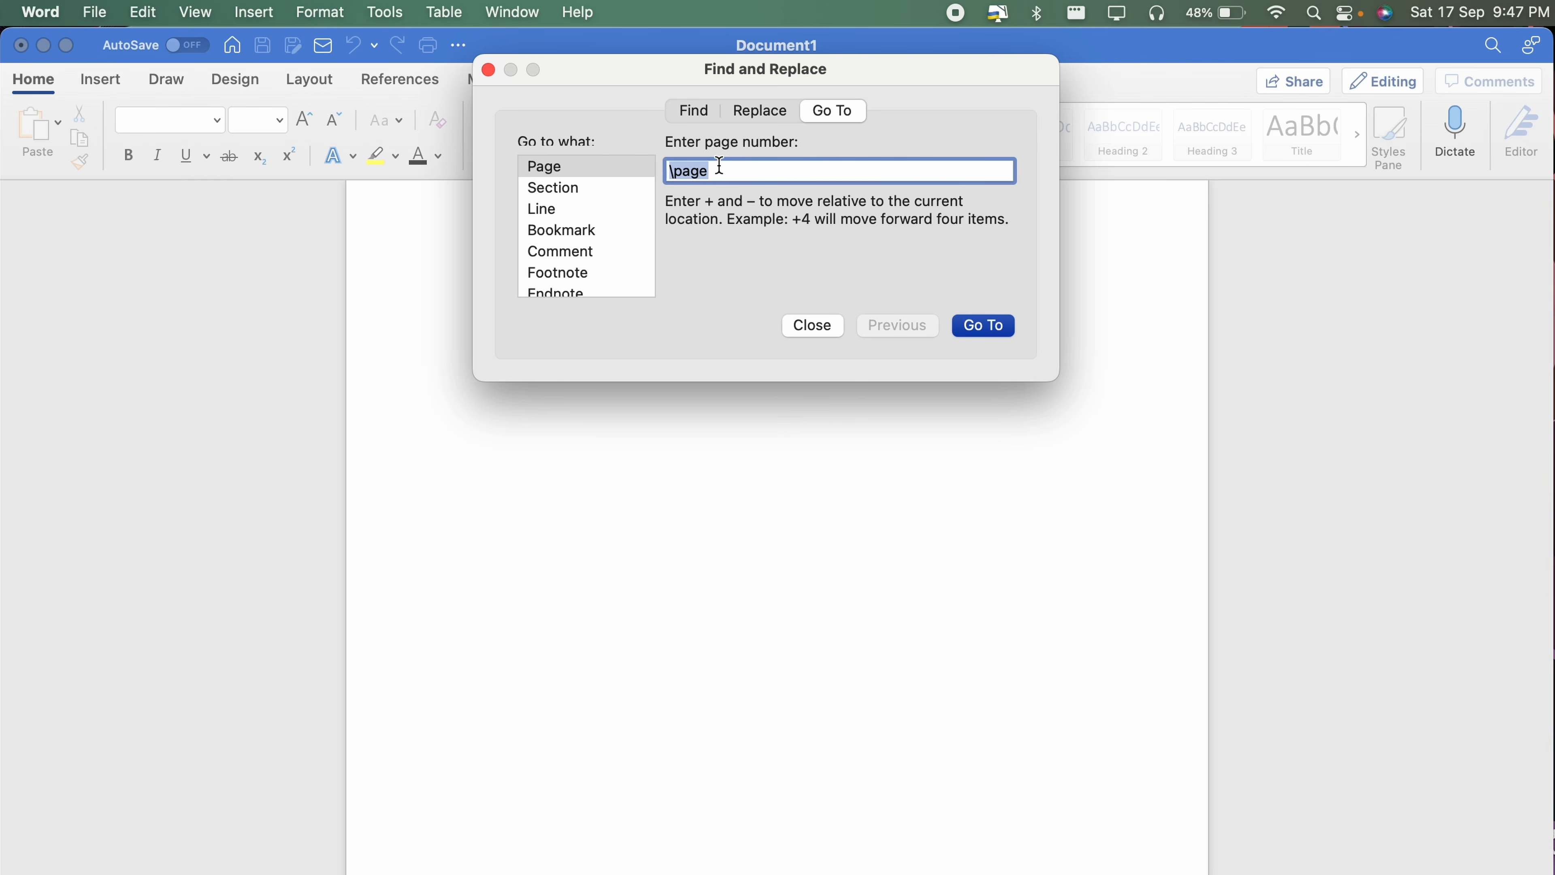
key(Right)
key(BackSpace)
key(BackSpace)
key(BackSpace)
key(BackSpace)
key(BackSpace)
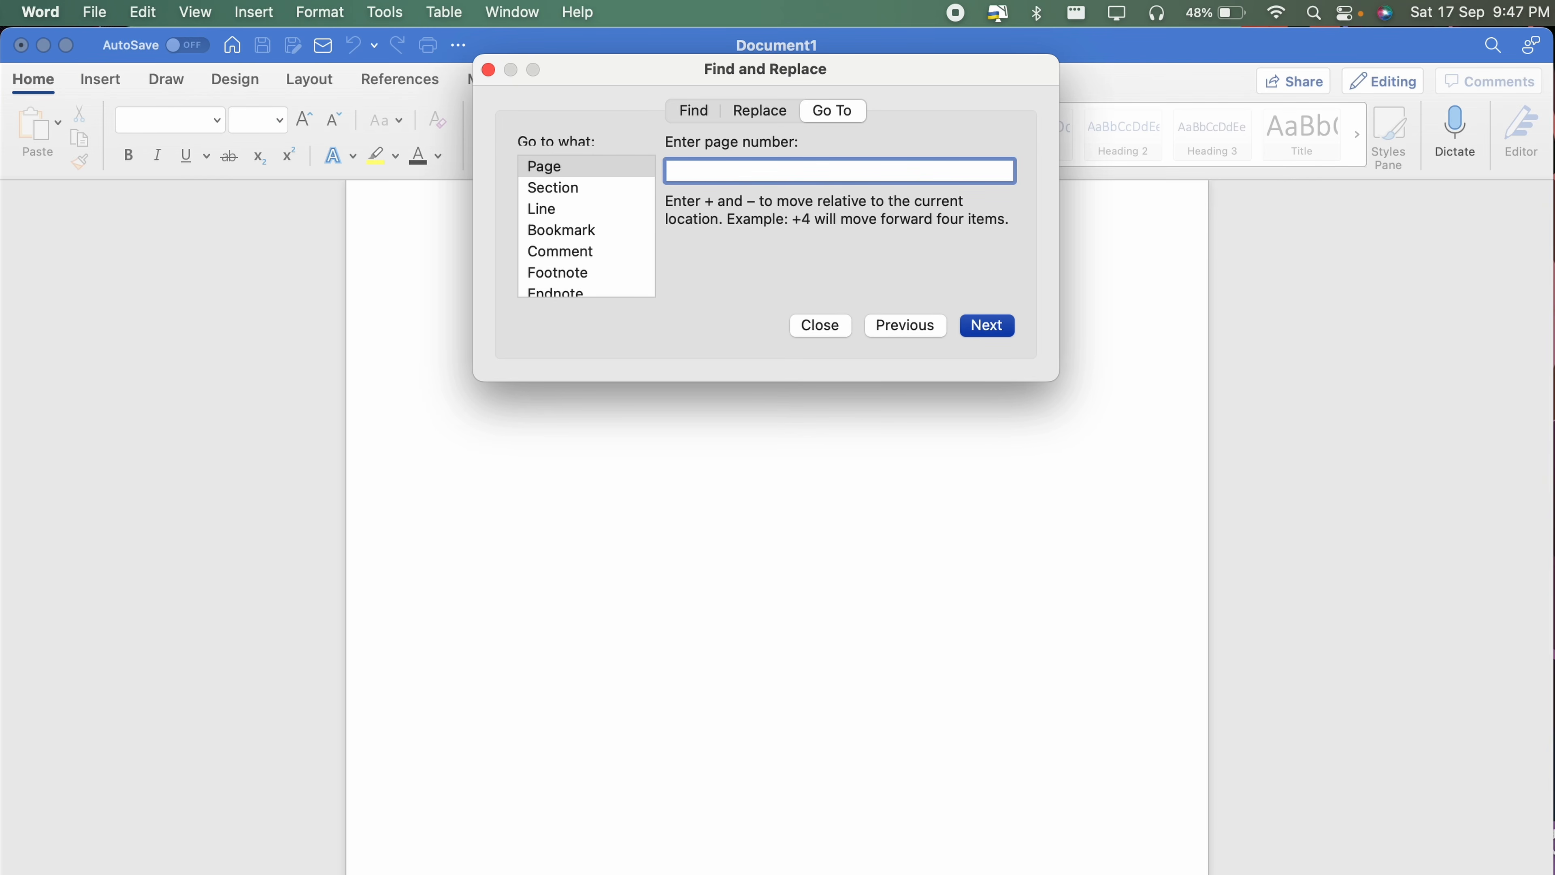
text(\page)
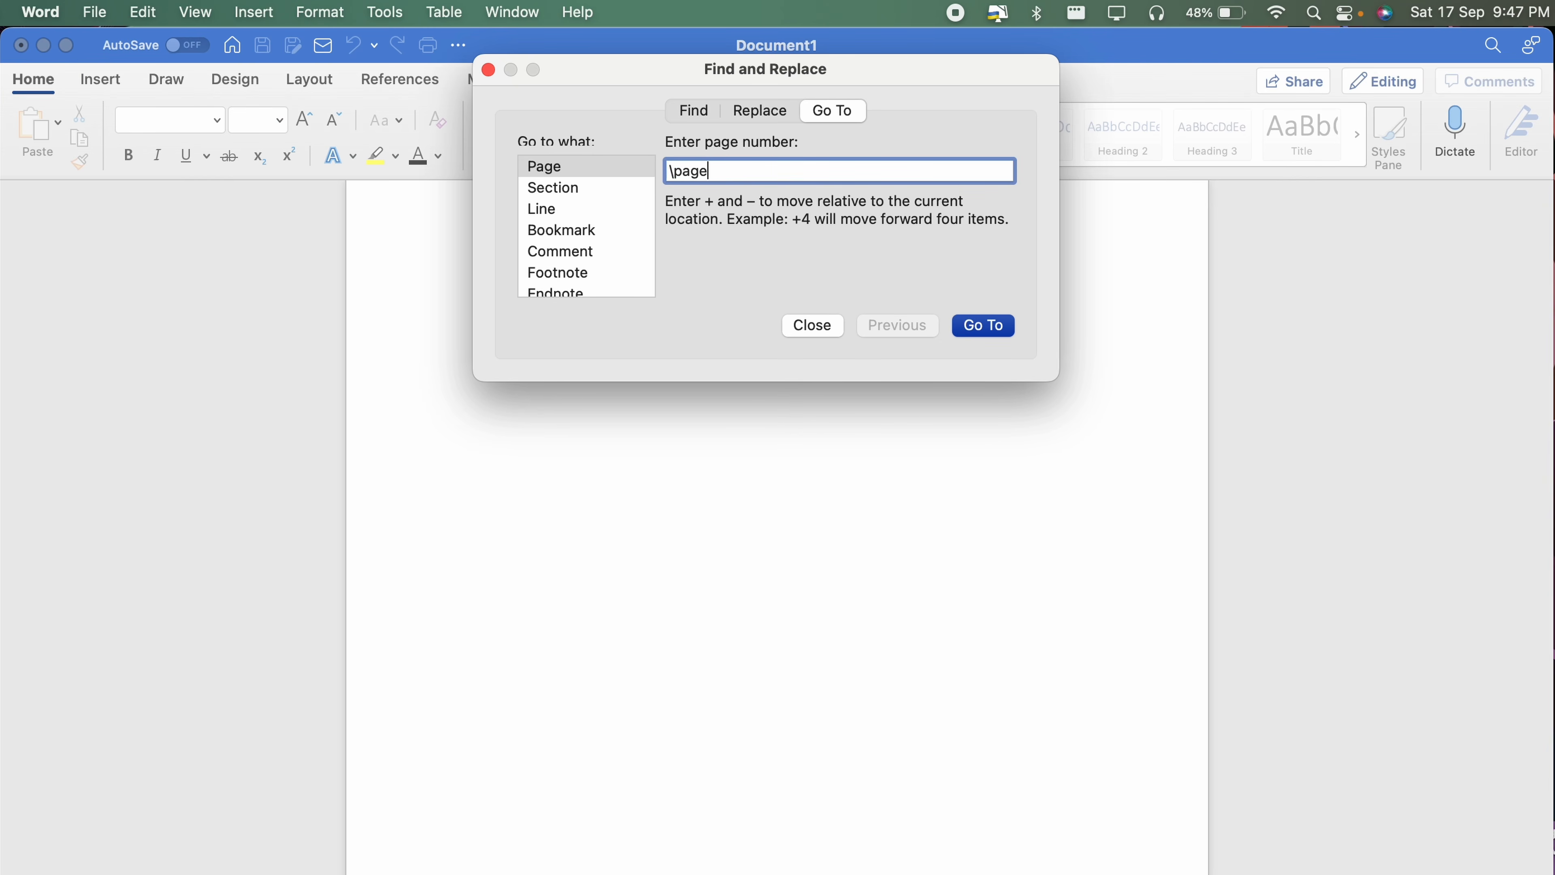
click(985, 322)
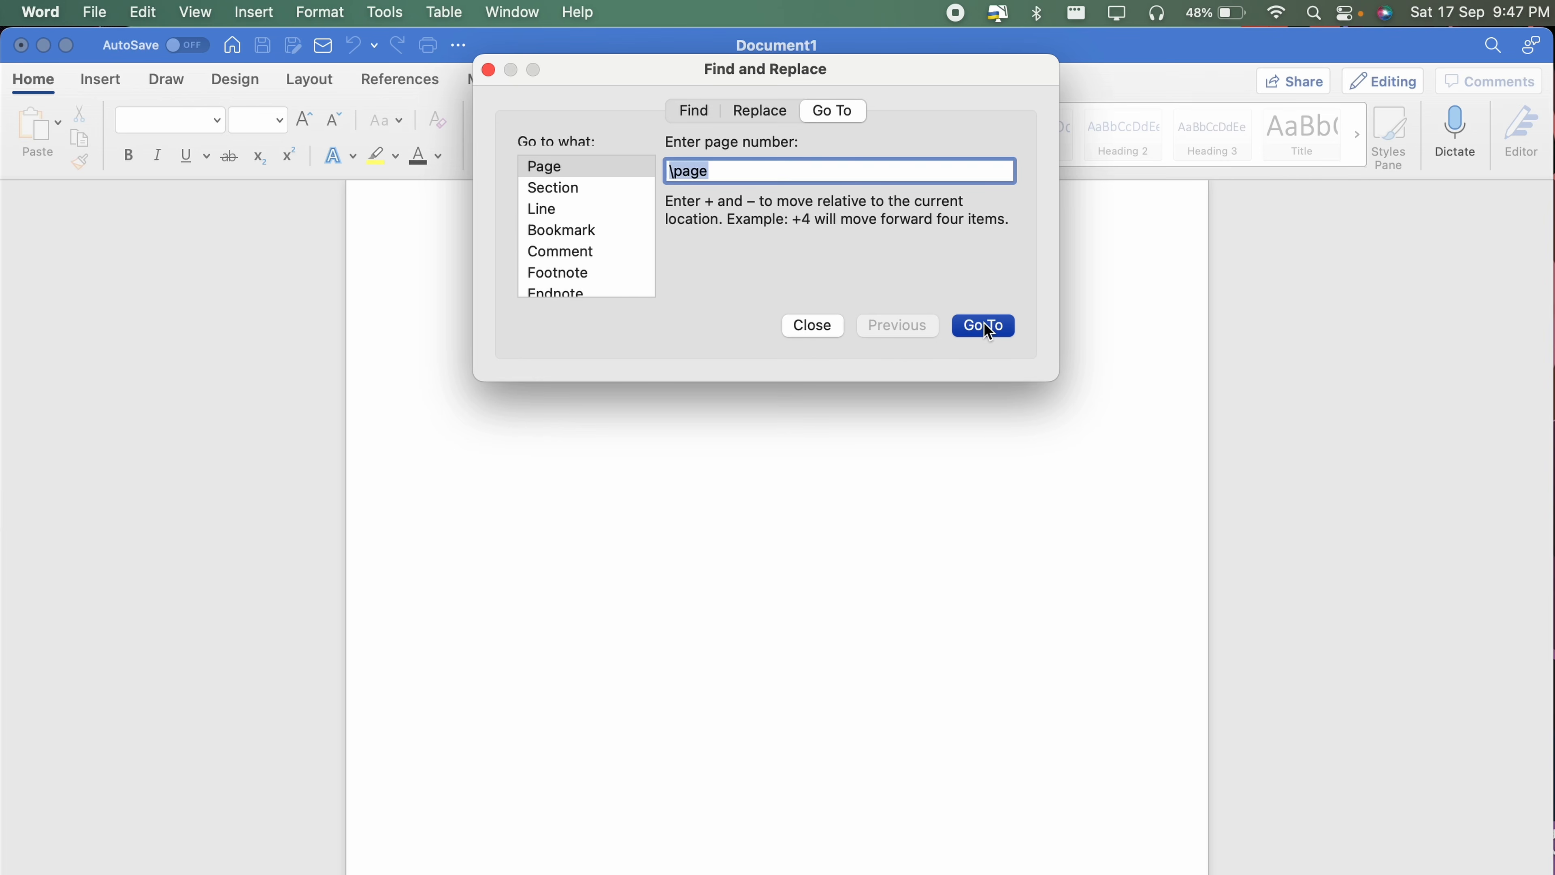
click(830, 327)
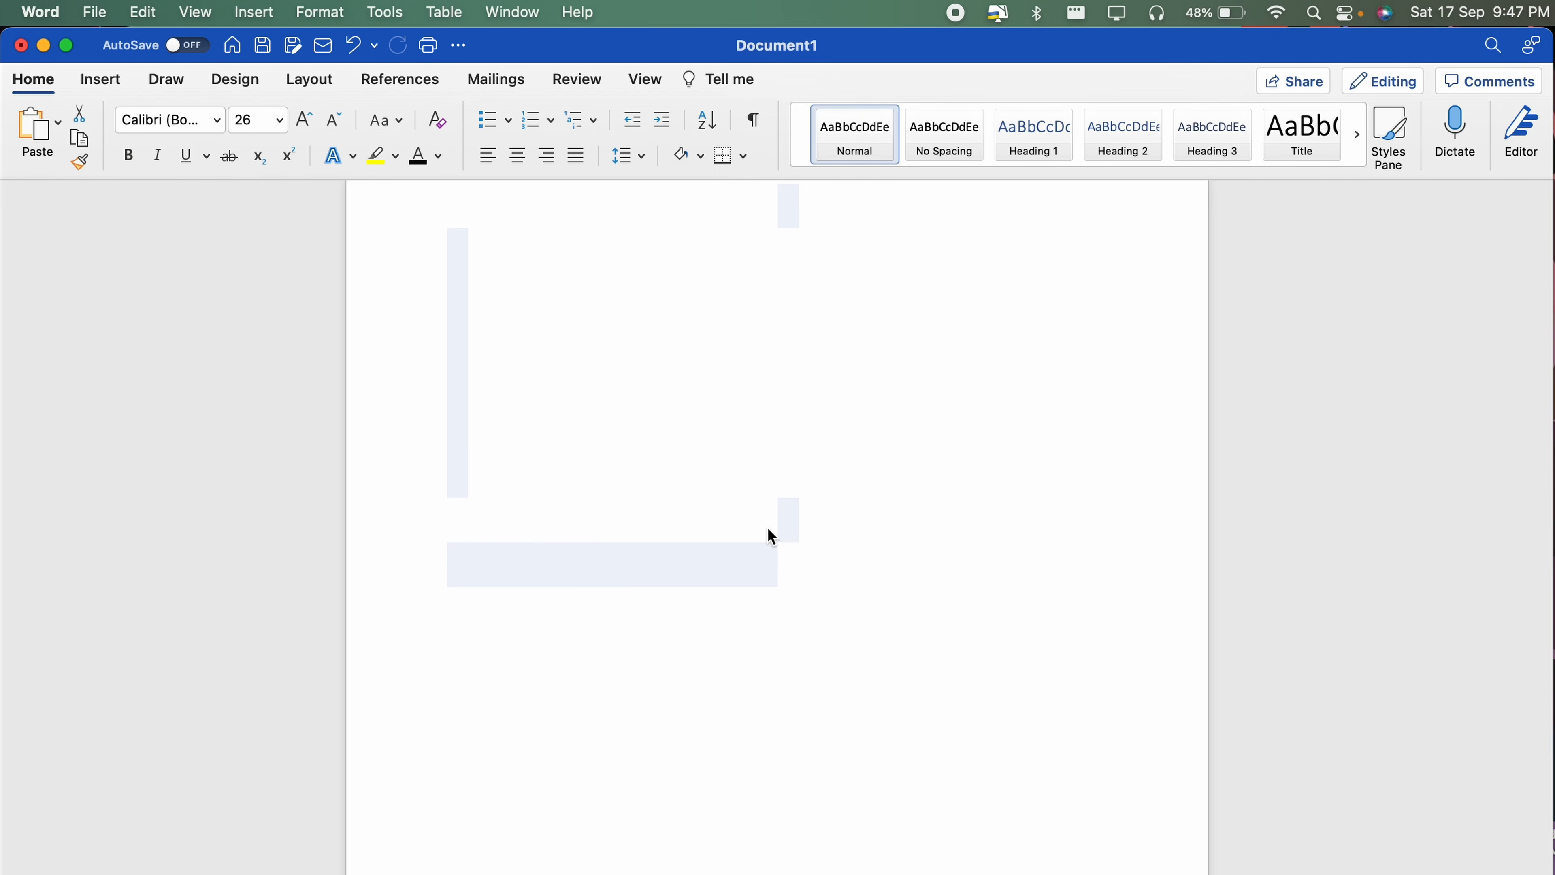
key(BackSpace)
Open the front page's footer for editing and enable Different First Page to remove its page number
scroll(768, 527, up, 3)
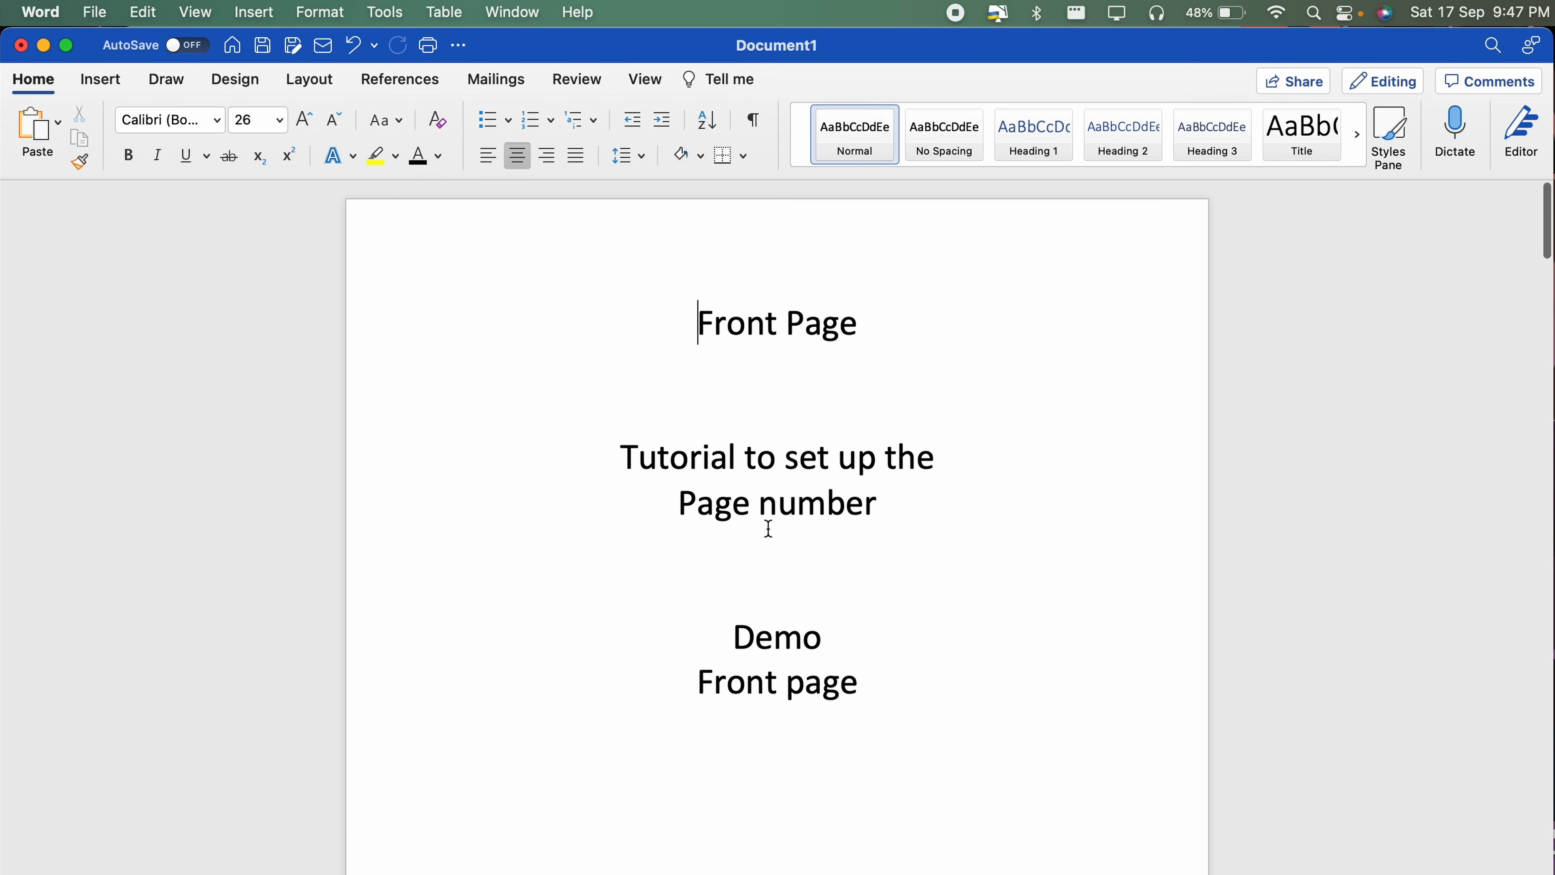
scroll(769, 528, down, 10)
scroll(768, 528, up, 2)
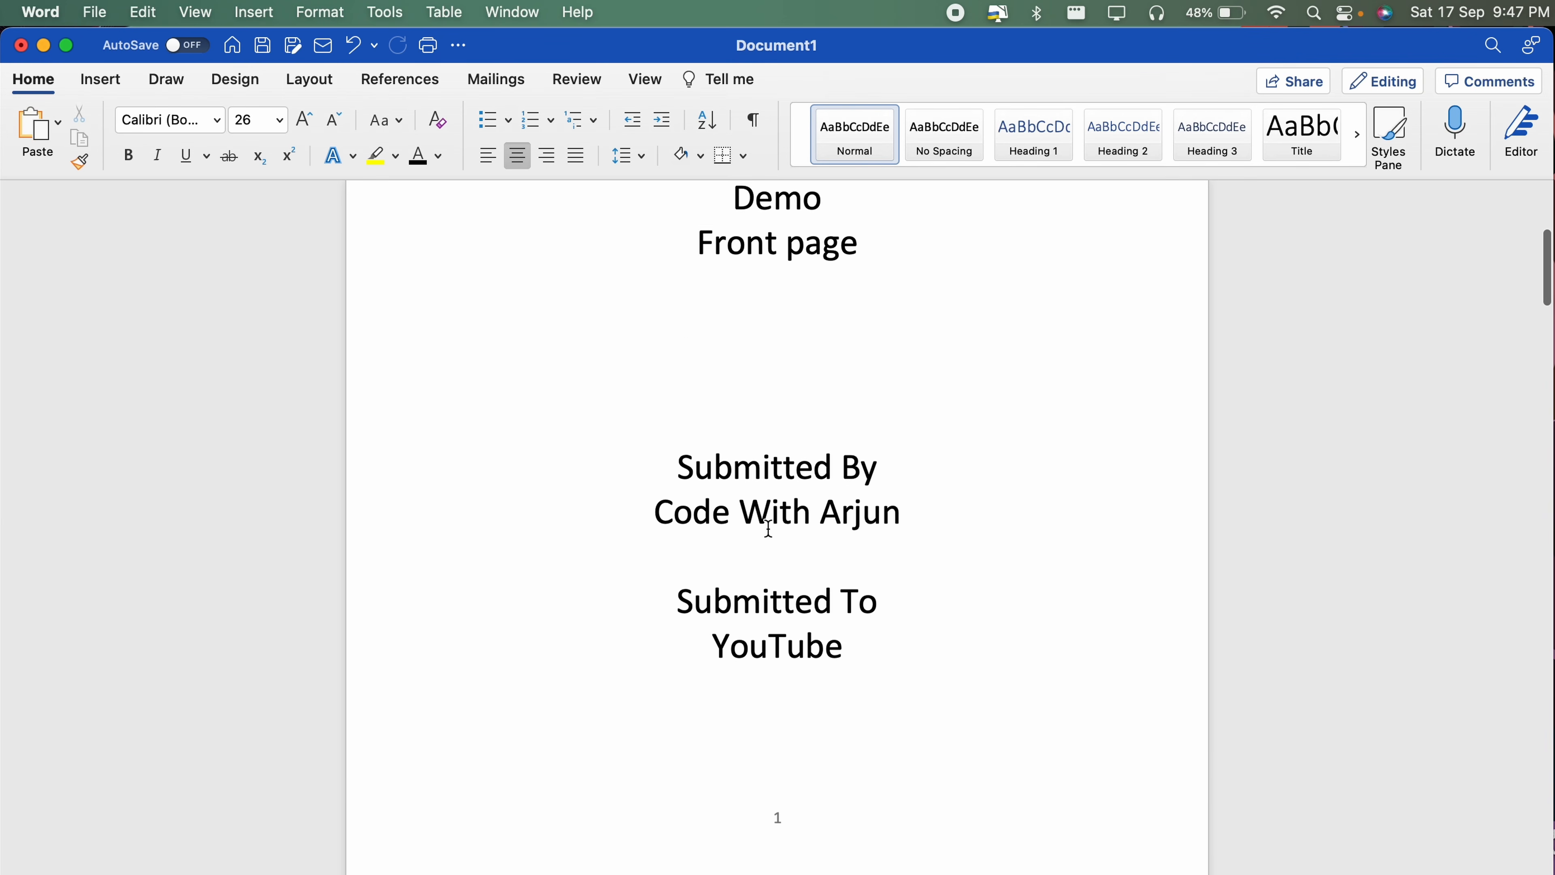
scroll(768, 527, down, 2)
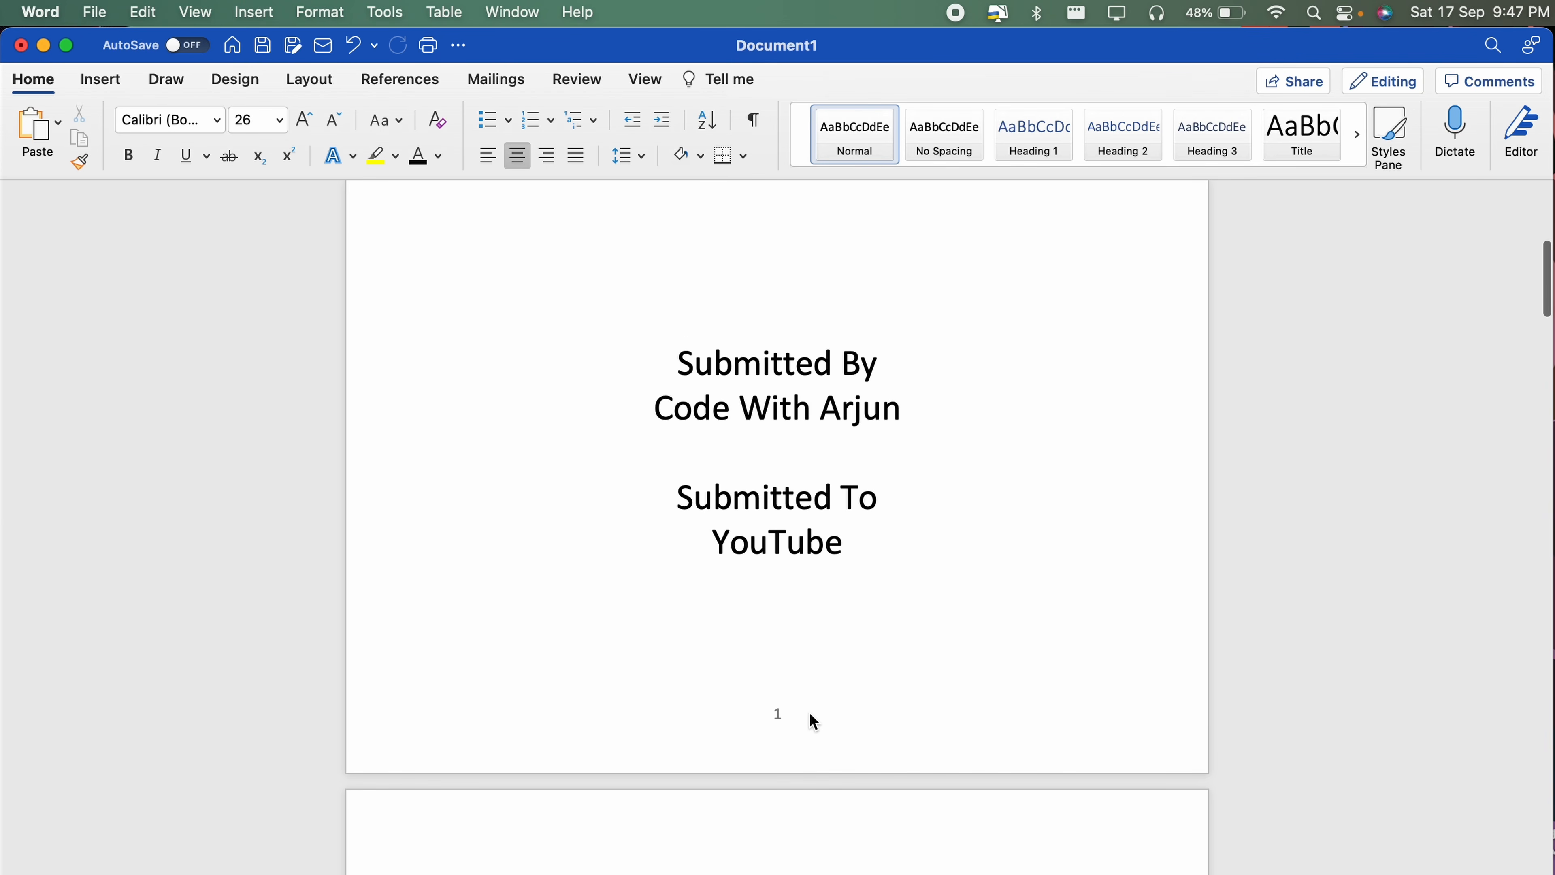
click(809, 712)
double_click(809, 713)
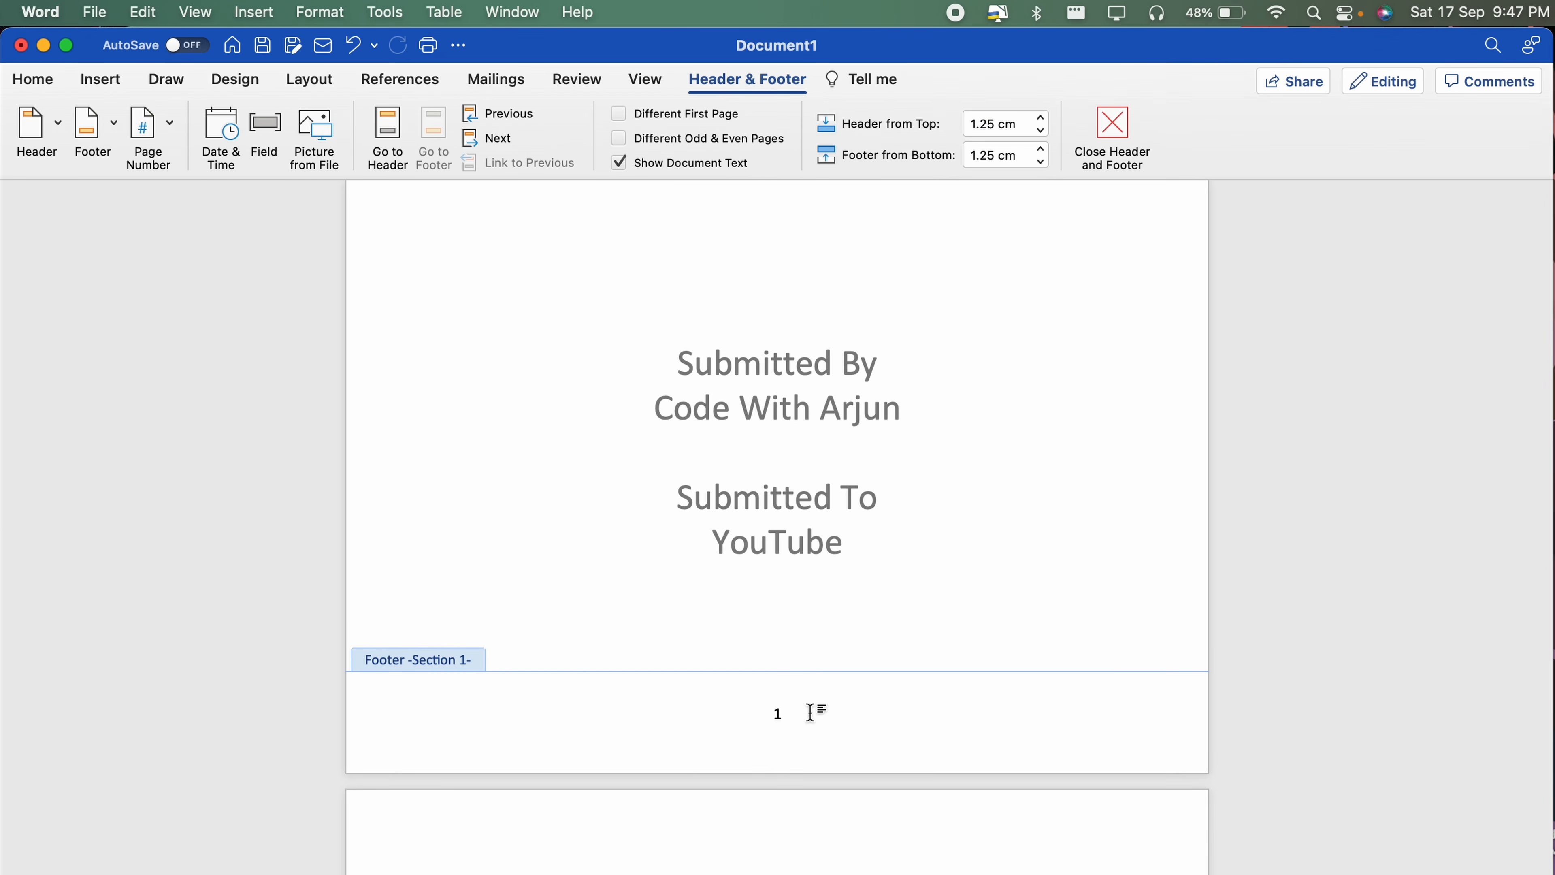
click(626, 113)
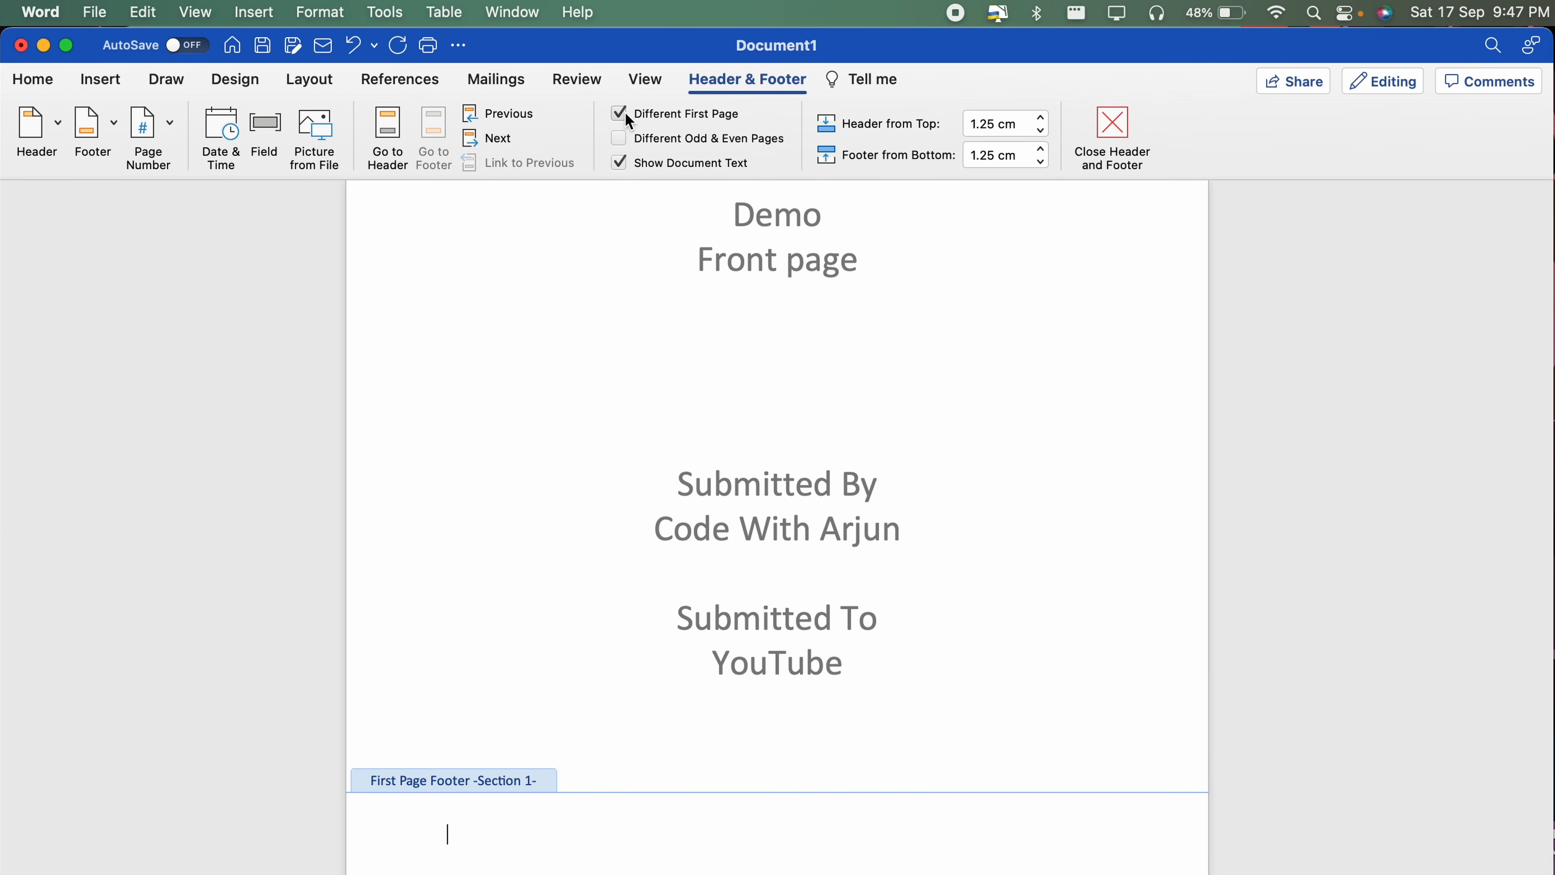